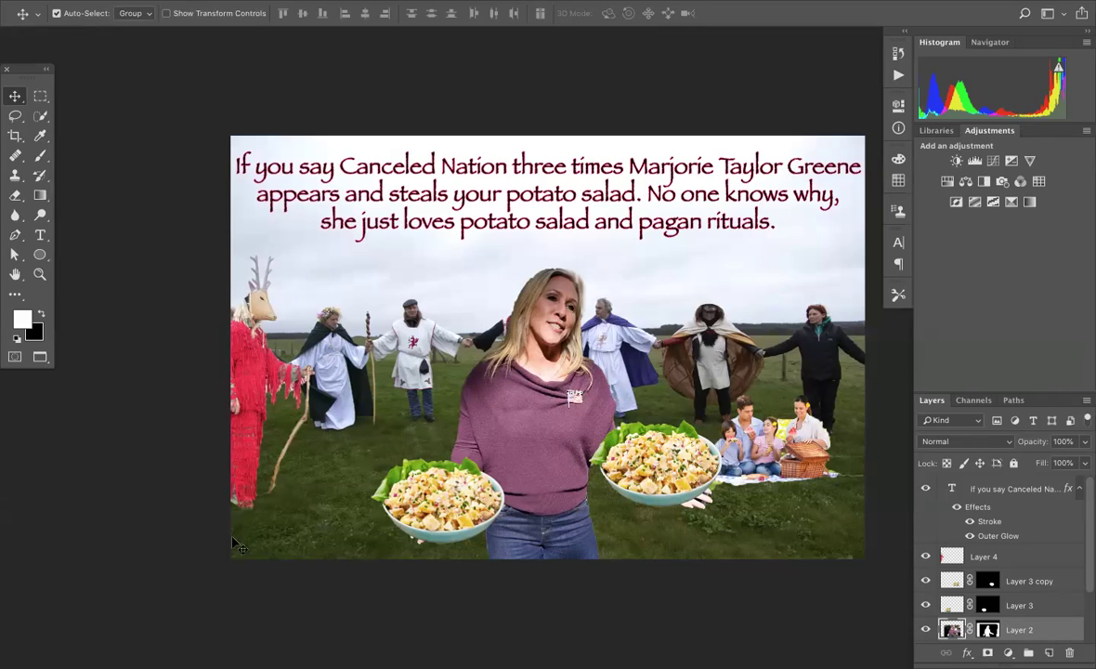
Switch to the Untitled-18 document with the red-costumed deer-mask figure and clear its selection.
left_click(485, 1)
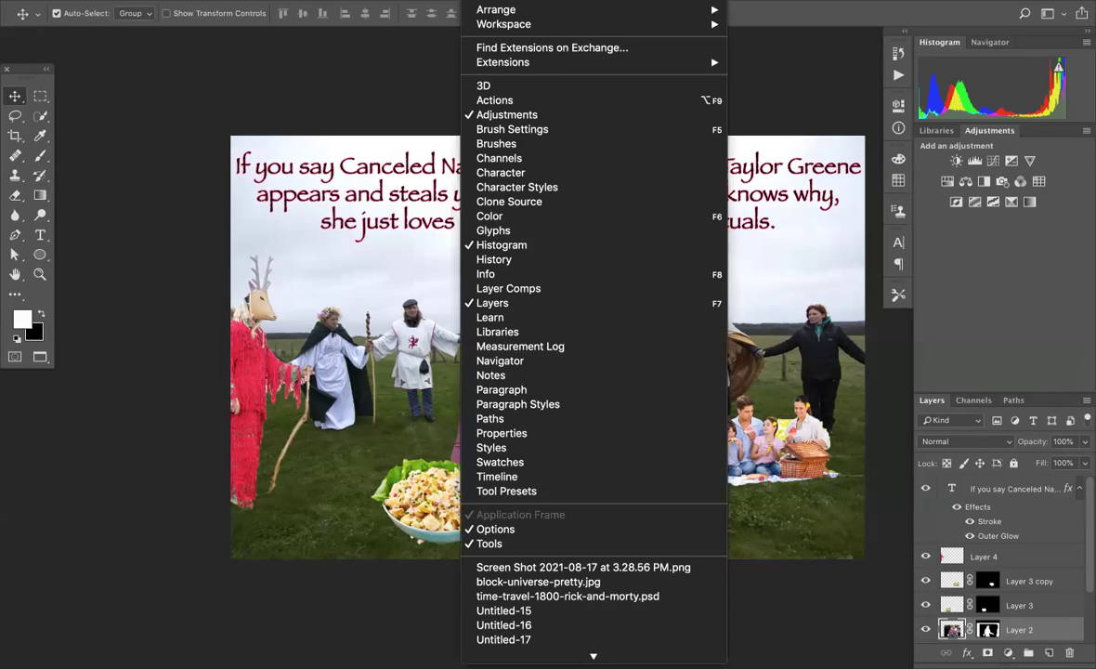
scroll(611, 421, "down", 3)
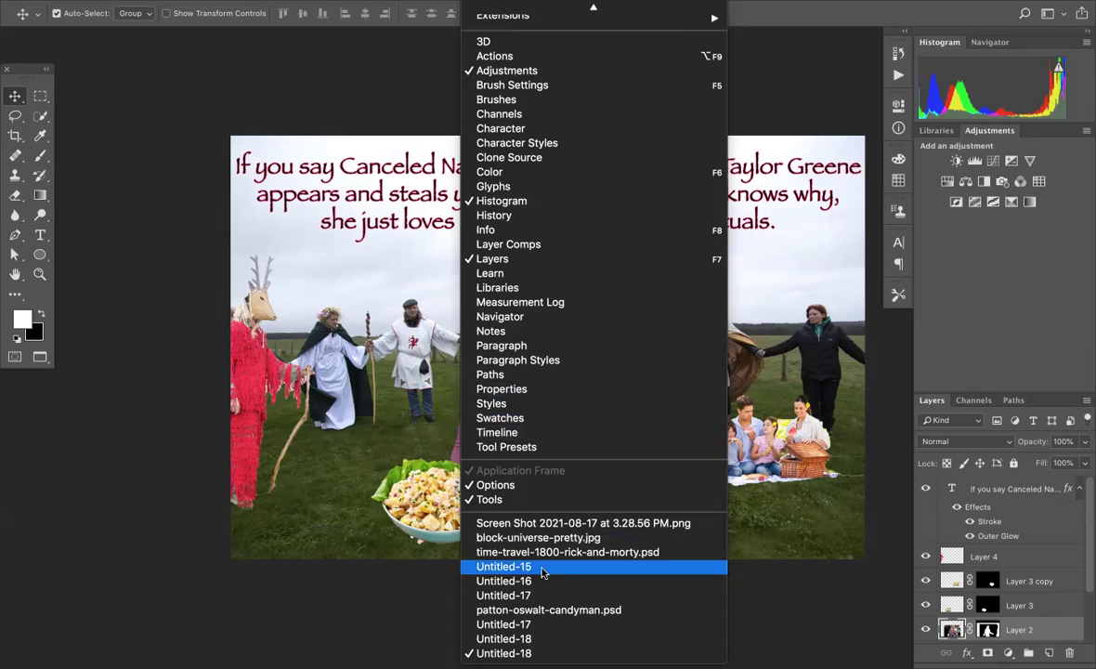
left_click(534, 637)
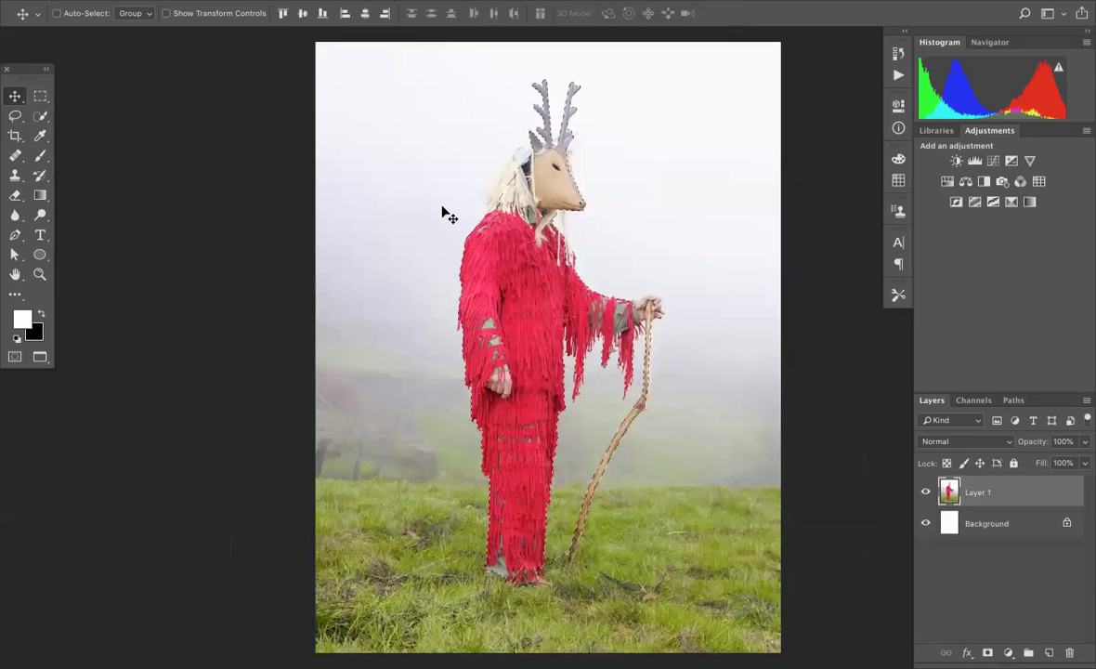
key("ctrl+d")
Switch to the Untitled-17 document with the four women in the lake and inspect the image up close.
left_click(485, 2)
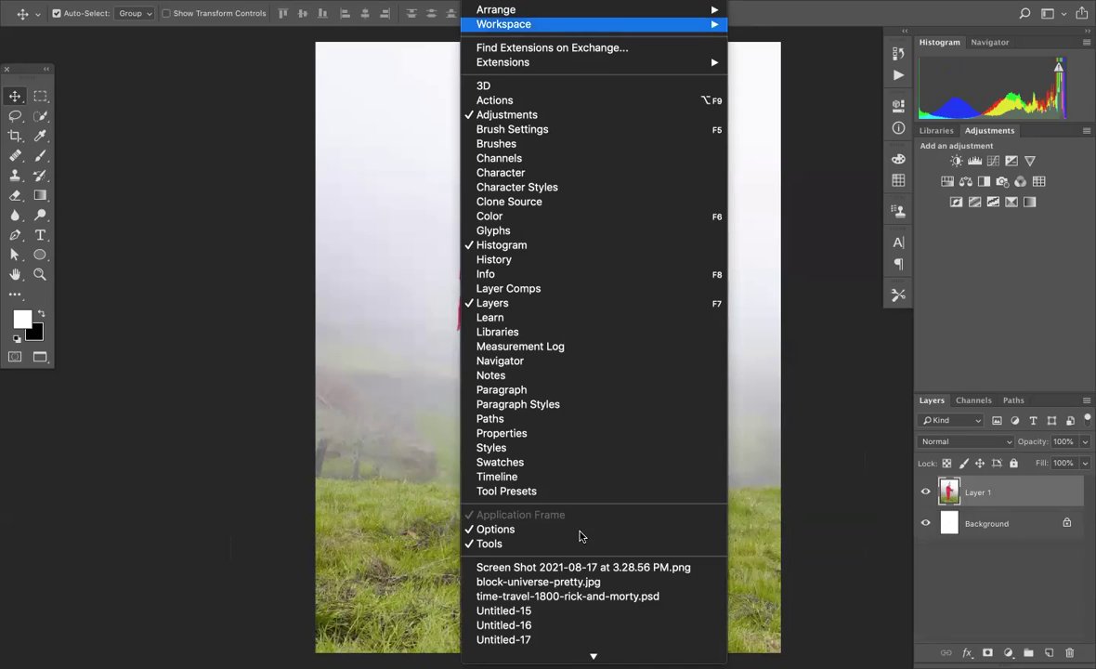
scroll(541, 617, "down", 3)
left_click(525, 625)
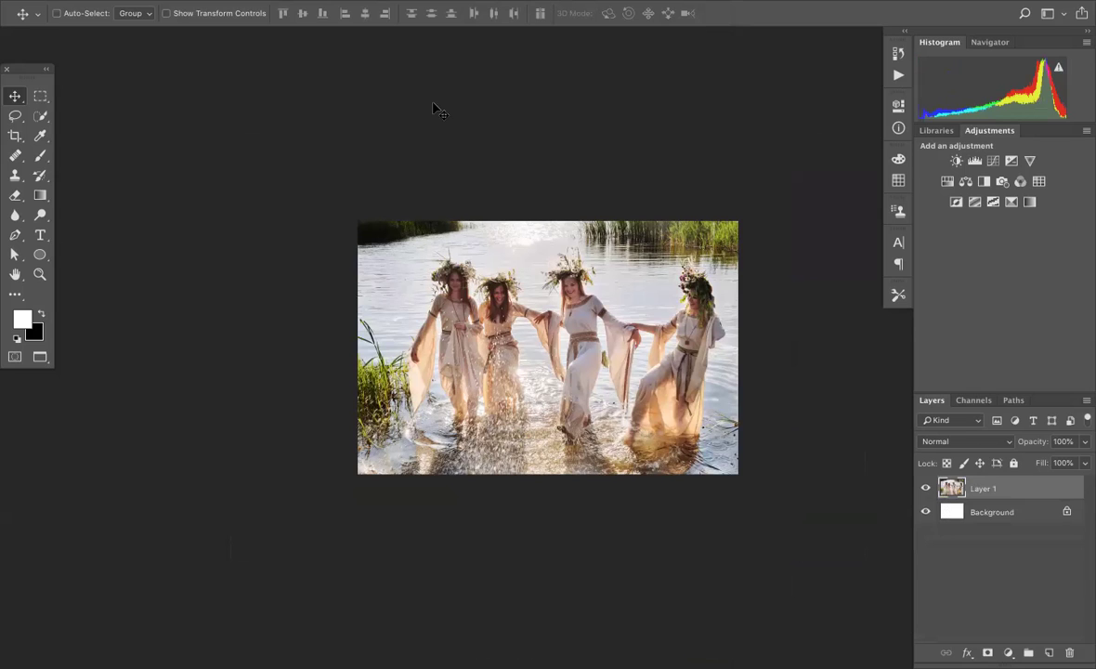
key("ctrl+plus")
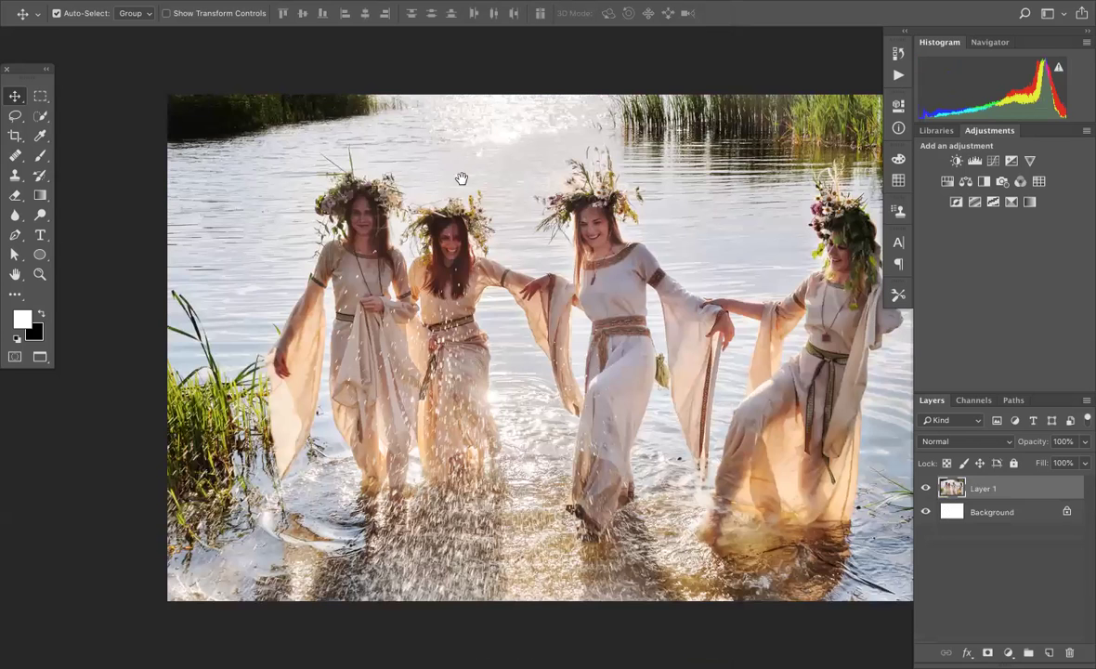
left_click_drag(462, 178, 382, 176)
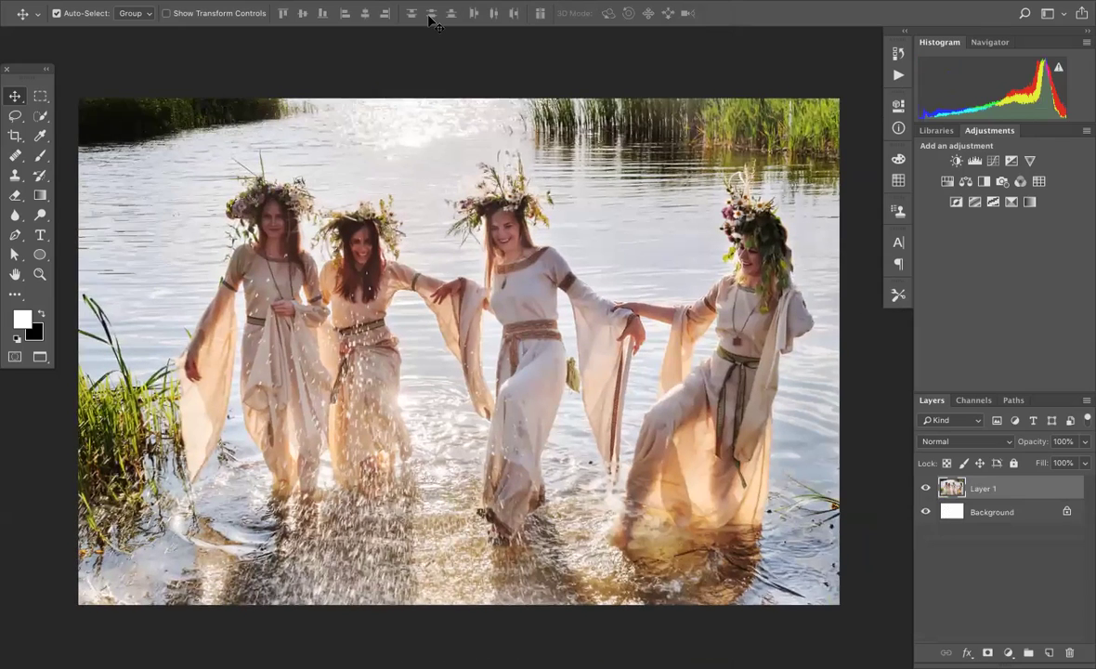
scroll(430, 20, "left", 3)
Return to the captioned potato salad composite in the other Untitled-18 document.
left_click(492, 2)
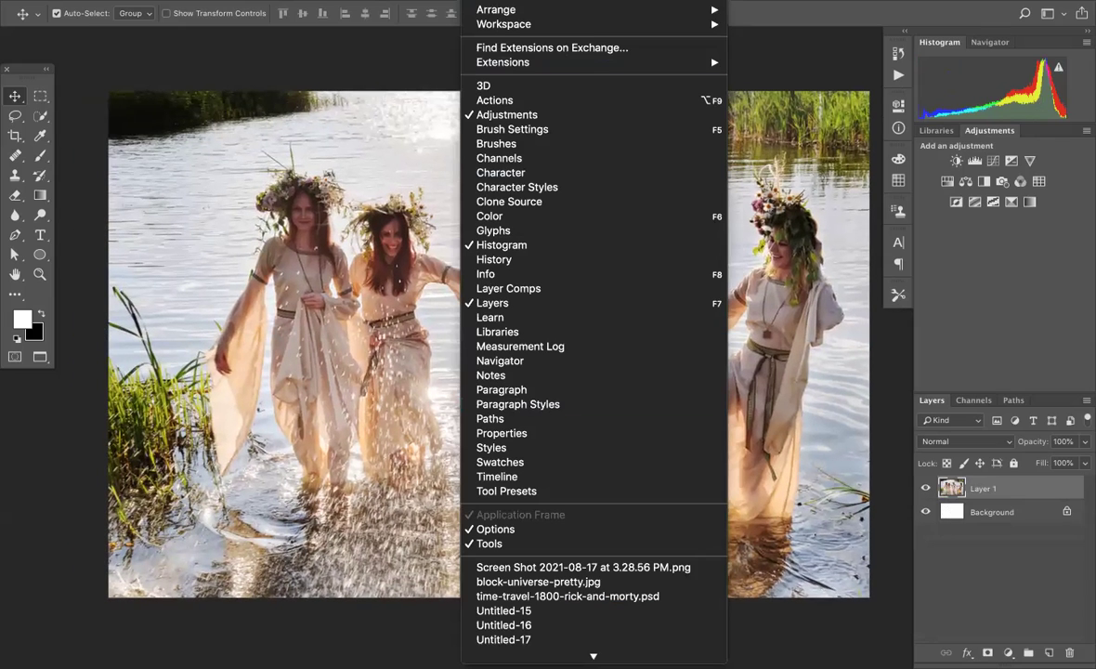
scroll(506, 613, "down", 1)
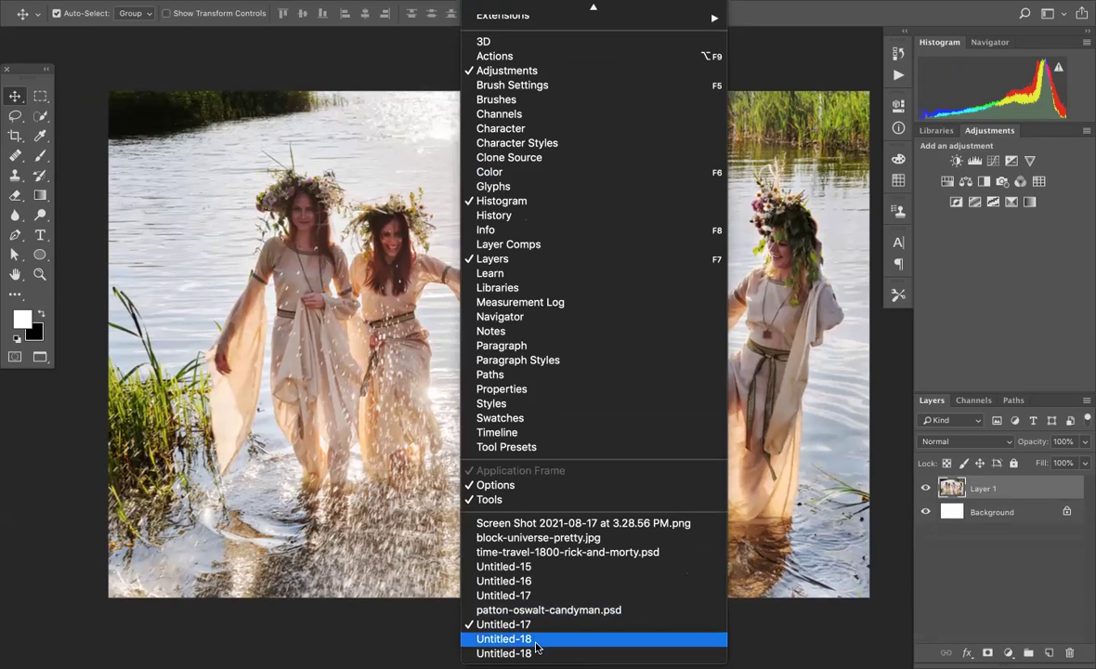
left_click(506, 652)
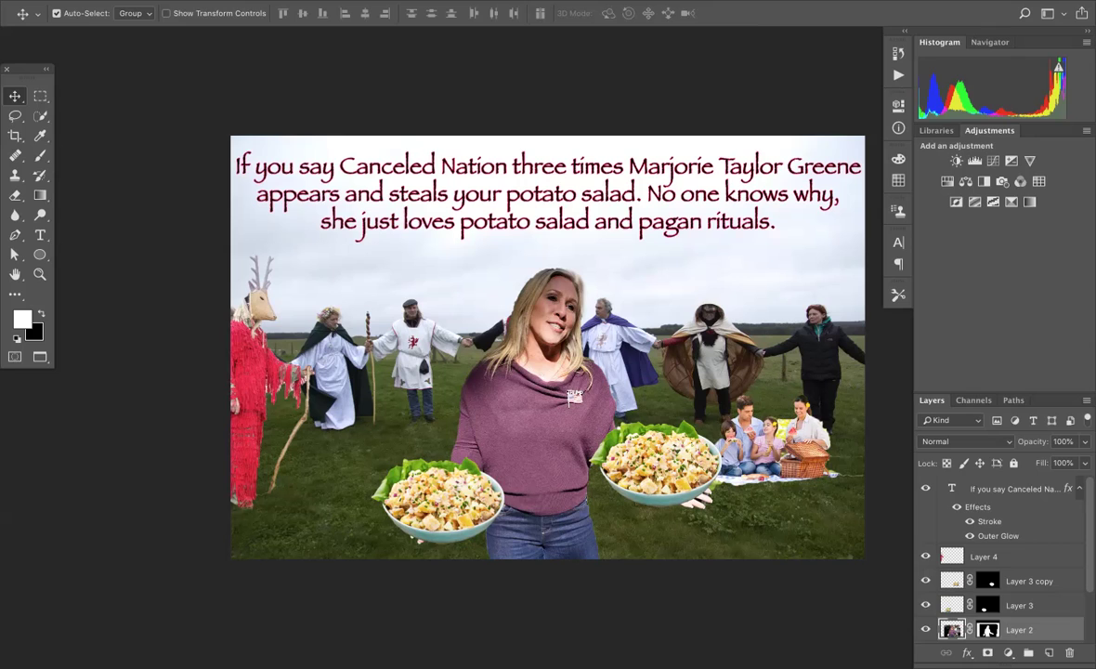
Arrange the documents as 2-up Vertical and move the Untitled-17 lake image into the pane beside the captioned composite.
left_click(485, 1)
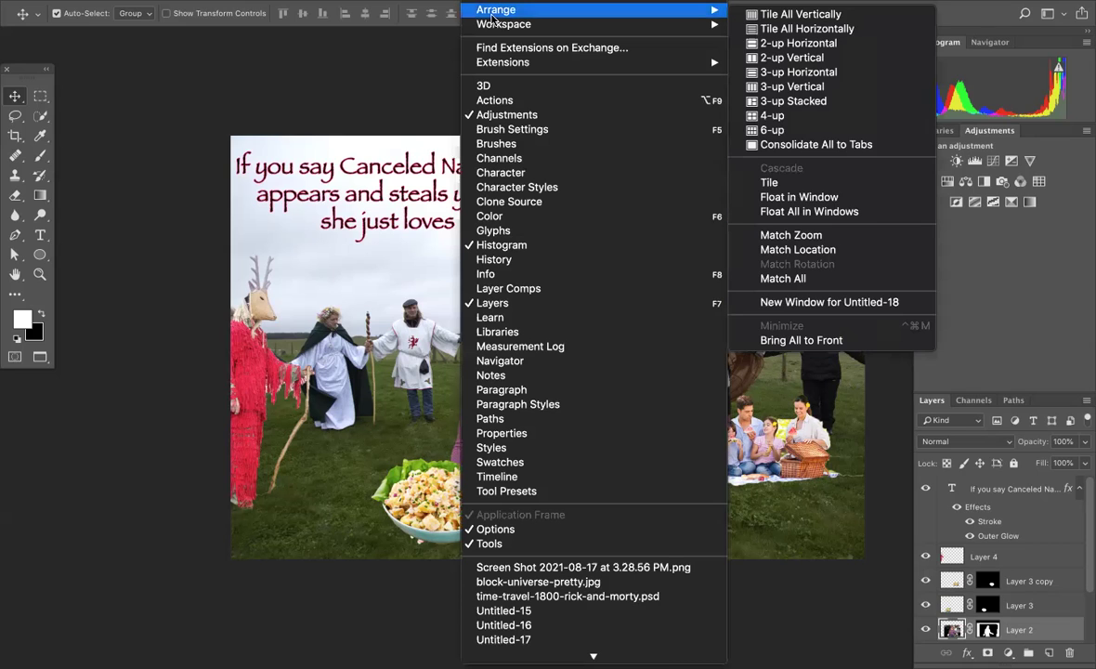
mouse_move(647, 12)
left_click(790, 57)
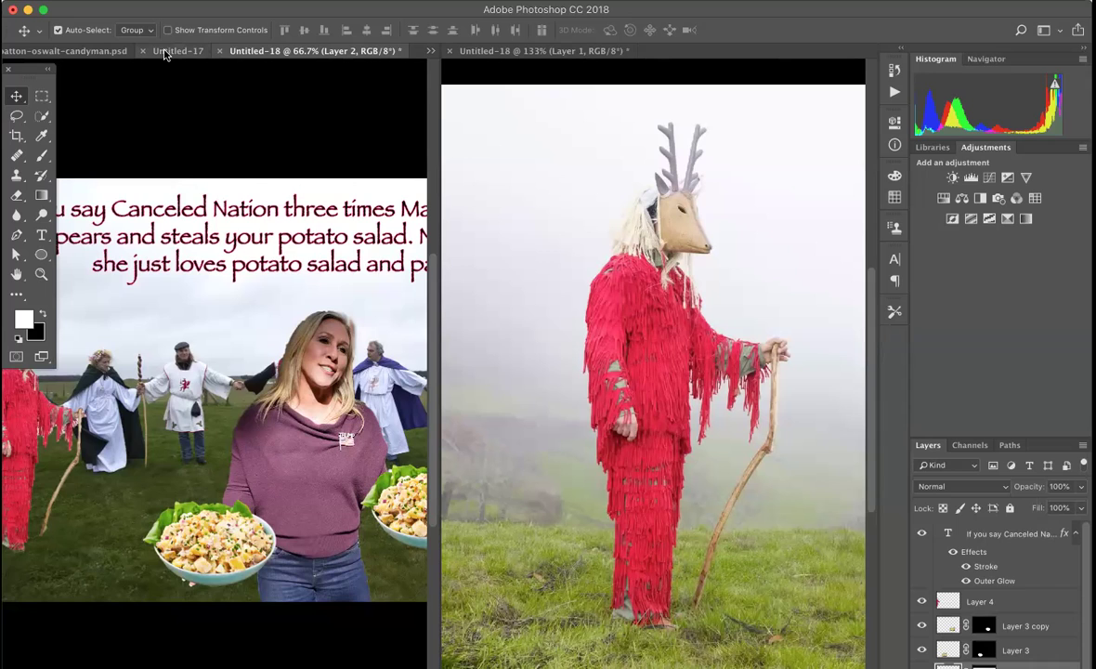
left_click(164, 53)
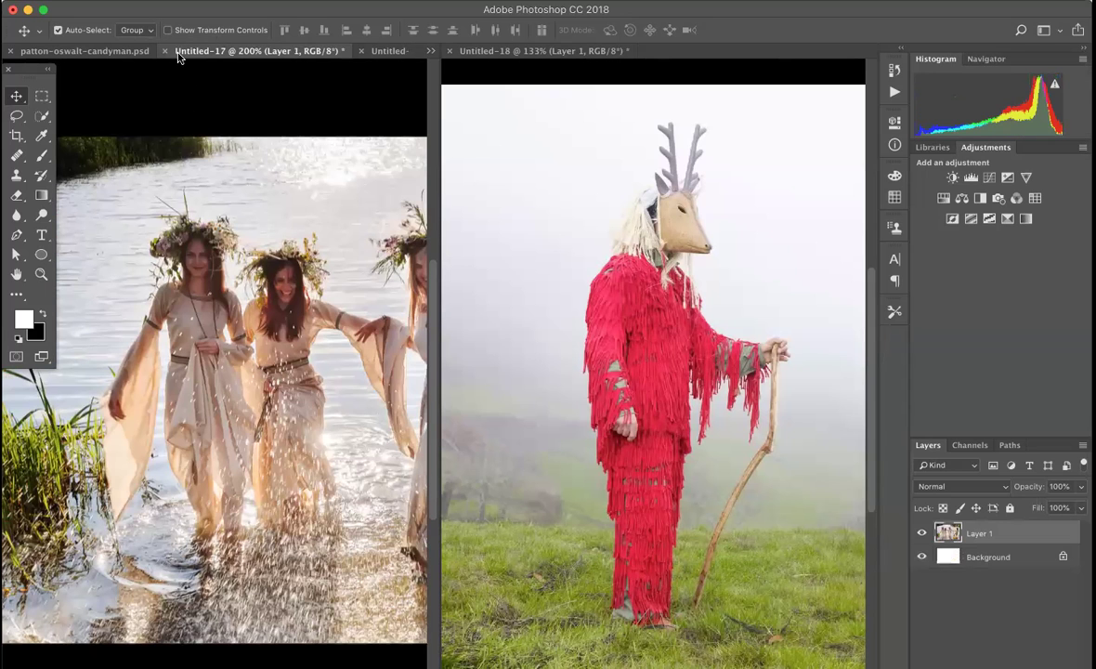
left_click_drag(179, 58, 540, 52)
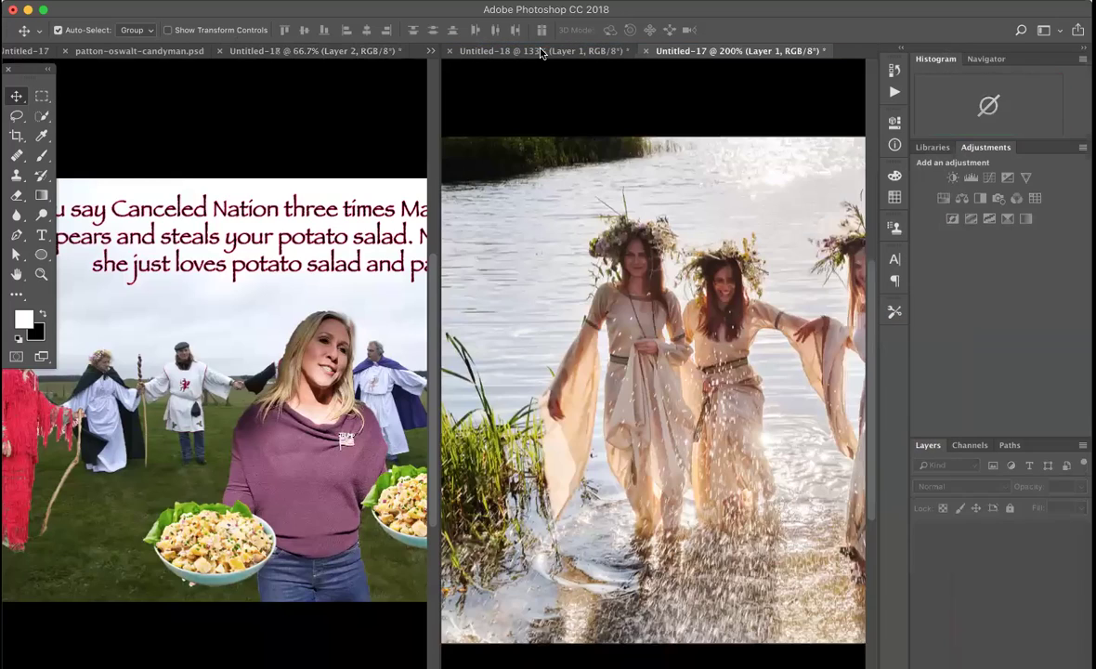
Select Layer 2, Layer 3 and Layer 3 copy in the captioned composite and copy them into the Untitled-17 lake document.
left_click(216, 399)
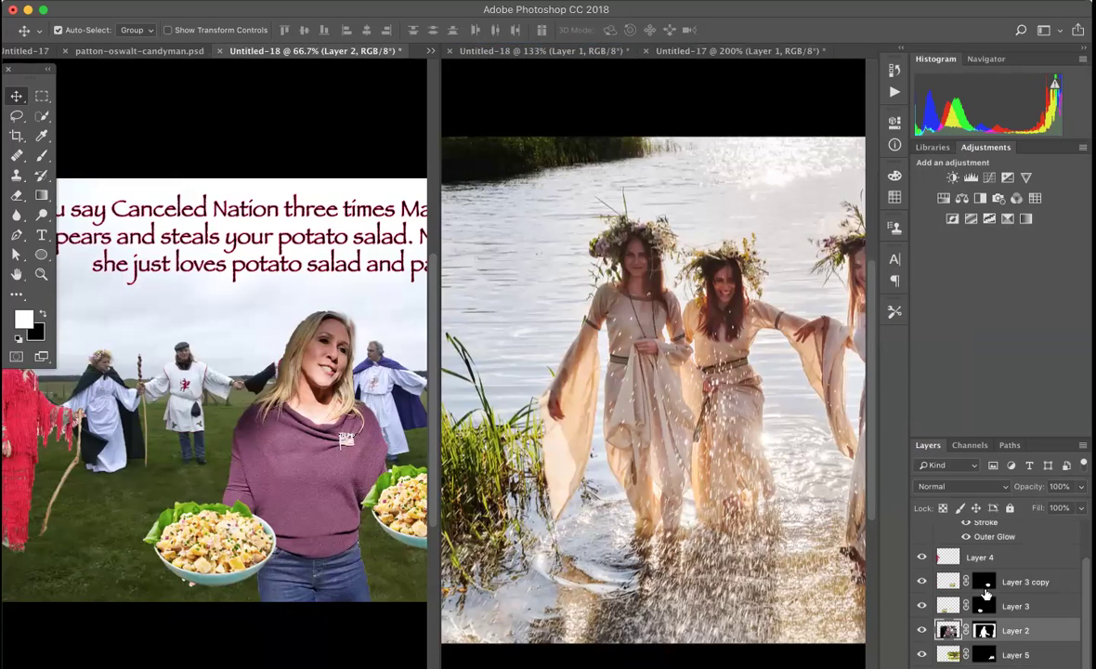
left_click(1041, 606, "shift")
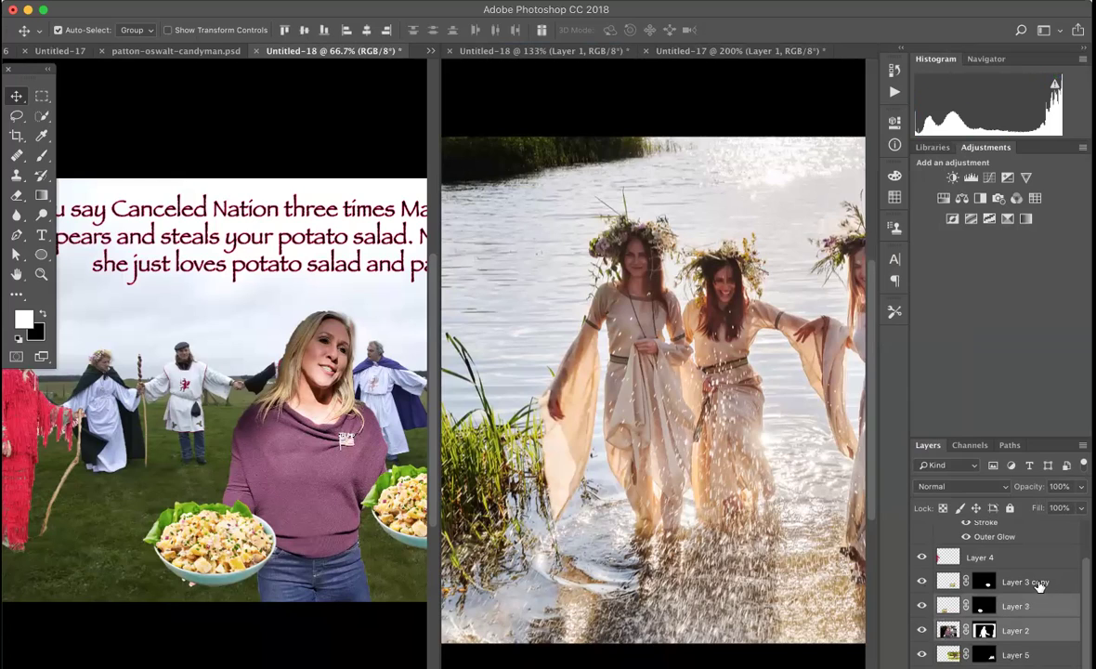
left_click(1039, 582, "shift")
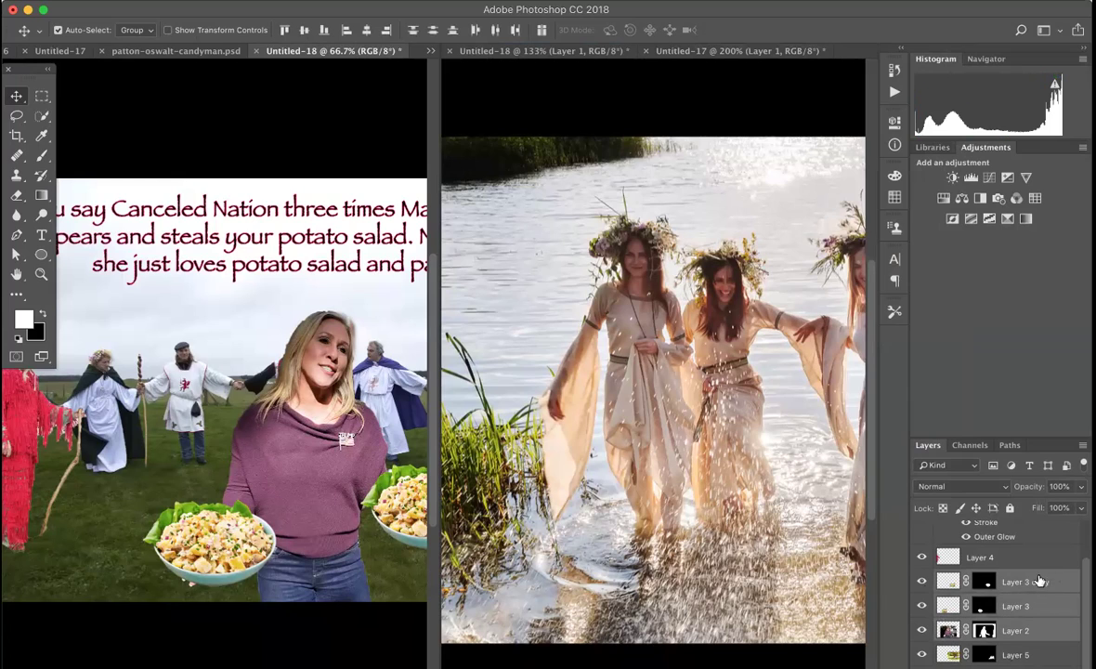
left_click_drag(1039, 582, 652, 351)
Consolidate all open documents back into tabs.
left_click(486, 0)
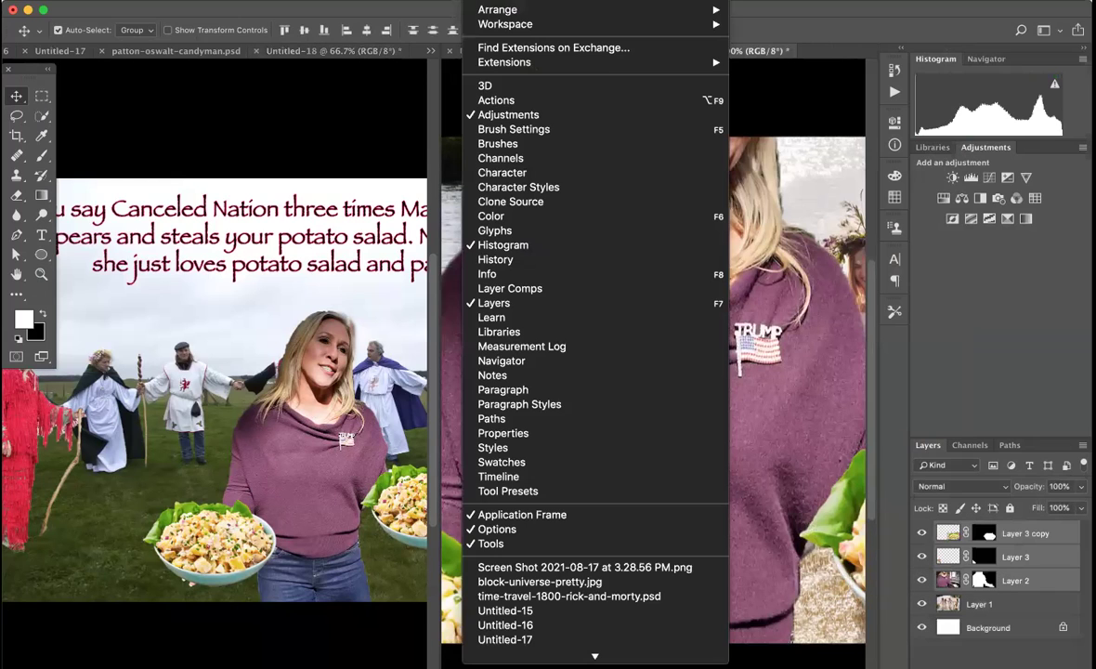
mouse_move(495, 10)
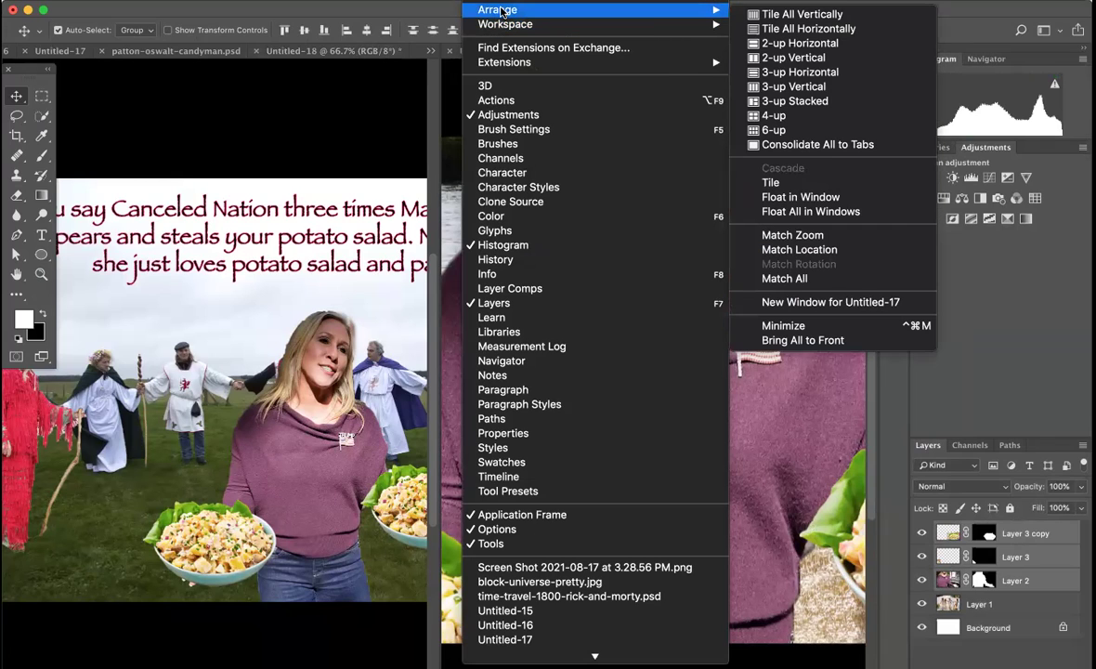
left_click(778, 145)
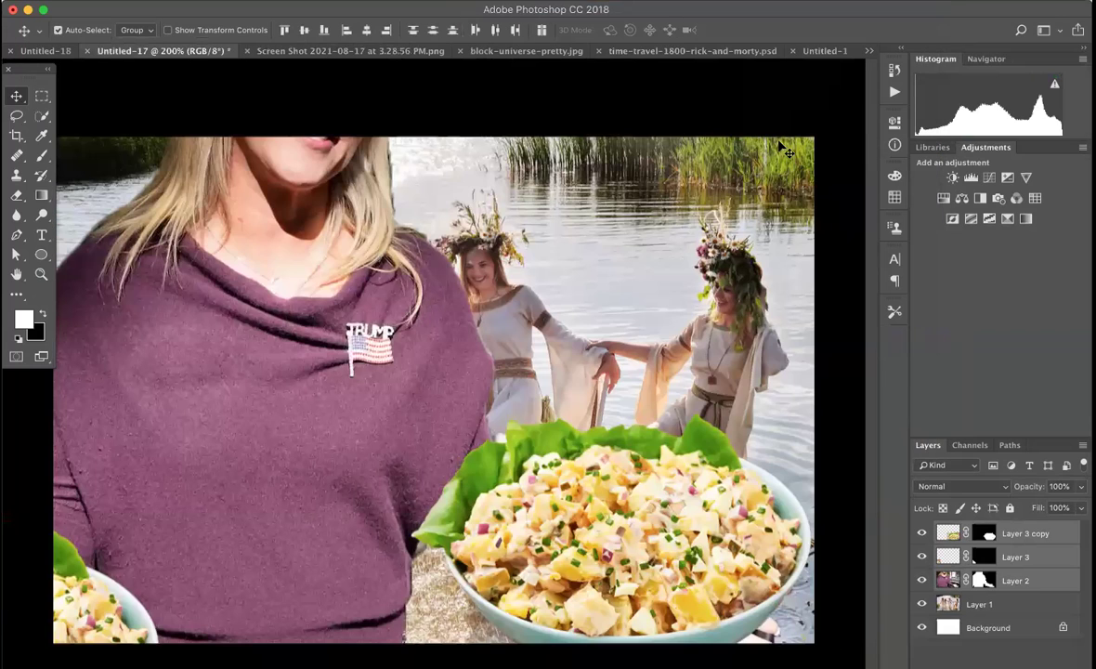
Scale the copied woman and salad bowl layers to about 40% and center them along the lower edge of the lake image.
key("super+0")
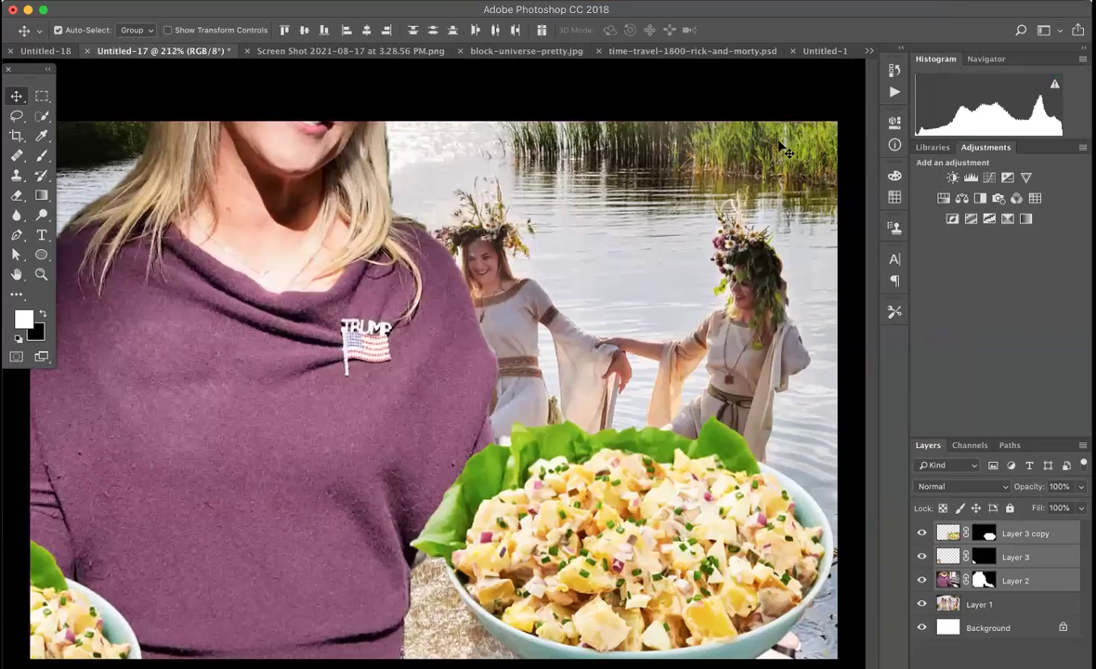
scroll(783, 149, "down", 1)
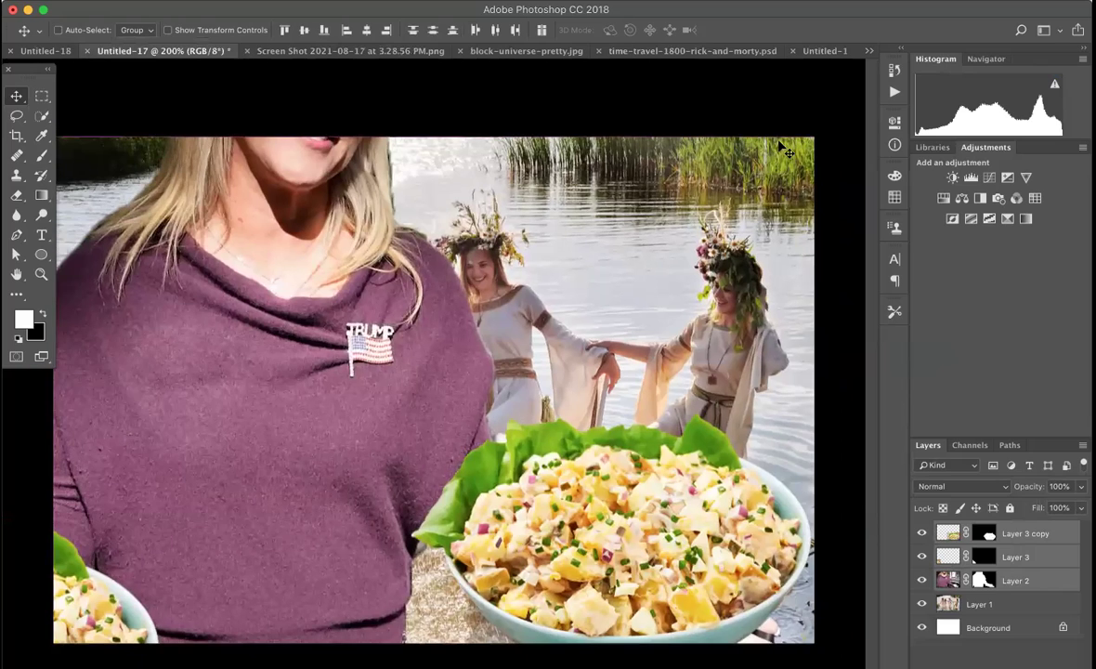
scroll(783, 149, "down", 1)
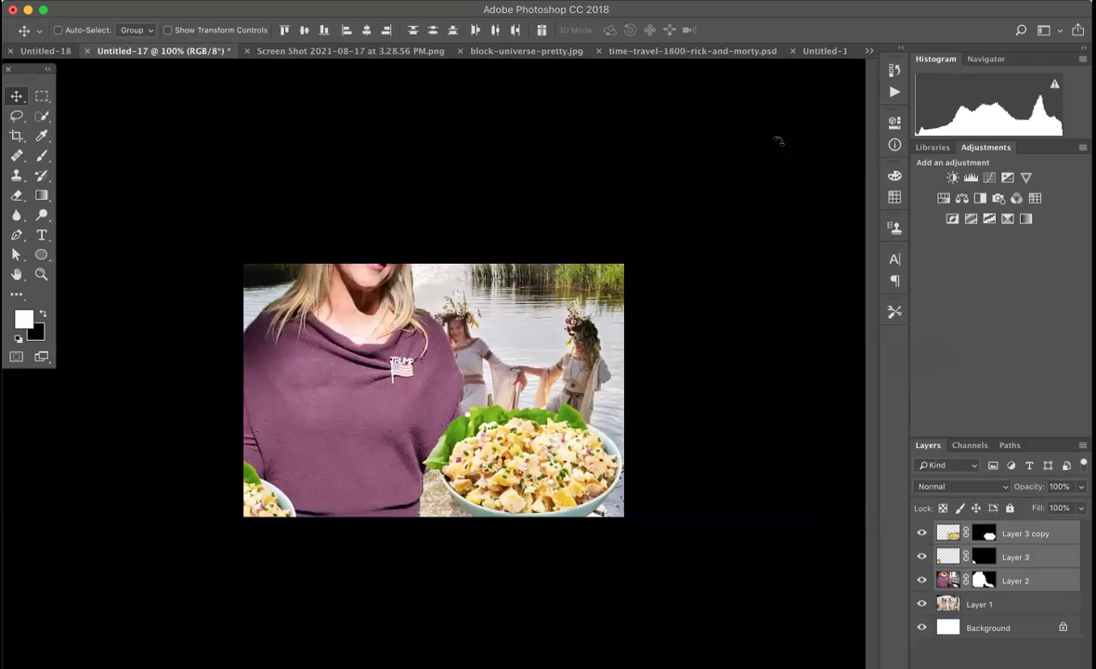
key("super+t")
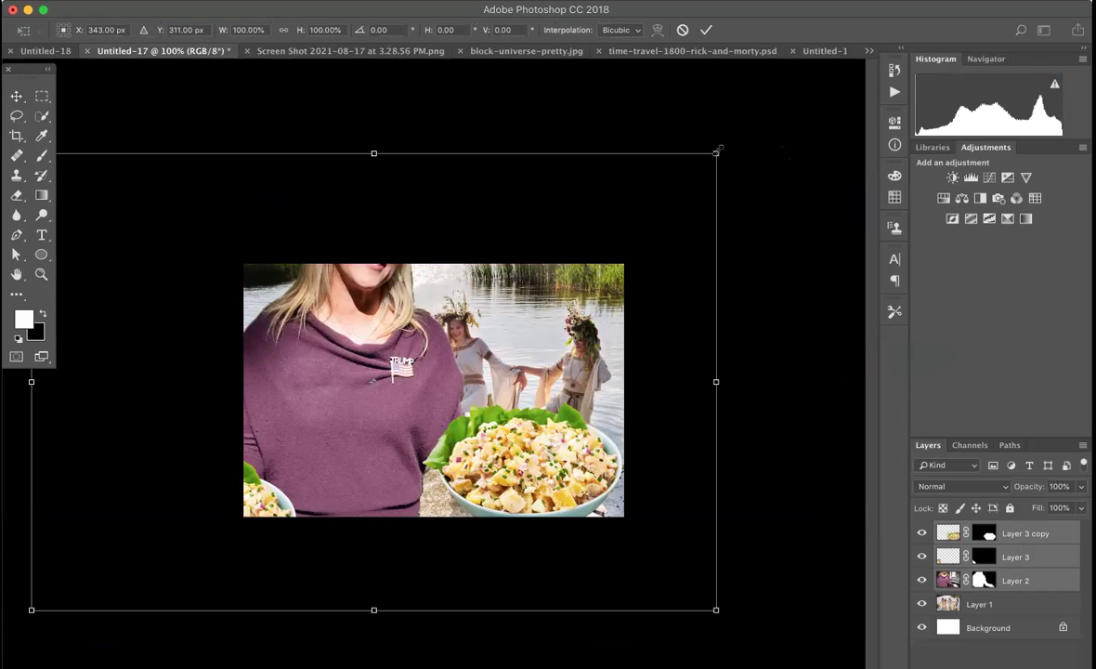
left_click_drag(717, 152, 353, 487)
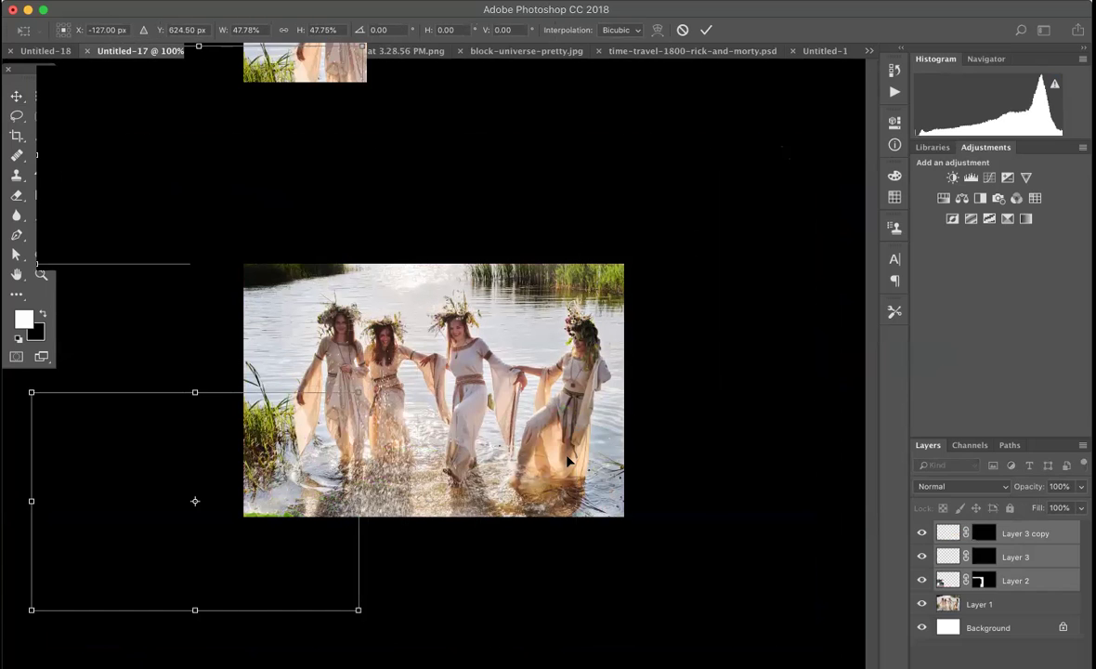
left_click_drag(231, 472, 467, 417)
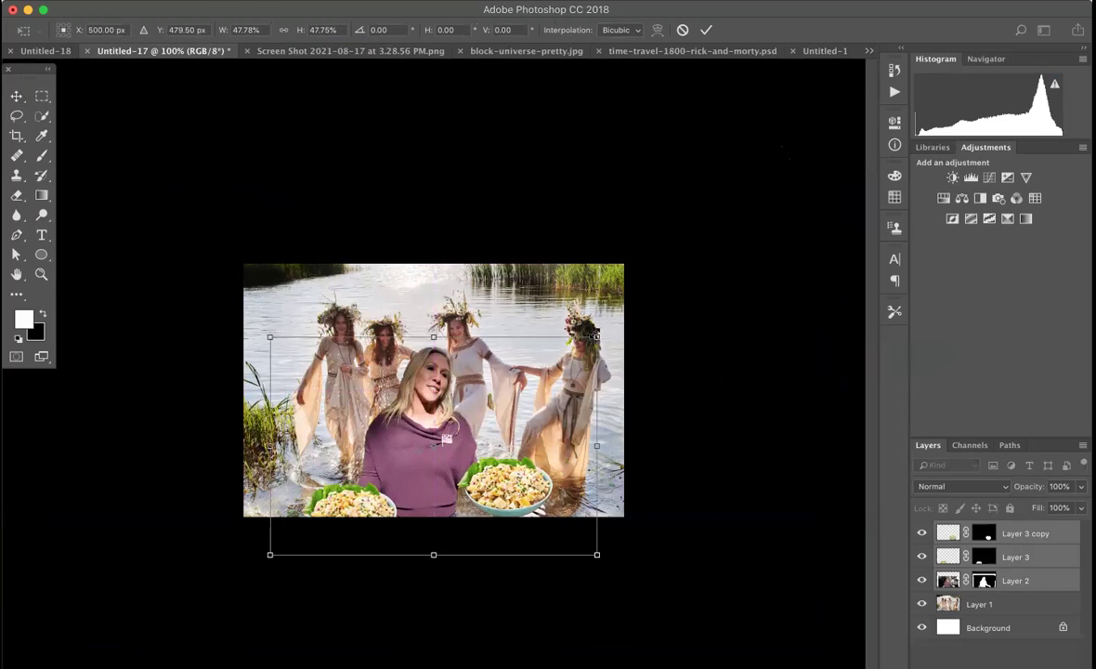
left_click_drag(596, 336, 547, 392)
left_click_drag(388, 473, 418, 435)
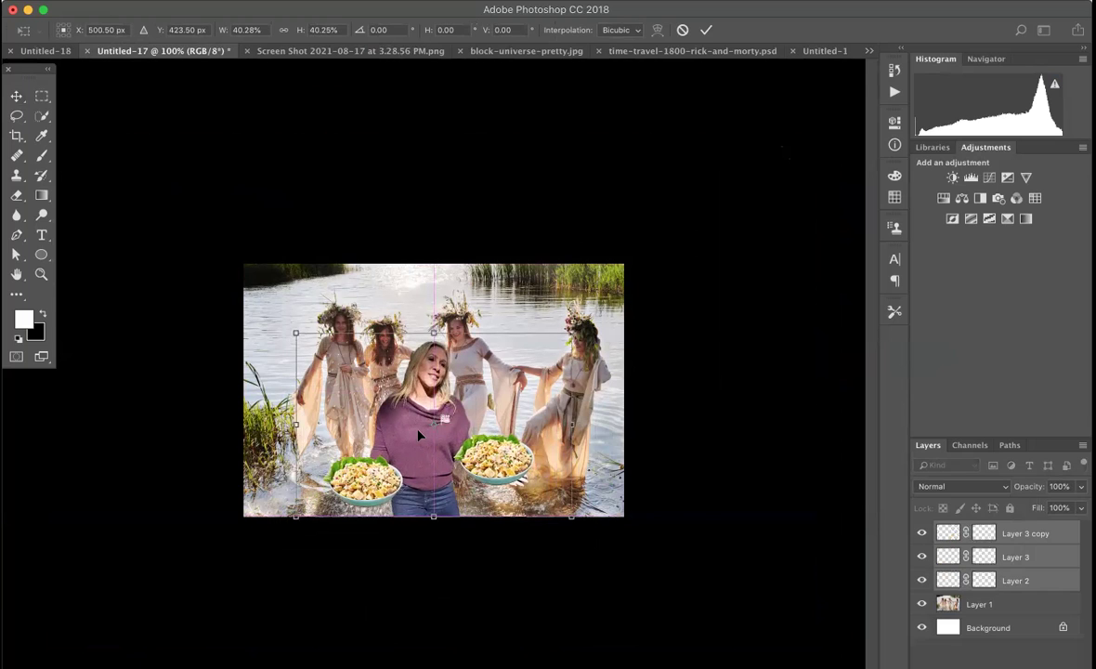
key("Return")
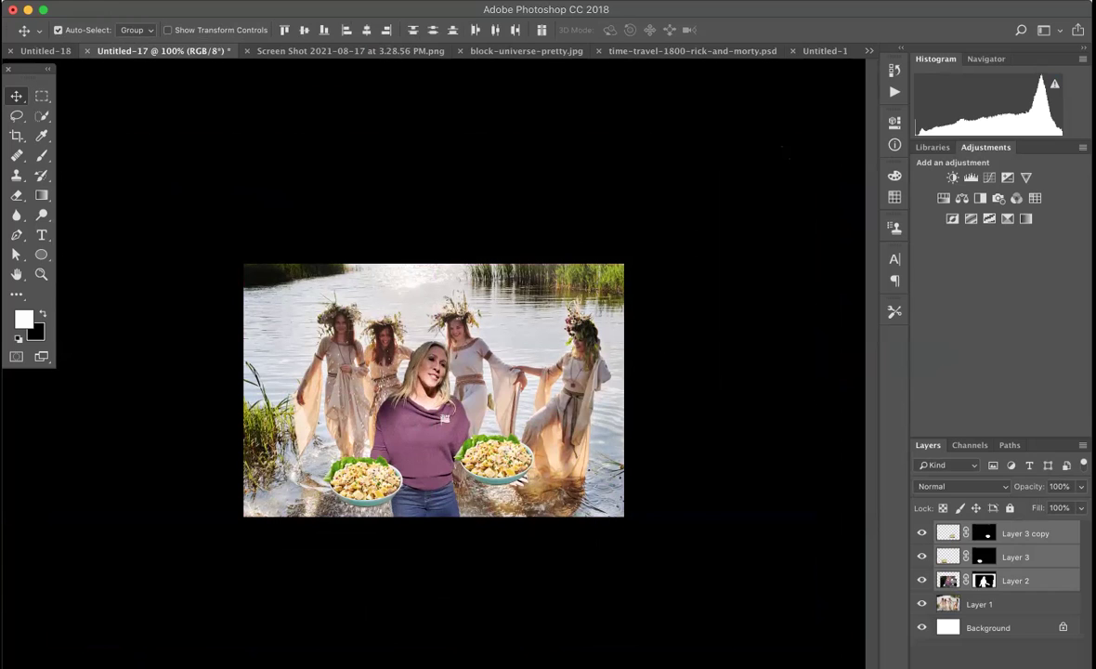
Open the family picnic photo in Untitled-16, select the entire canvas and copy it.
left_click(488, 1)
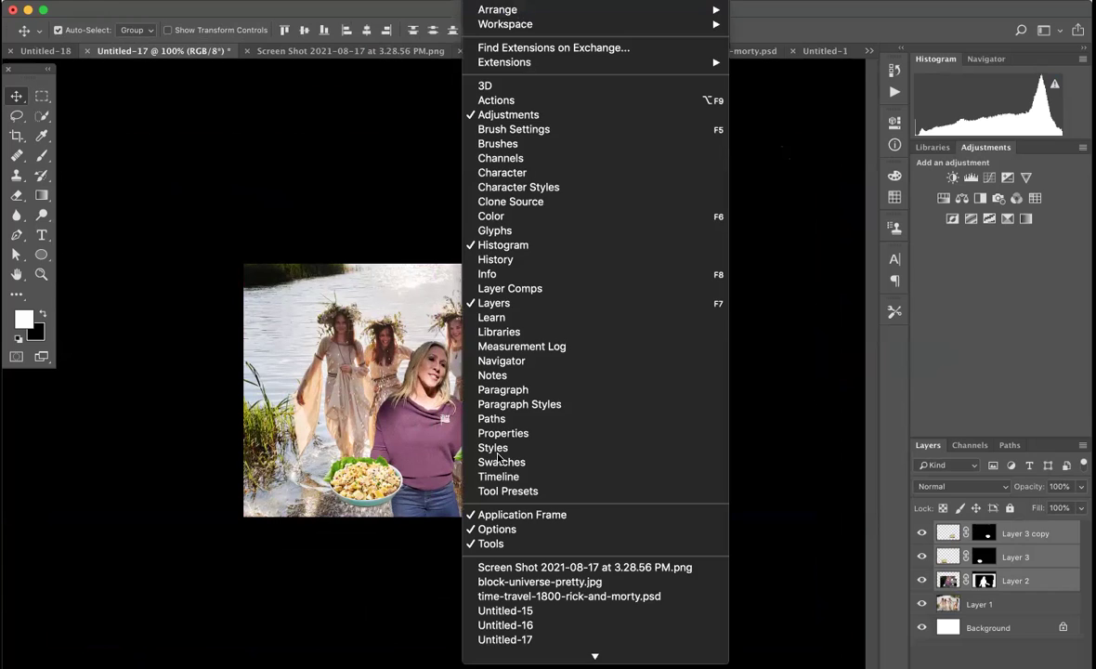
mouse_move(556, 656)
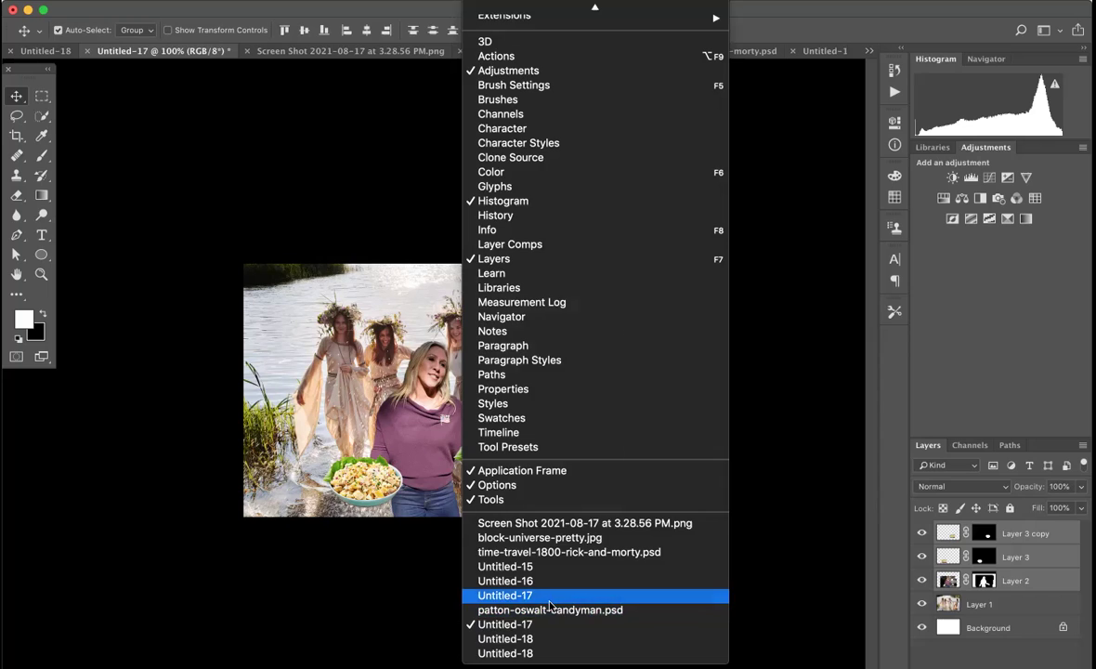
left_click(549, 599)
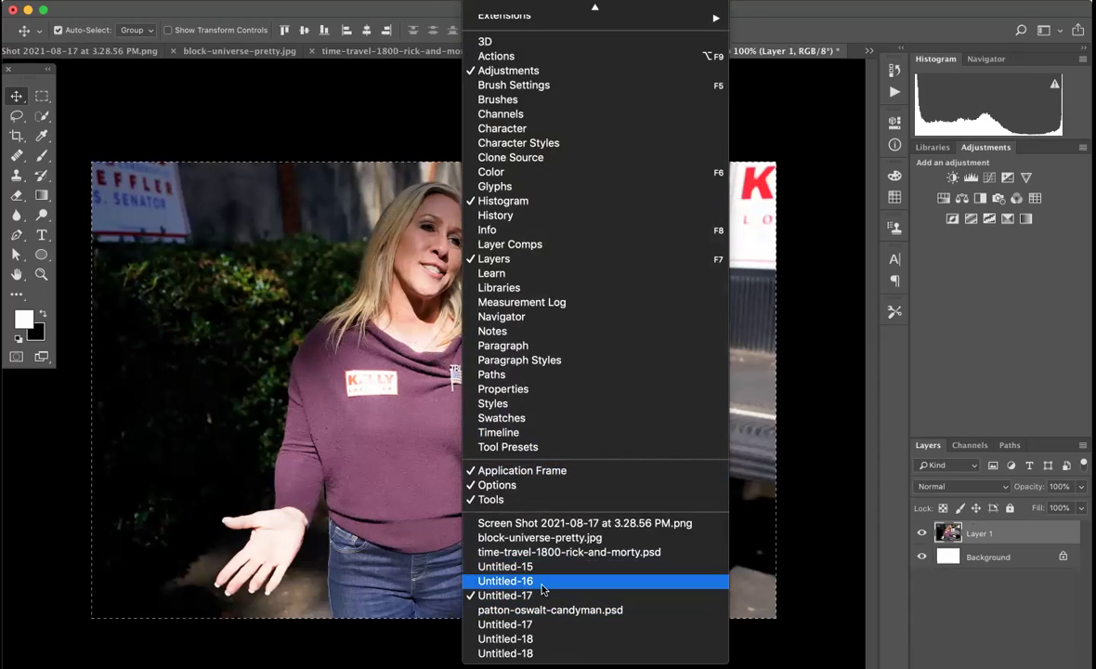
left_click(543, 581)
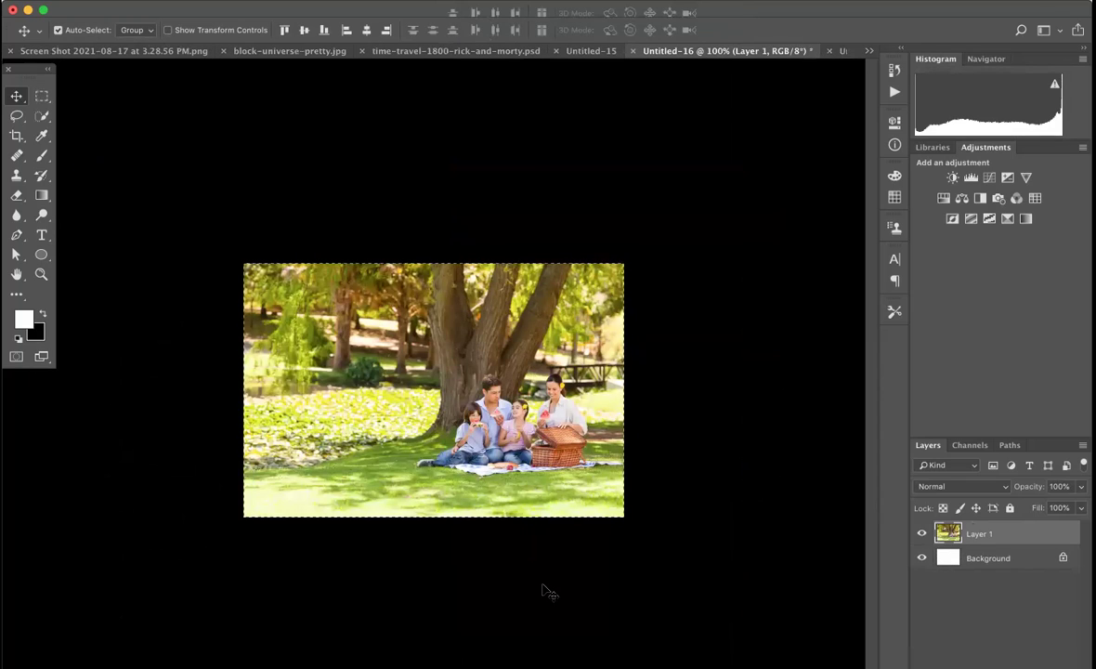
key("super+d")
key("super+a")
key("super+c")
Switch to the Untitled-17 lake document and paste the copied picnic photo on top as a new layer.
left_click(485, 1)
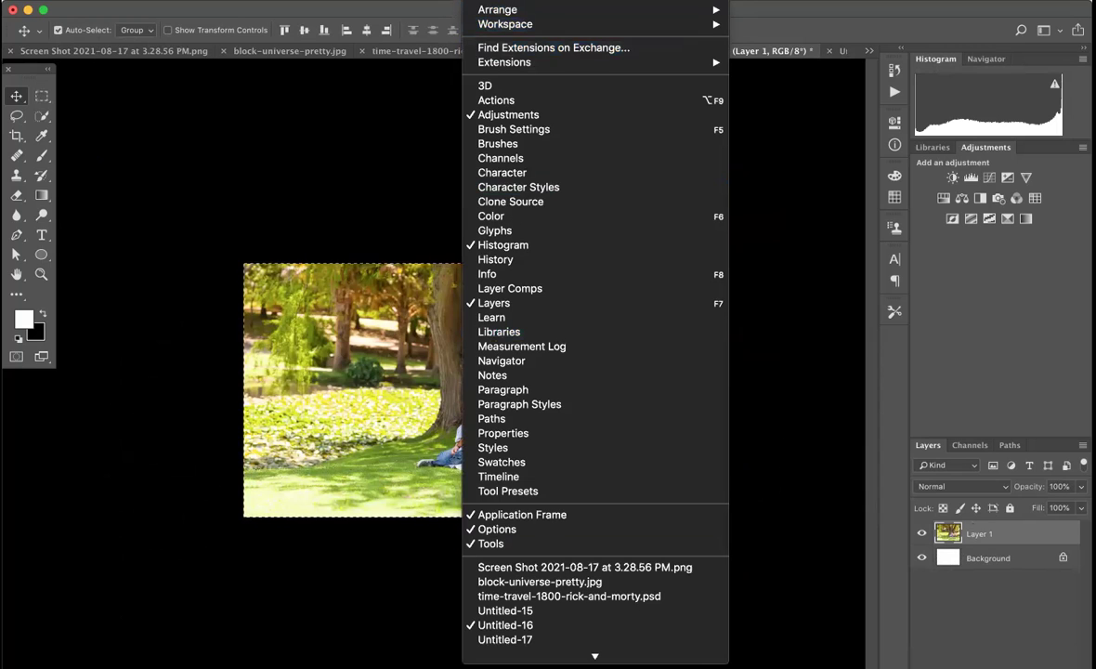
mouse_move(595, 656)
scroll(568, 641, "down", 1)
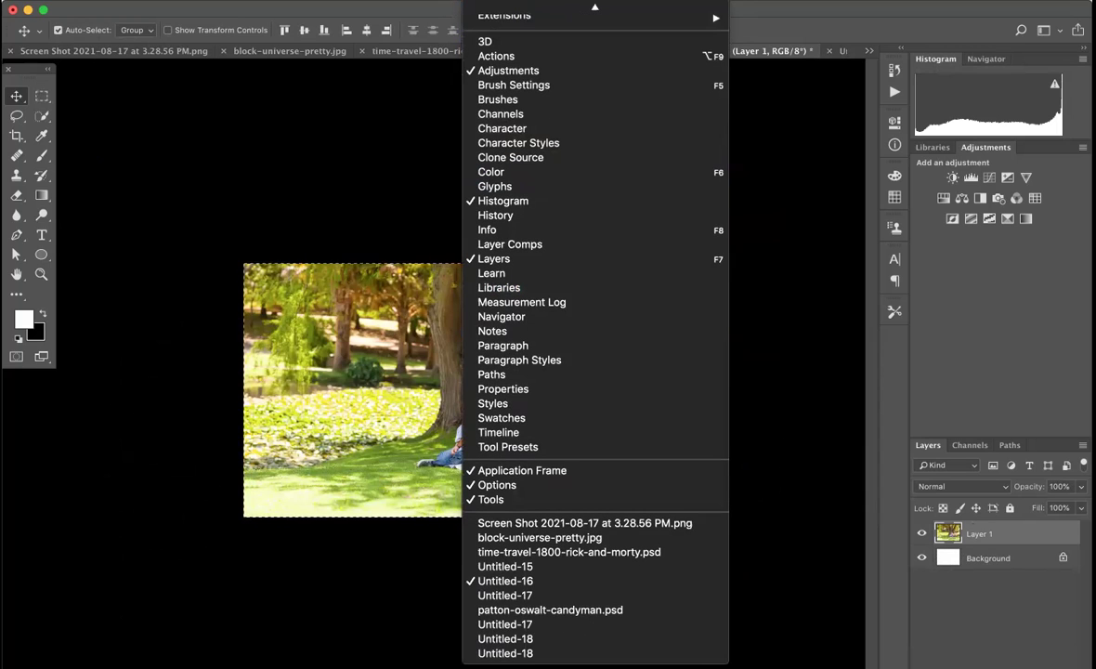
left_click(569, 627)
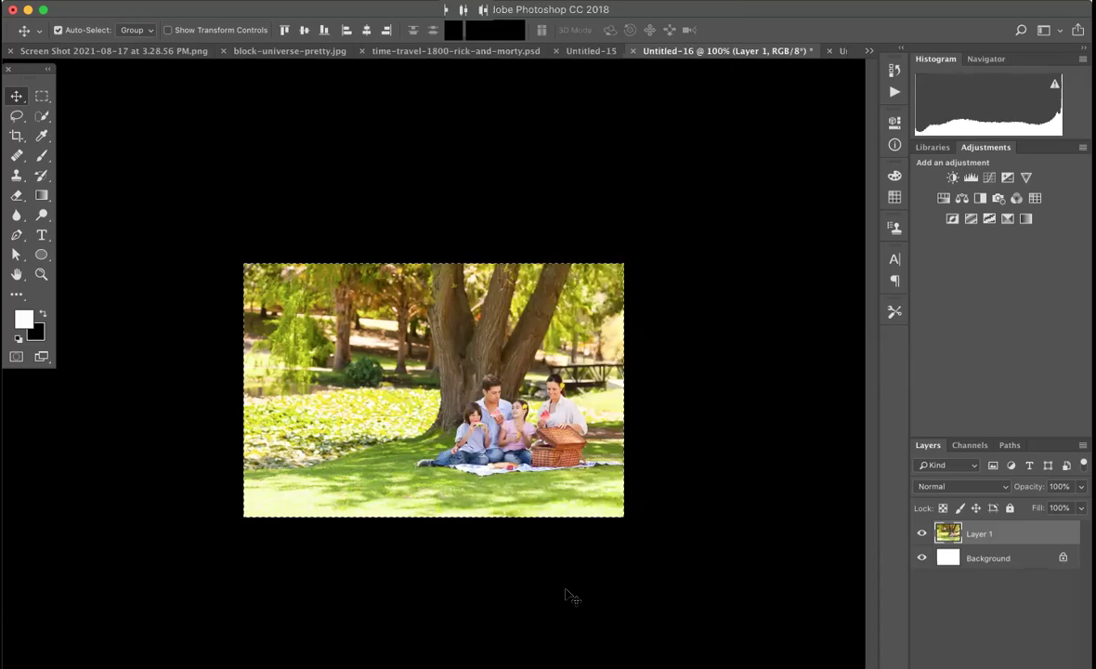
key("super+v")
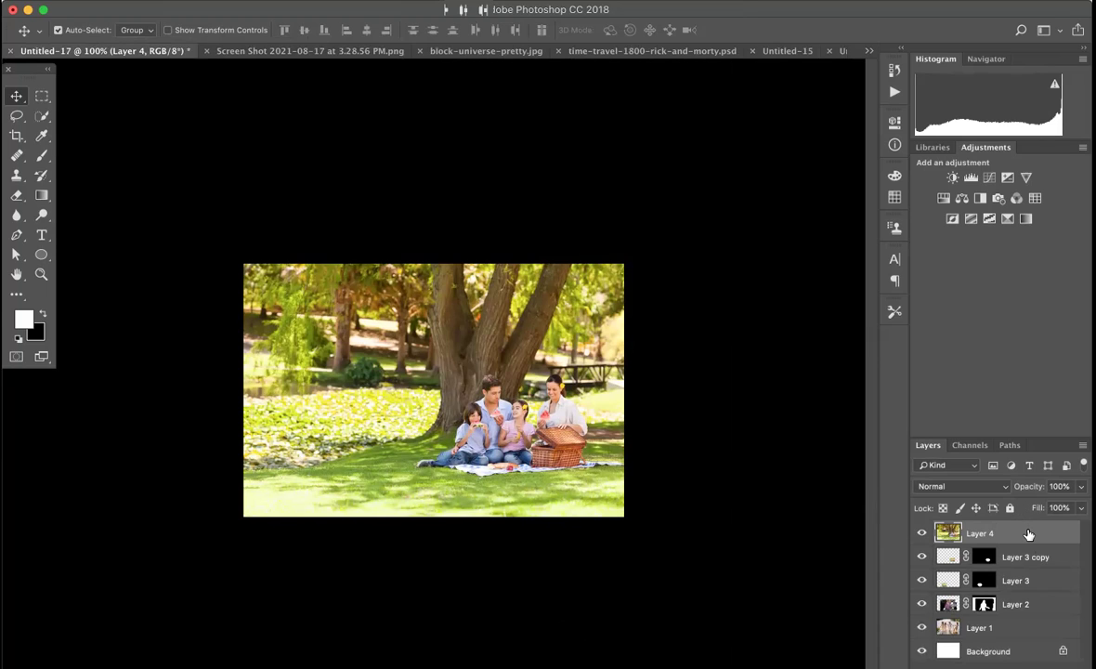
Toggle the visibility of the picnic layer to compare it with the lake composite underneath.
left_click(922, 535)
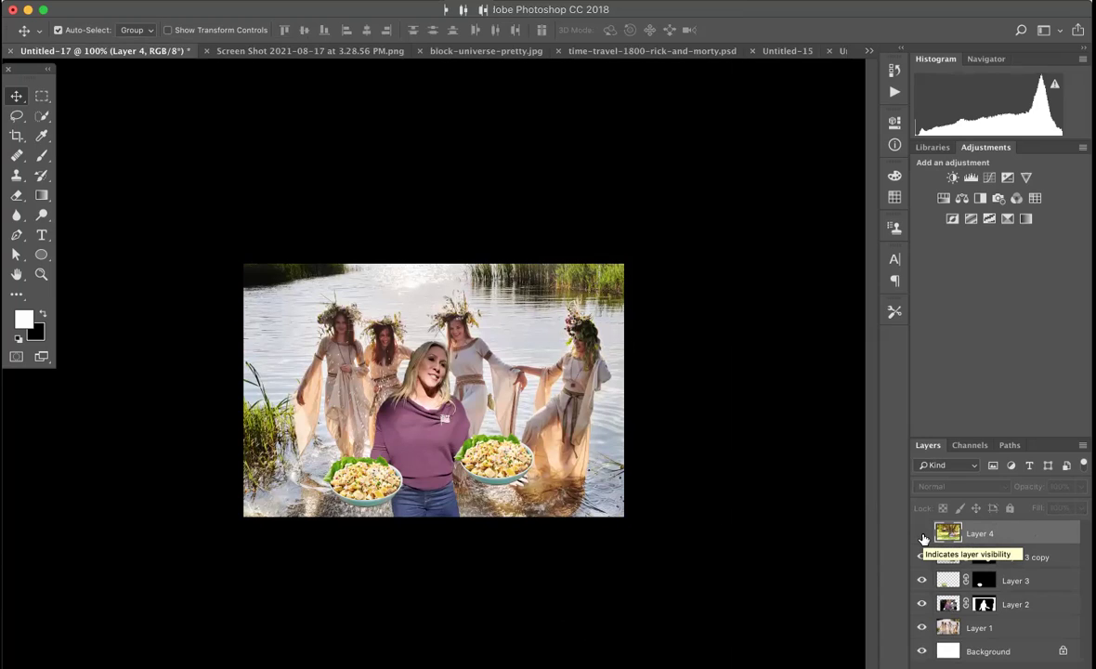
left_click(922, 535)
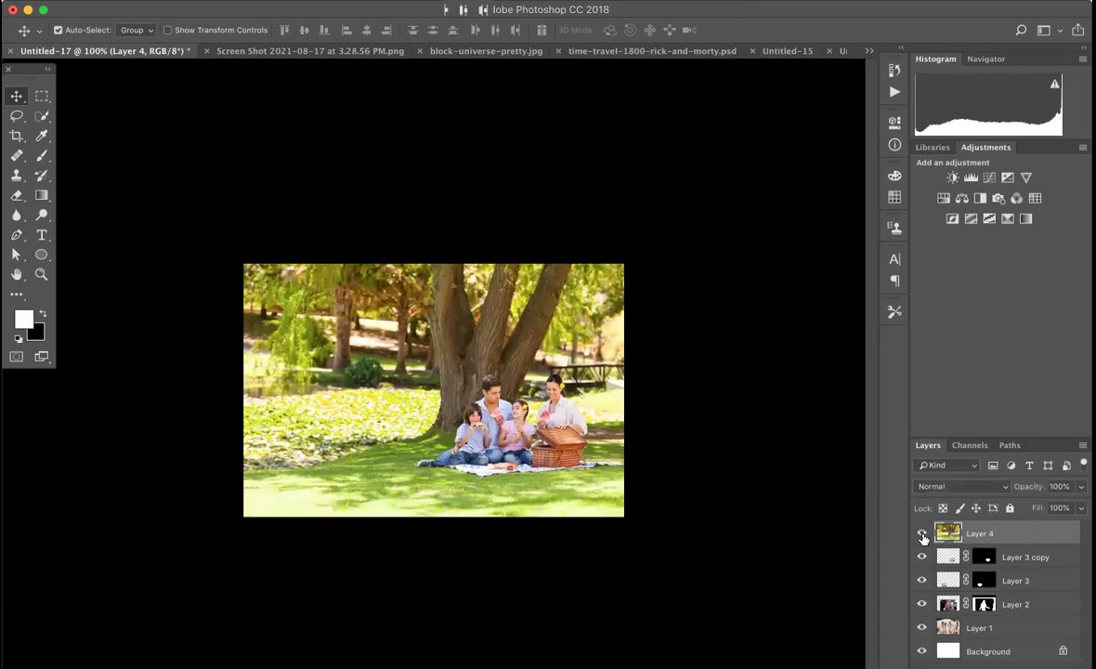
left_click(922, 536)
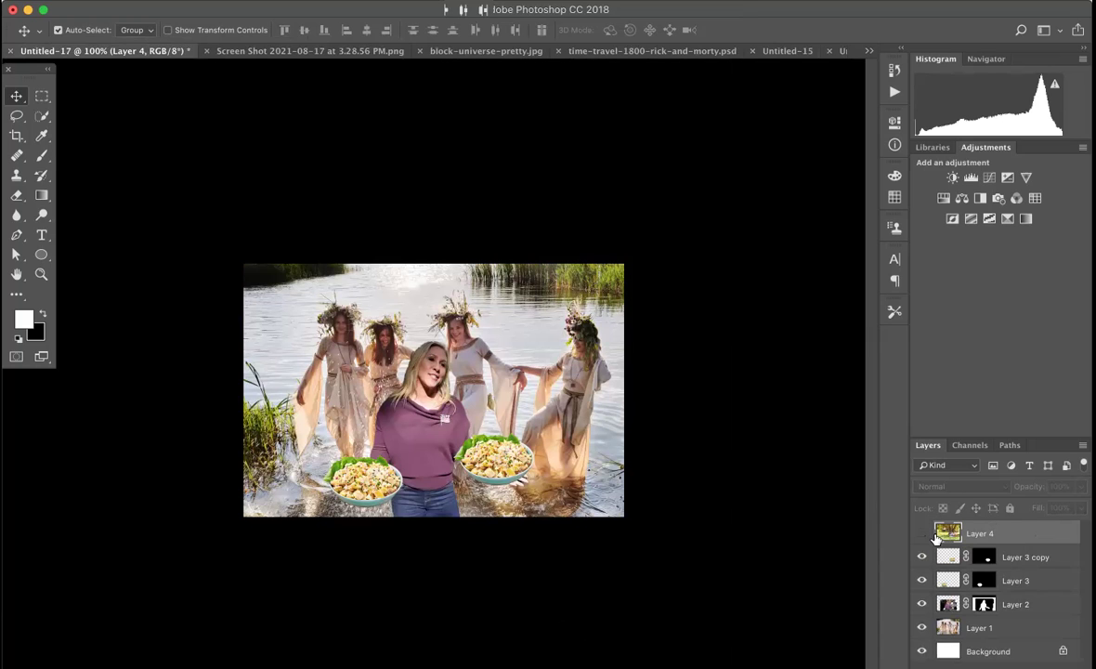
left_click(922, 533)
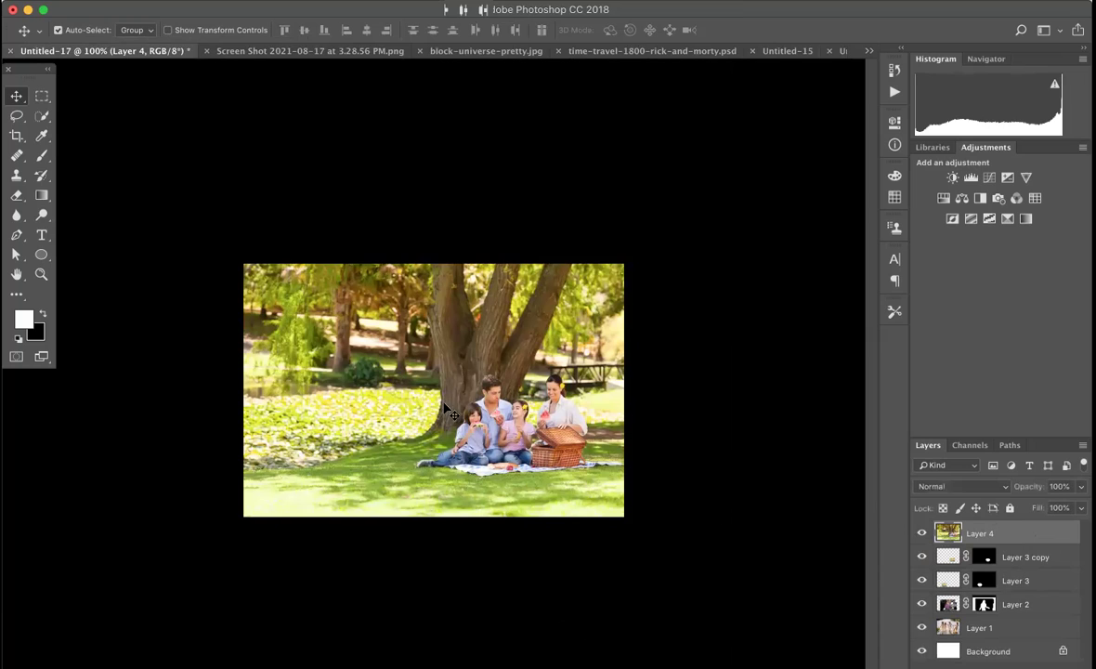
Scale the picnic layer to about 67% and place it over the upper-right corner of the lake image.
left_click_drag(445, 274, 472, 293)
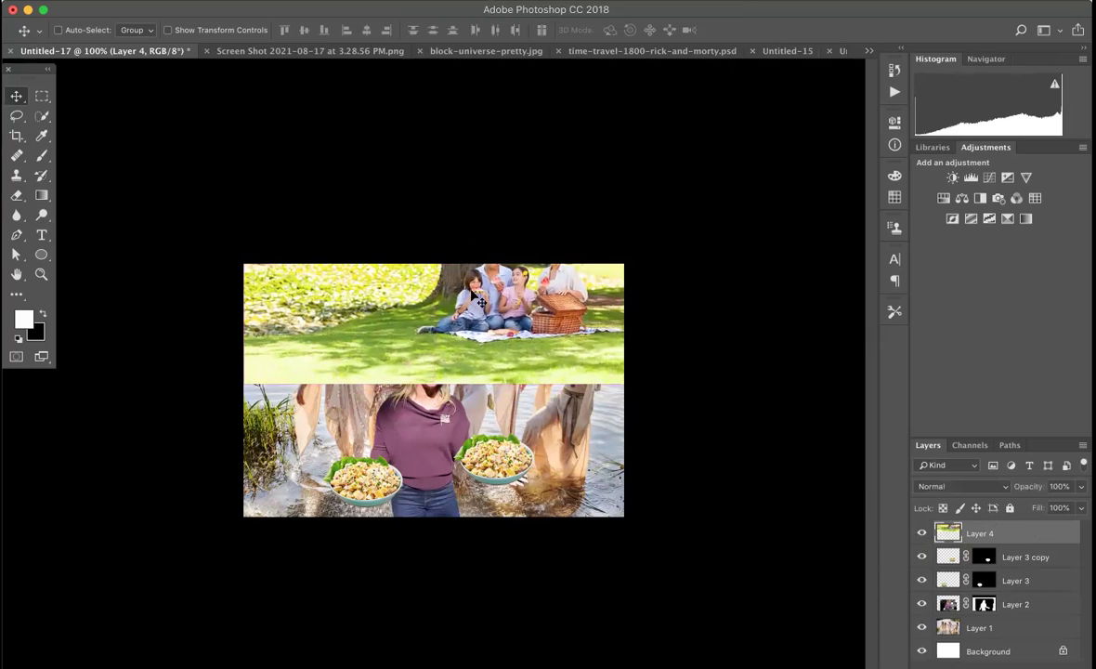
key("super+t")
left_click_drag(615, 139, 544, 276)
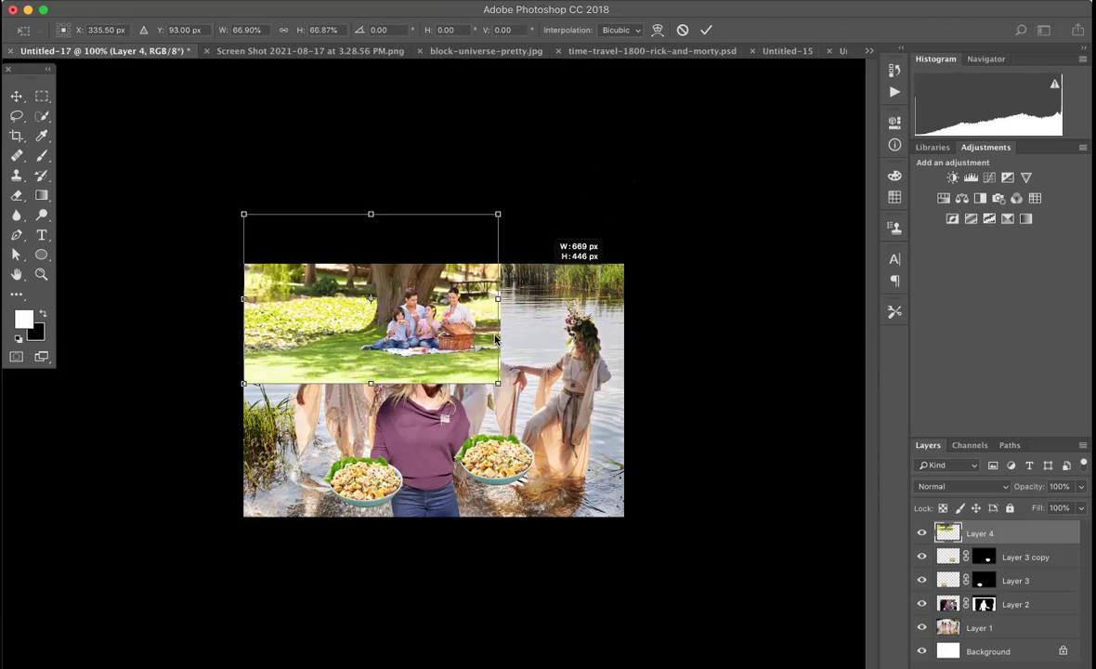
left_click_drag(499, 340, 588, 322)
key("Return")
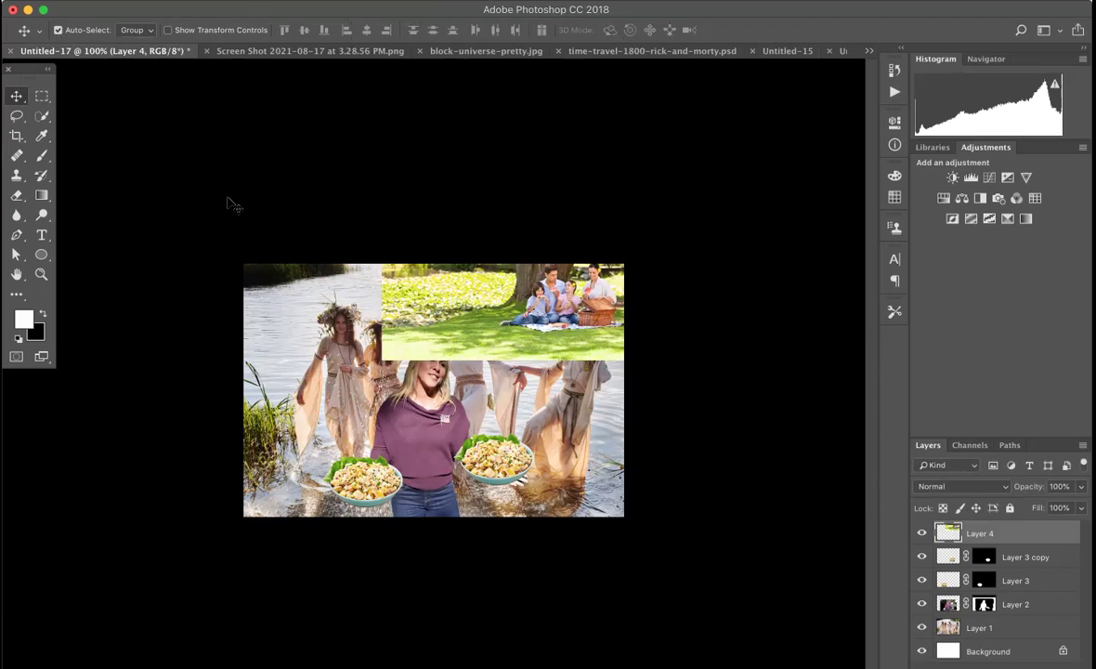
Select the picnic family, basket, blanket and tree trunk on Layer 4 with the Quick Selection tool.
left_click(42, 115)
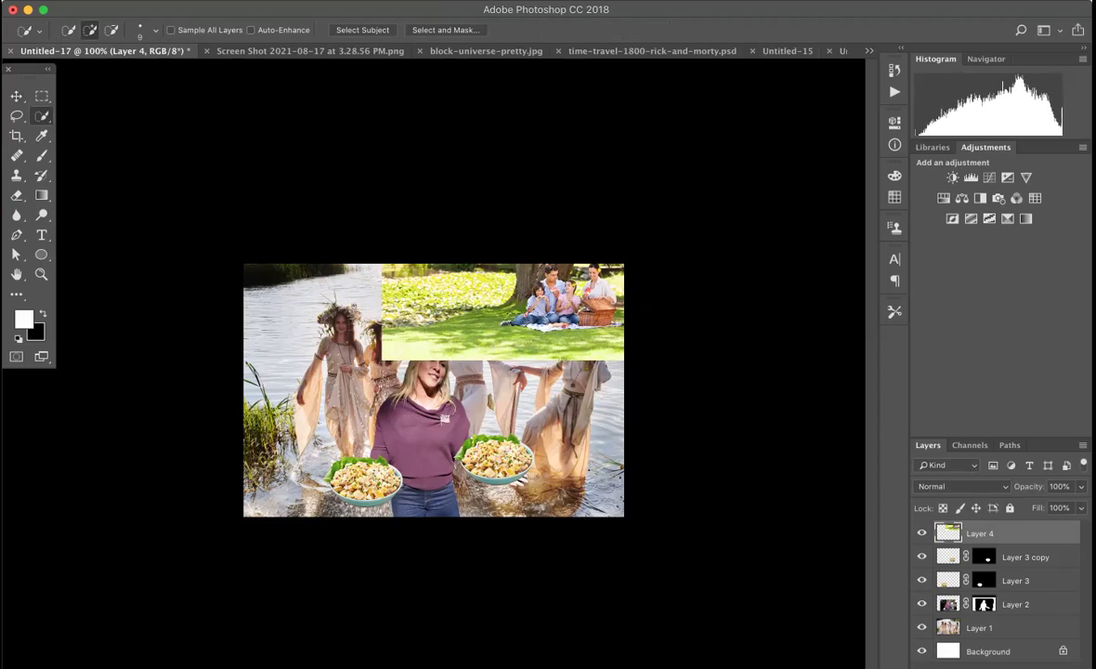
key("super+equal")
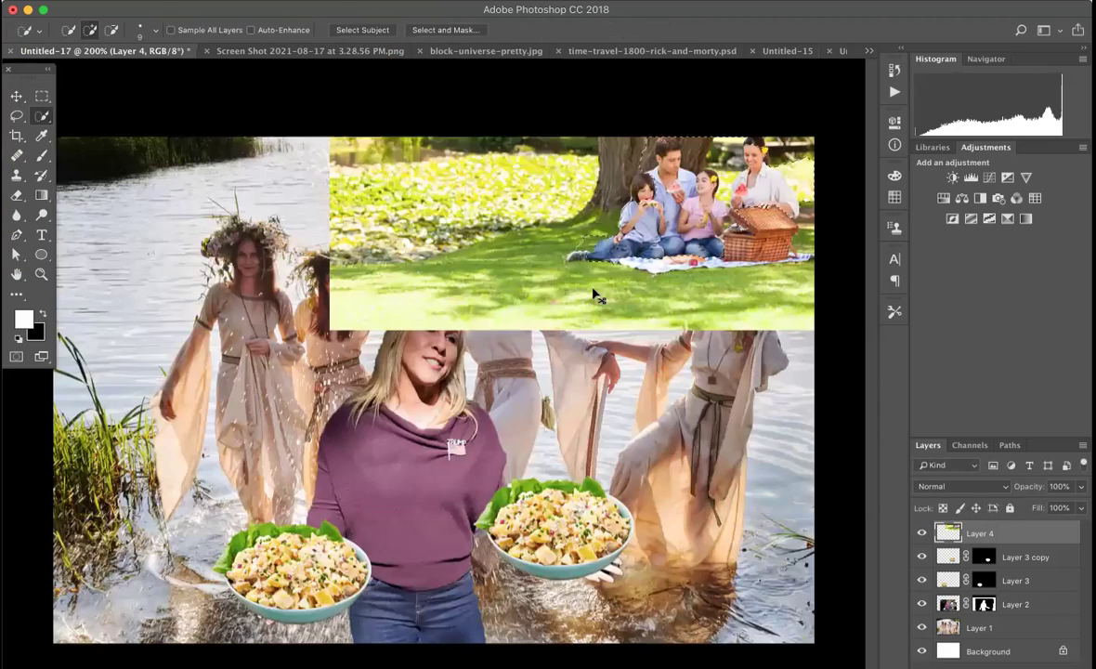
key("super+equal")
mouse_move(547, 301)
left_mouse_down()
mouse_move(482, 417)
mouse_move(438, 465)
mouse_move(409, 452)
mouse_move(363, 466)
left_mouse_up()
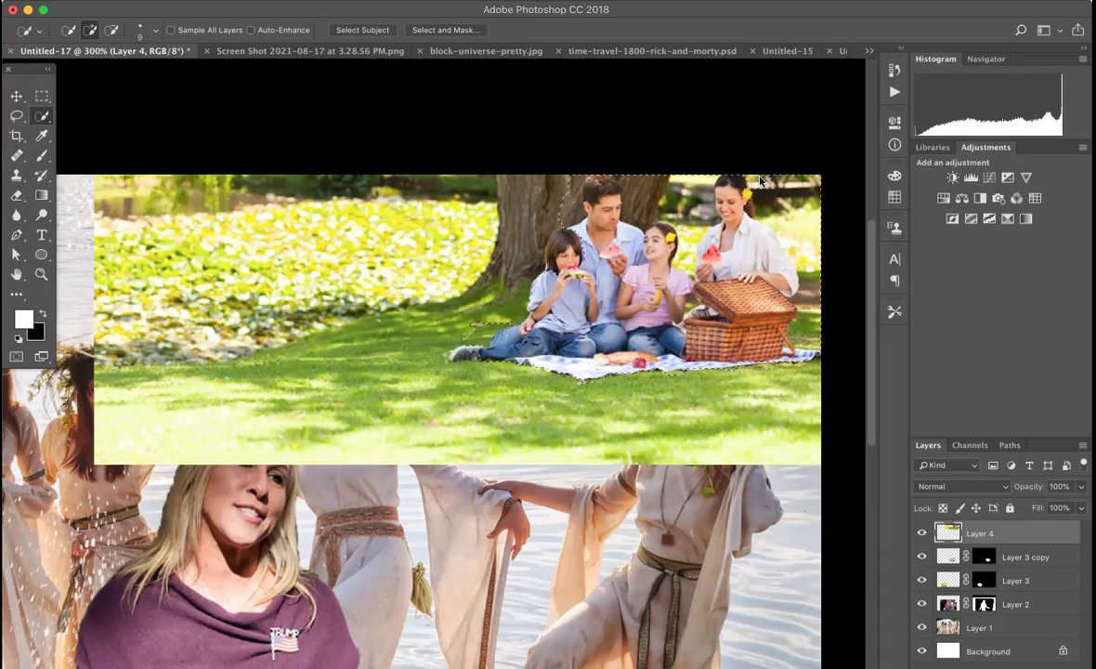
left_click_drag(519, 238, 503, 280)
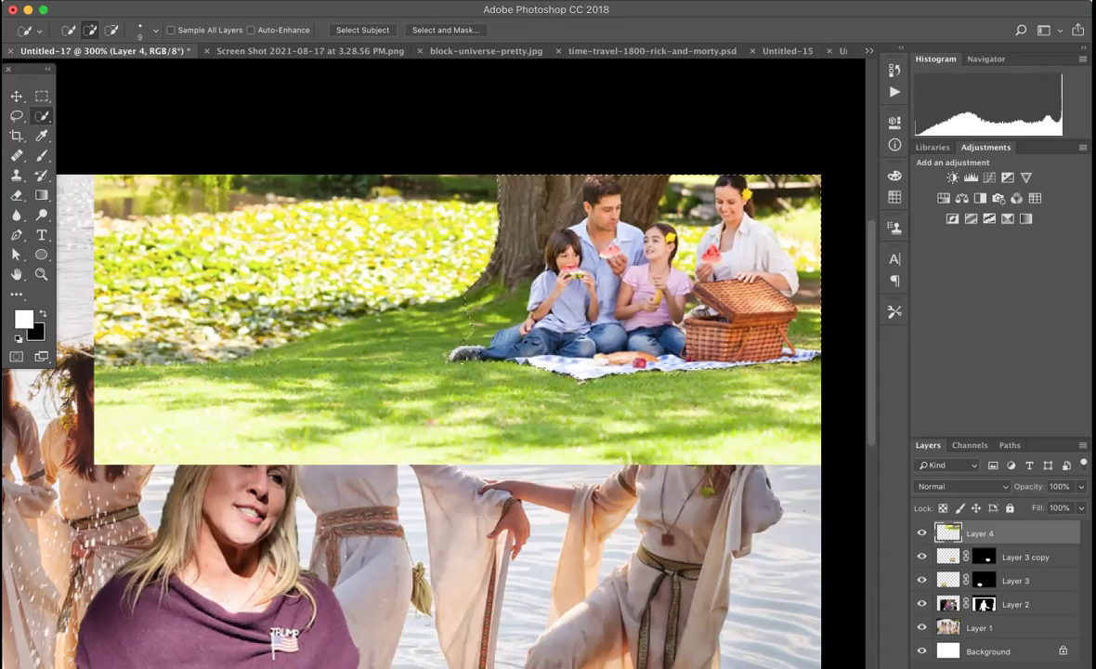
Extend the selection over the grass below the shoe and blanket, and turn it into a layer mask on Layer 4.
left_click(472, 365)
left_click(511, 364)
left_click(555, 379)
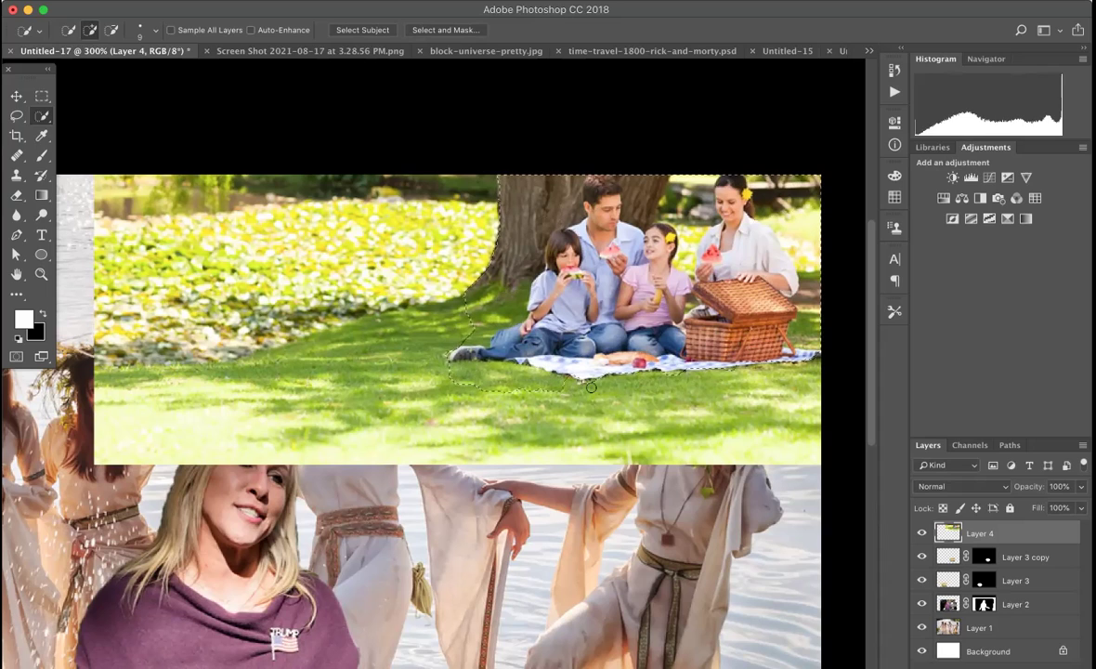
left_click(637, 382)
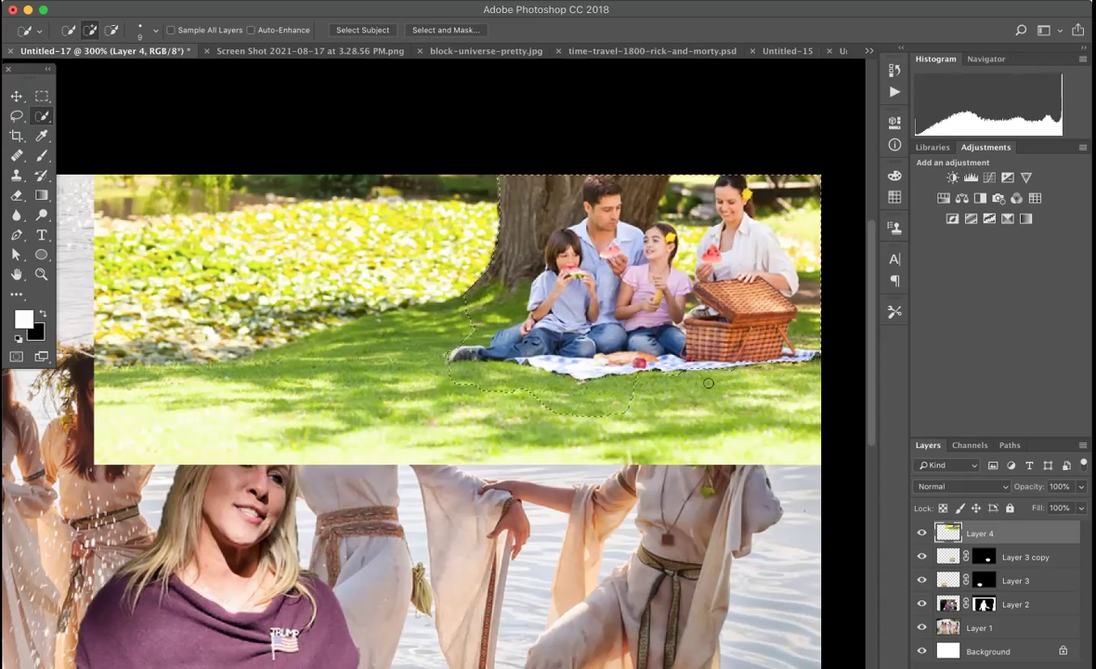
mouse_move(700, 387)
left_mouse_down()
mouse_move(729, 397)
mouse_move(787, 379)
mouse_move(805, 388)
left_mouse_up()
key("f")
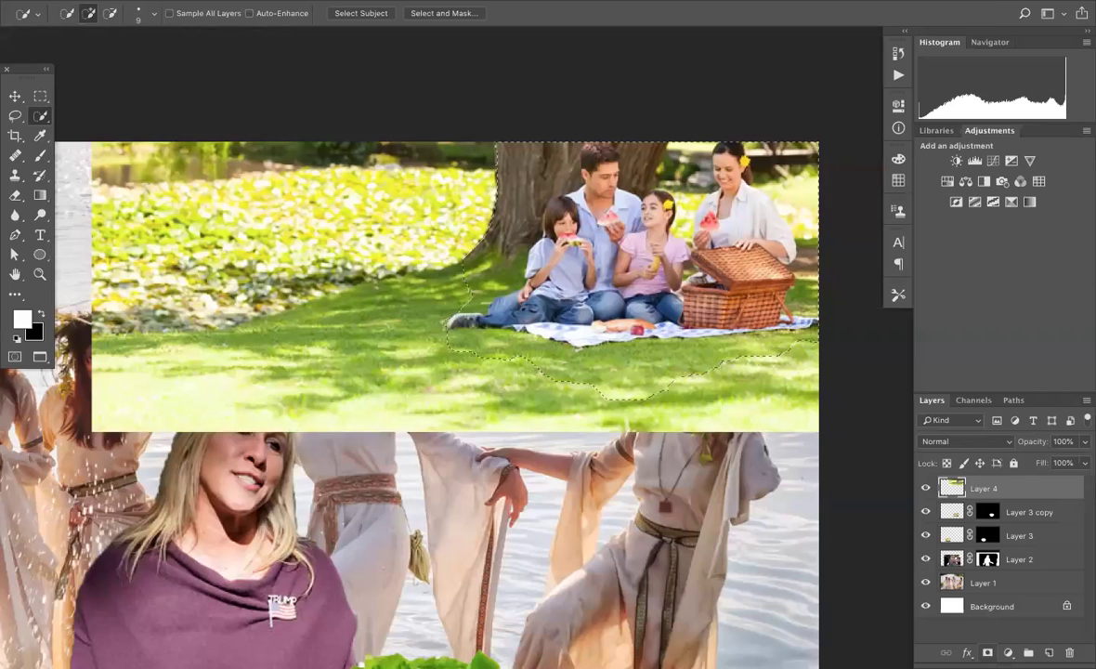
left_click(988, 652)
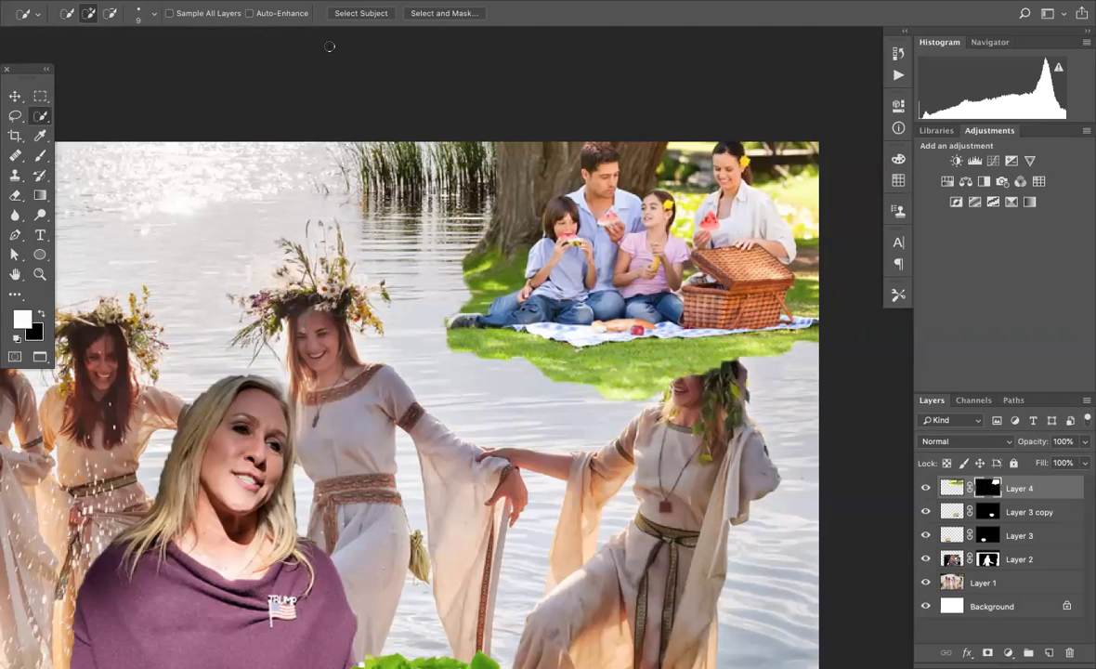
Paint black on Layer 4's mask with a soft 35 px brush to trim the ragged grass edge below the blanket.
left_click(41, 156)
key("x")
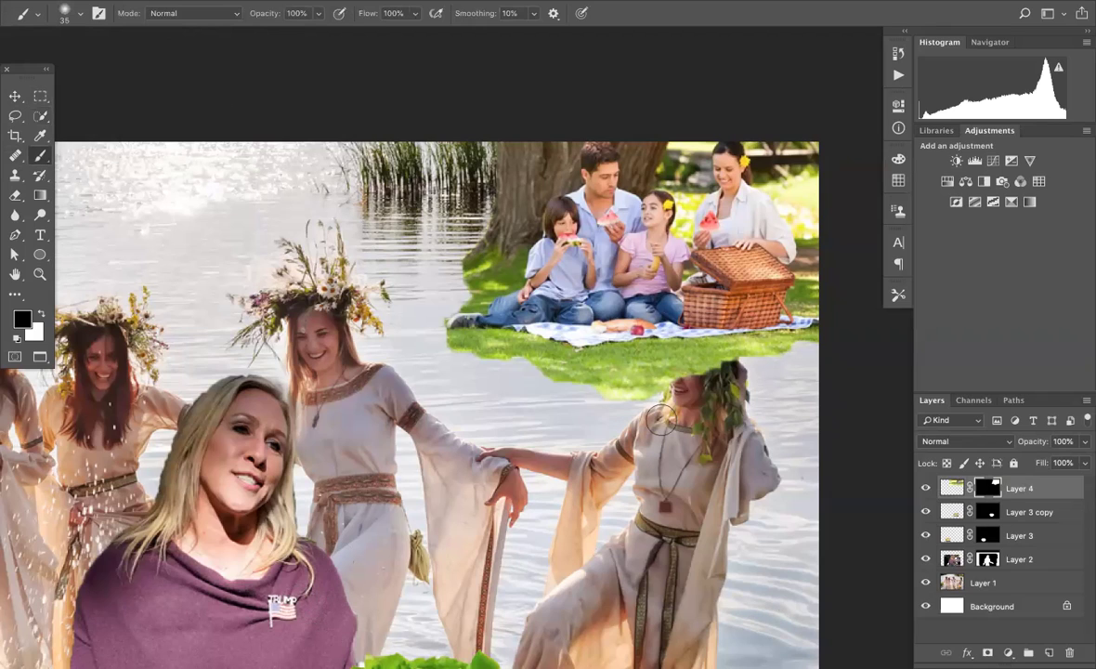
mouse_move(824, 350)
left_mouse_down()
mouse_move(635, 365)
mouse_move(659, 378)
mouse_move(614, 398)
mouse_move(627, 405)
mouse_move(591, 399)
mouse_move(599, 383)
mouse_move(530, 387)
mouse_move(459, 360)
mouse_move(550, 384)
mouse_move(438, 358)
left_mouse_up()
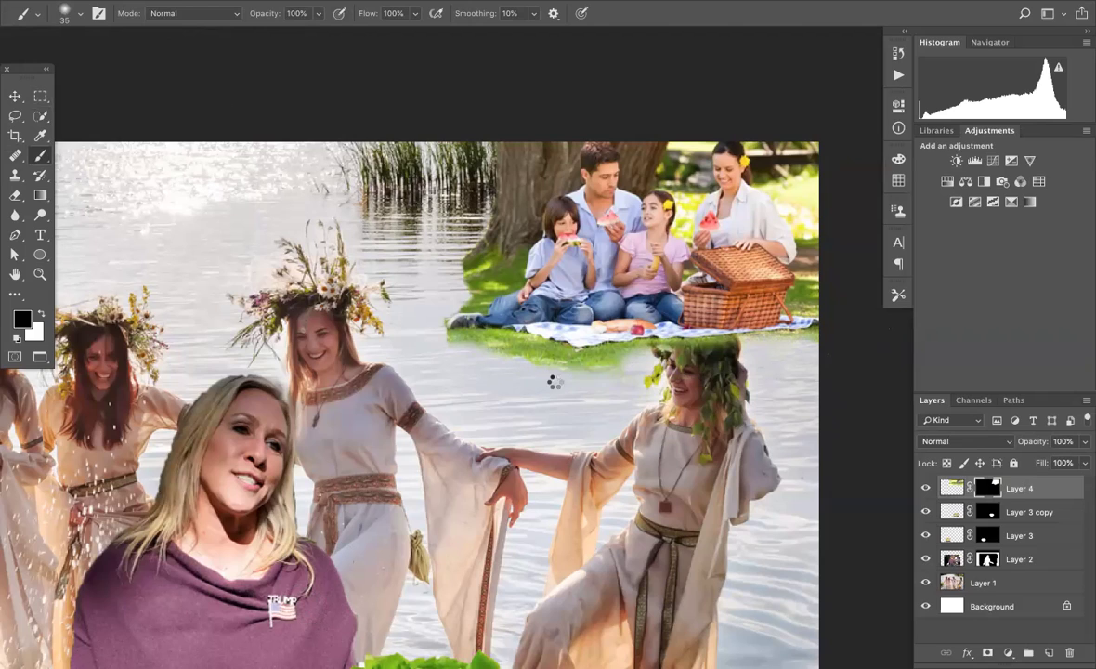
Mask the picnic away from the rightmost woman's flower crown in black, and paint white to restore grass around the boy's outstretched foot.
mouse_move(727, 346)
left_mouse_down()
mouse_move(710, 334)
mouse_move(684, 346)
mouse_move(668, 338)
left_mouse_up()
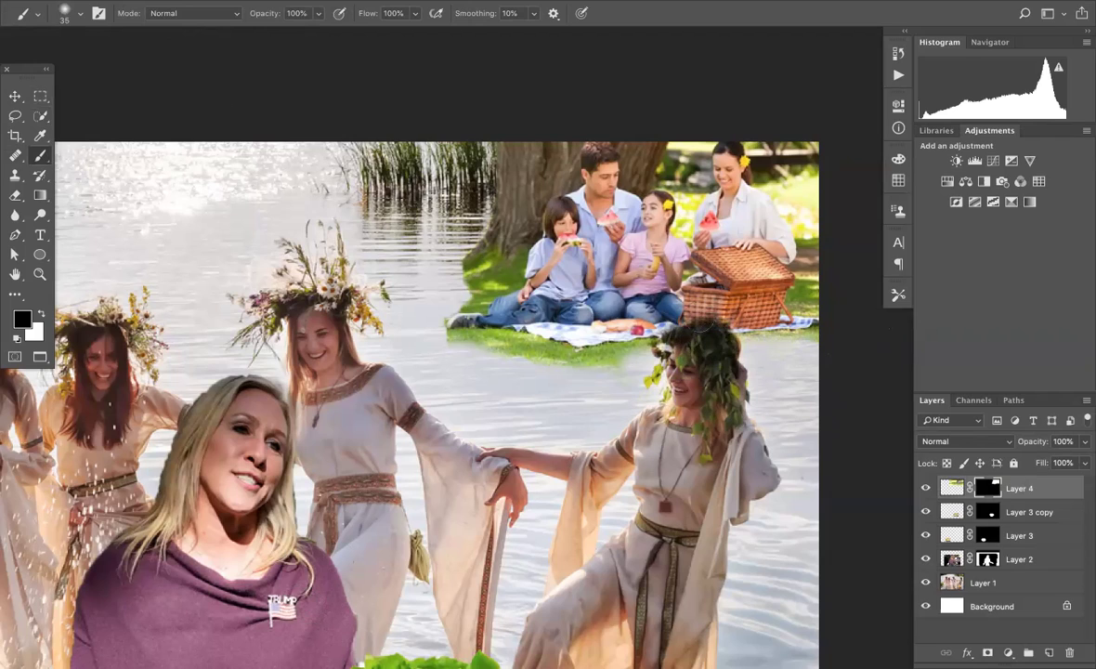
left_click_drag(683, 332, 666, 320)
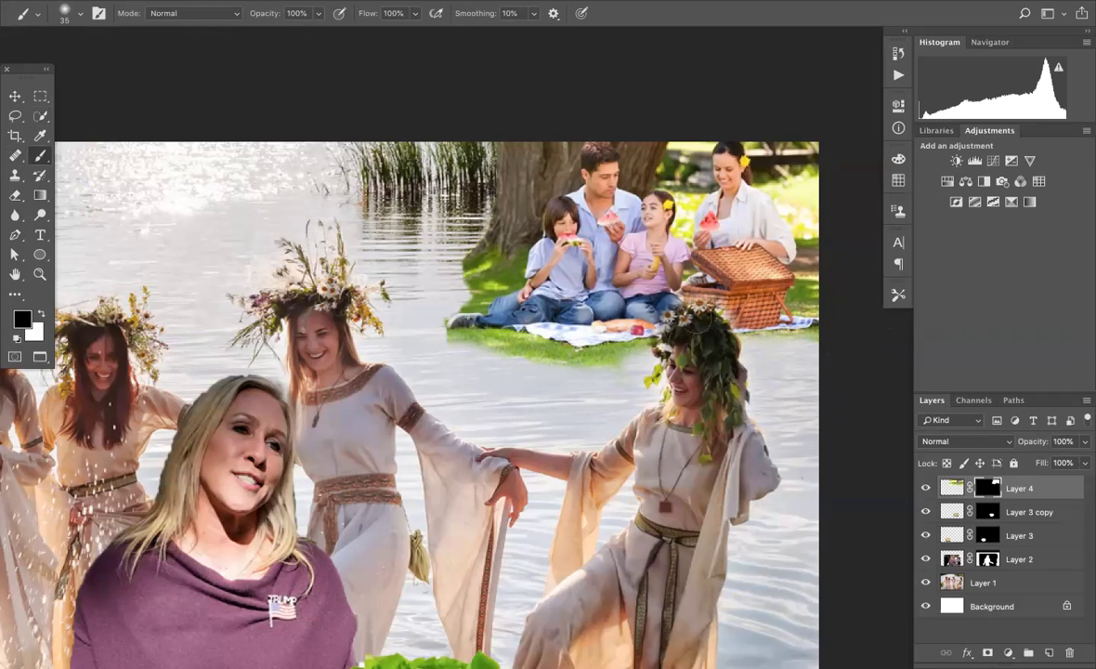
left_click_drag(707, 319, 648, 318)
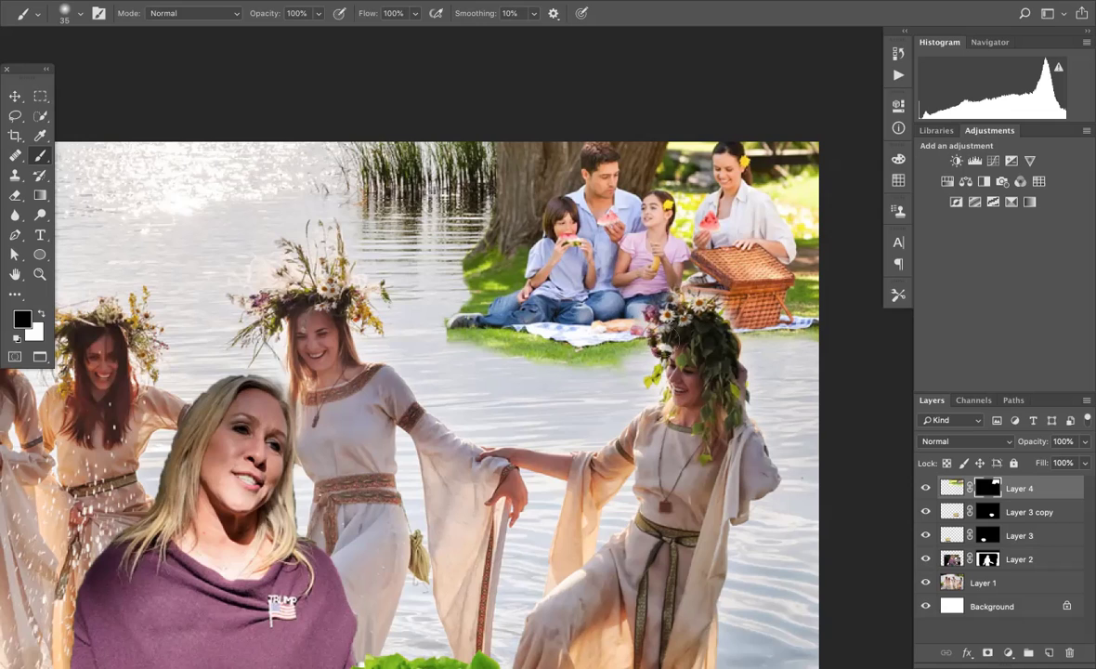
left_click(663, 291)
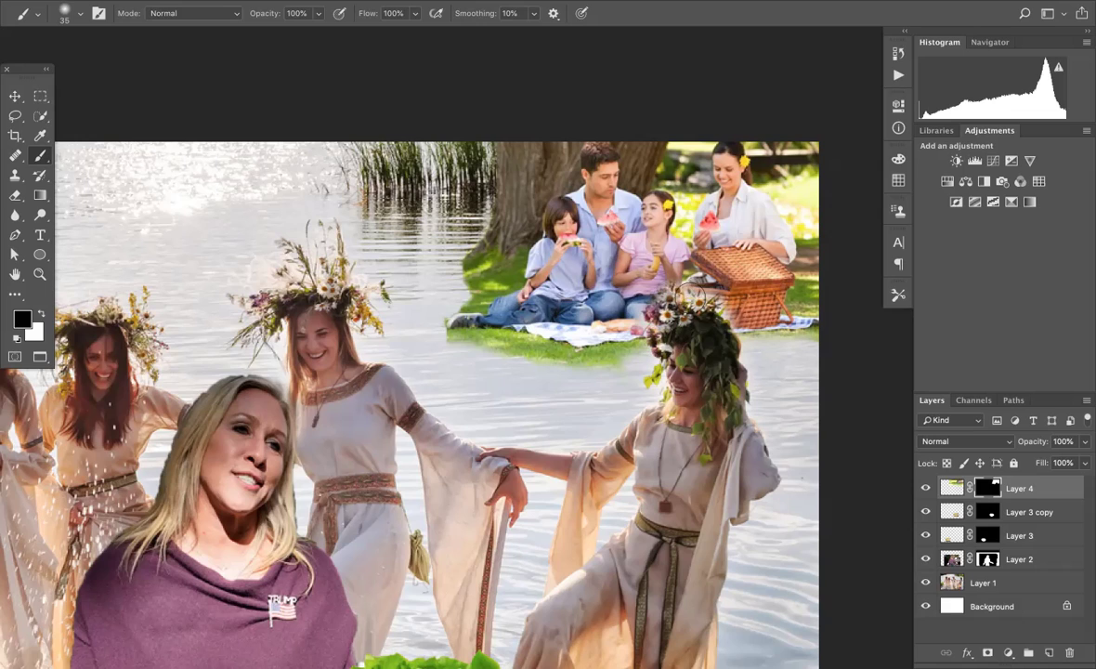
left_click_drag(691, 298, 698, 292)
left_click(670, 291)
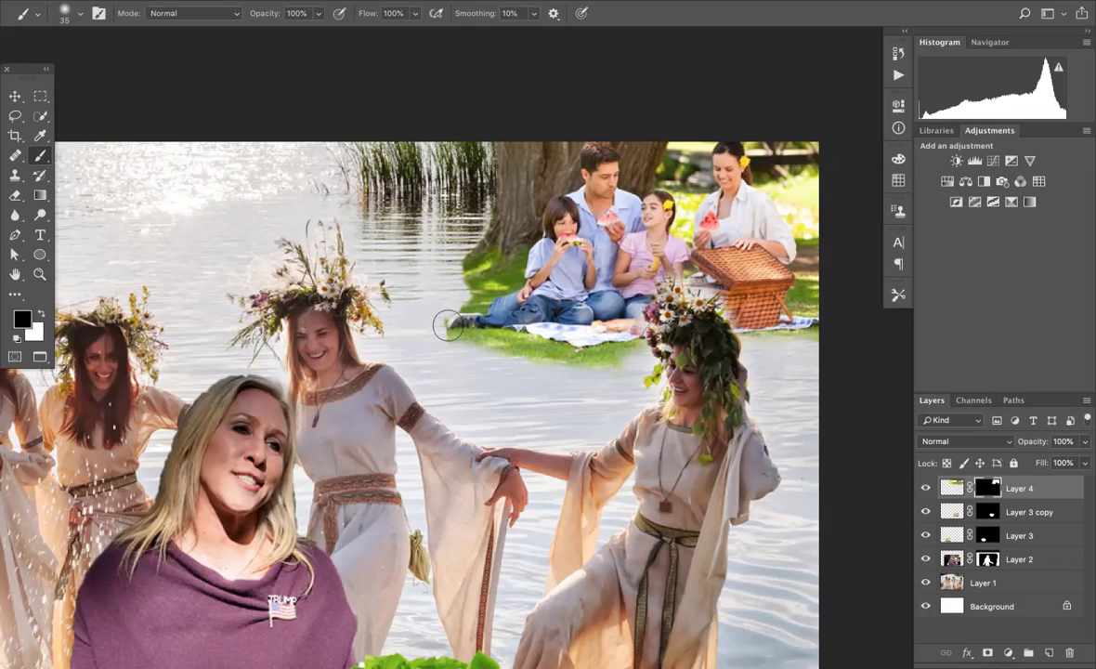
key("x")
mouse_move(440, 323)
left_mouse_down()
mouse_move(470, 294)
mouse_move(460, 292)
mouse_move(469, 269)
mouse_move(454, 276)
mouse_move(416, 258)
mouse_move(401, 264)
mouse_move(401, 281)
mouse_move(431, 323)
left_mouse_up()
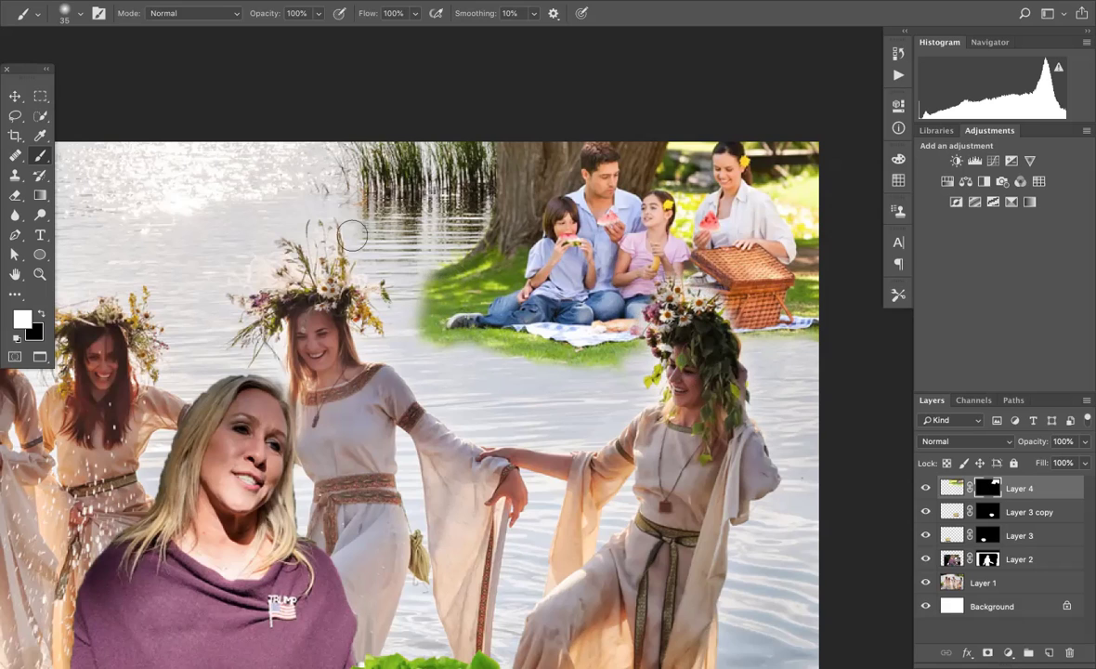
Quick-select the reeds beside the tree trunk on Layer 1, copy them to a new layer and move the copy down towards the grass edge.
left_click(41, 96)
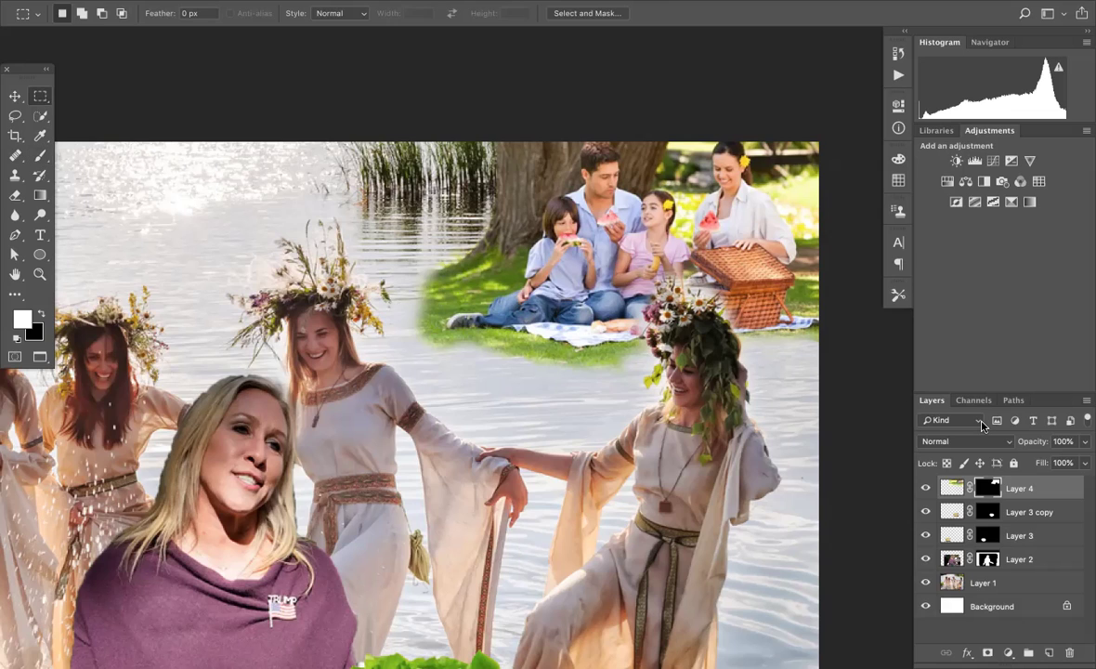
left_click(1018, 583)
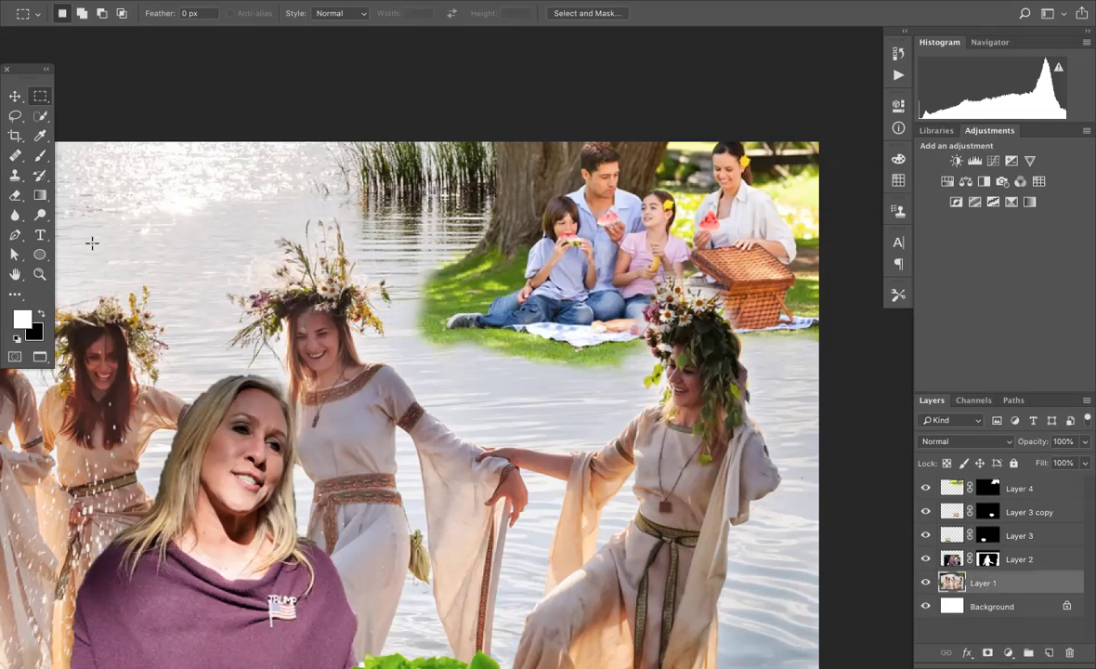
left_click(41, 115)
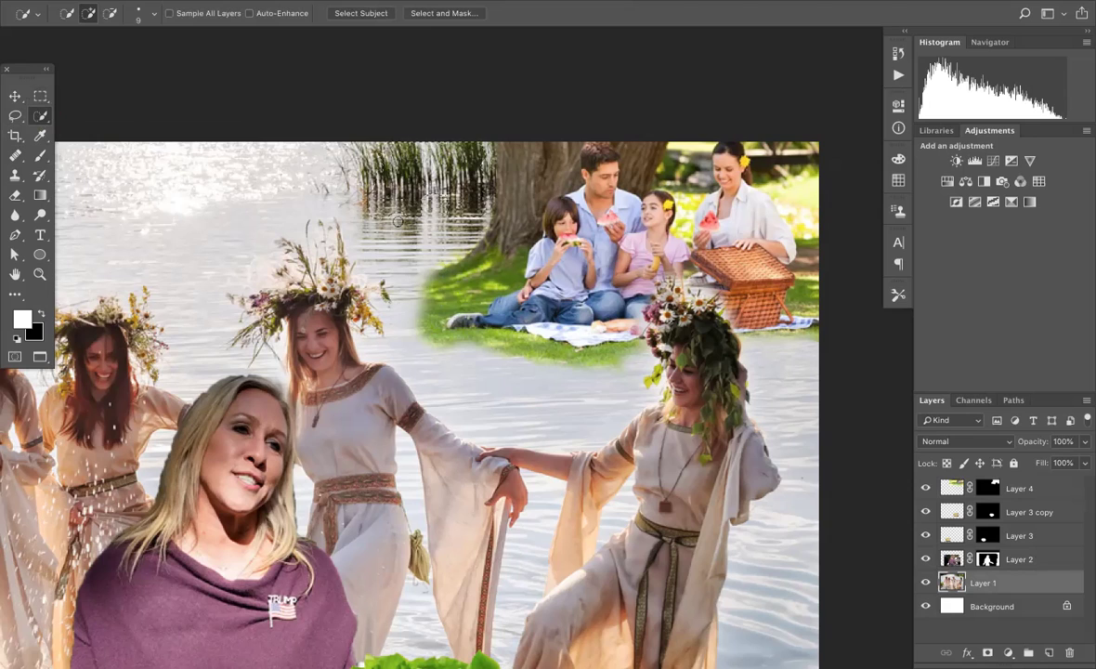
left_click_drag(397, 222, 466, 224)
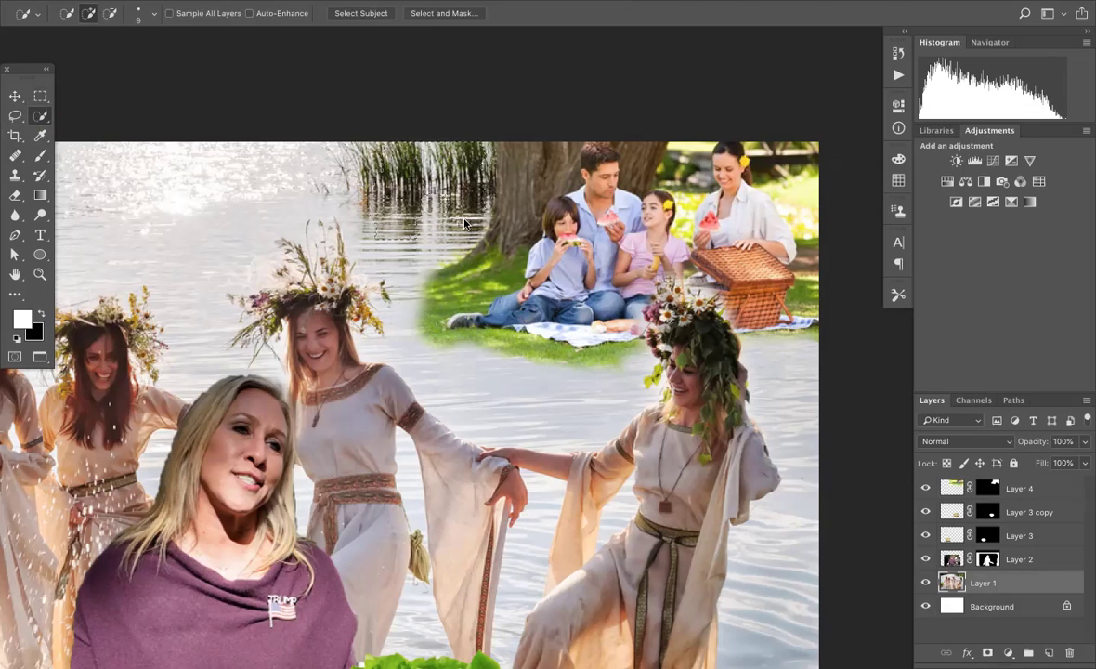
left_click_drag(383, 219, 402, 220)
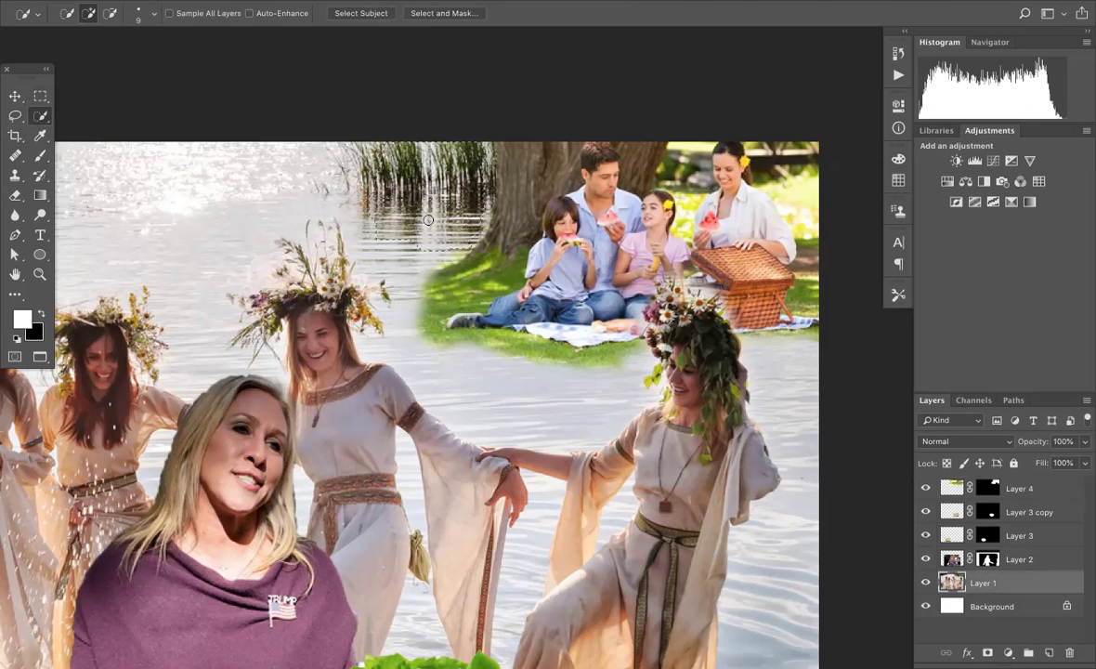
key("ctrl+j")
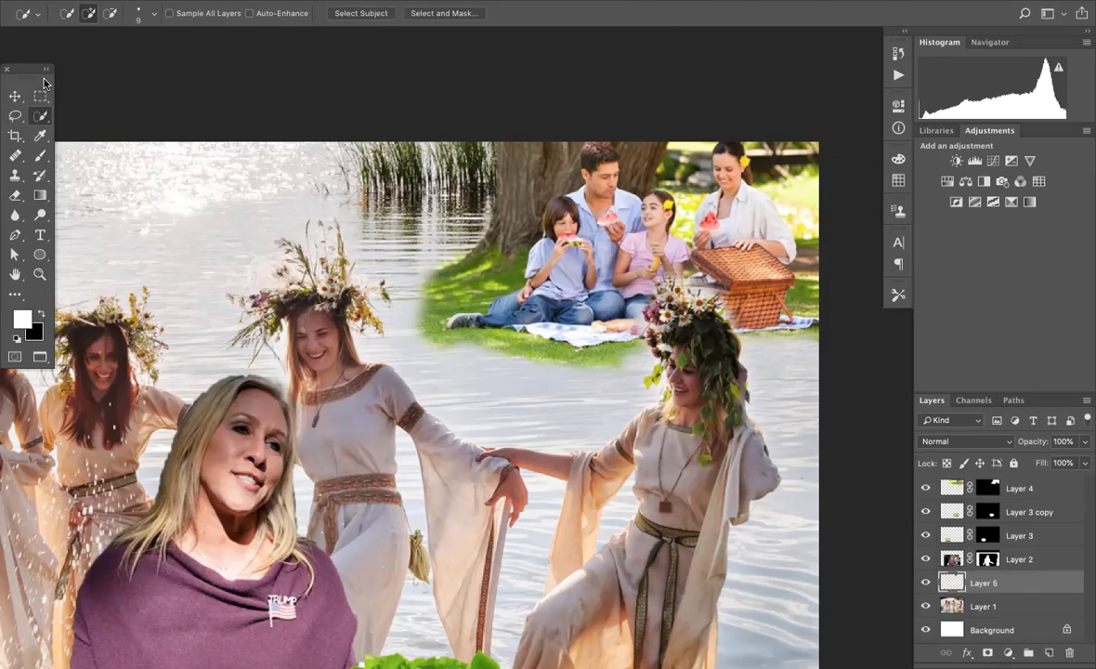
left_click(15, 95)
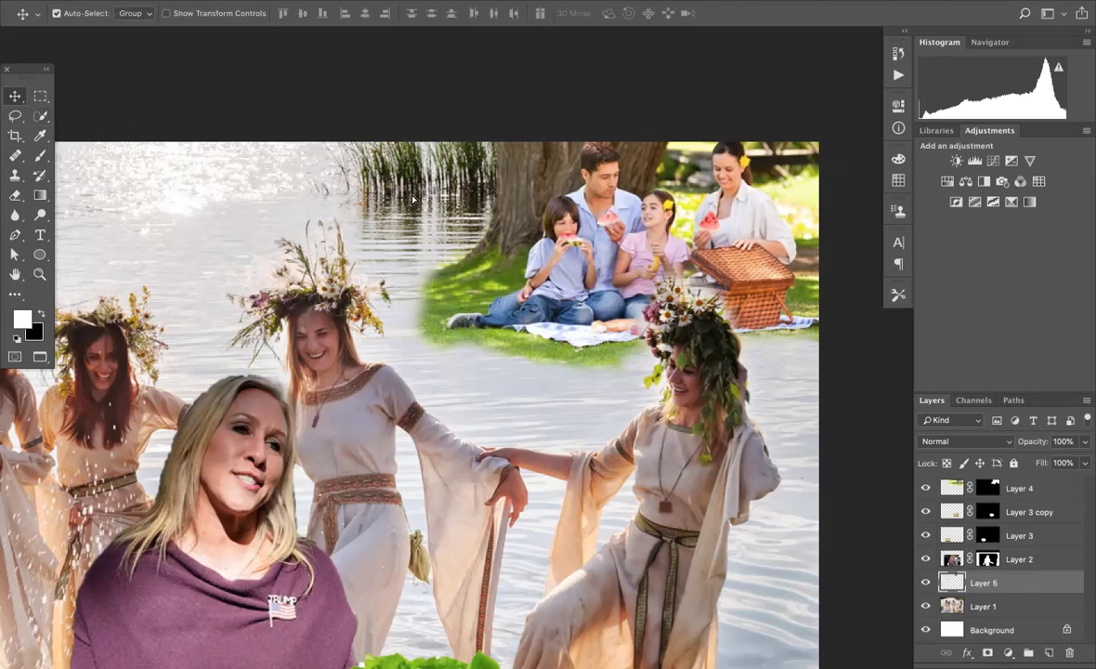
left_click_drag(413, 198, 430, 252)
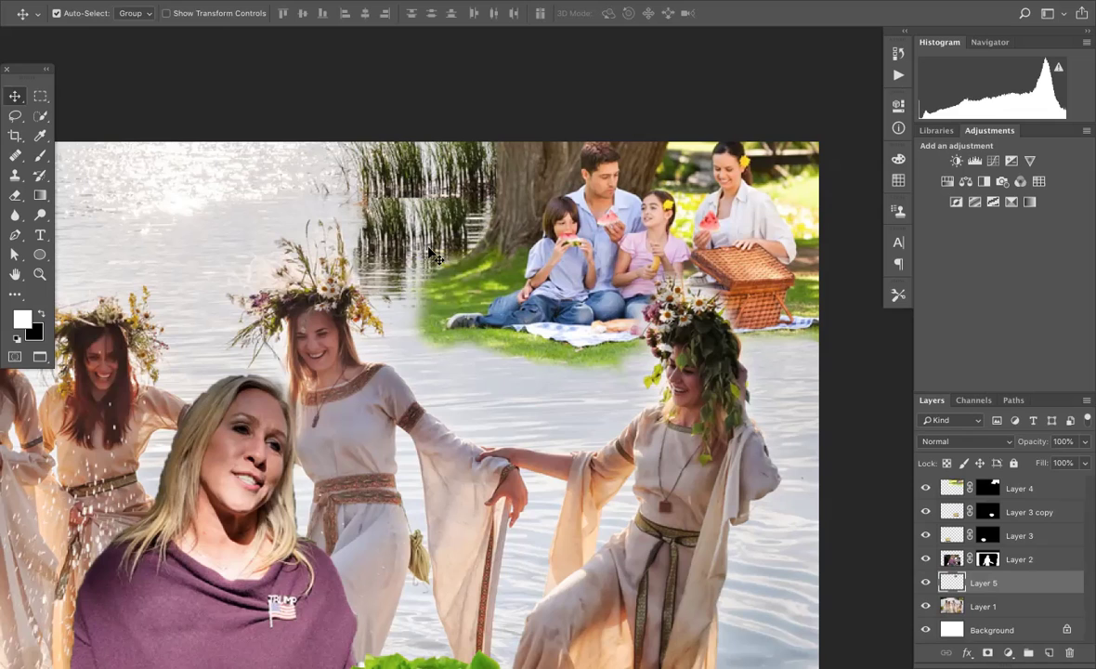
Bring Layer 5 to the top of the stack, place its reeds beside the tree trunk and trim their upper left edge with a 45 px eraser.
left_click_drag(432, 255, 490, 315)
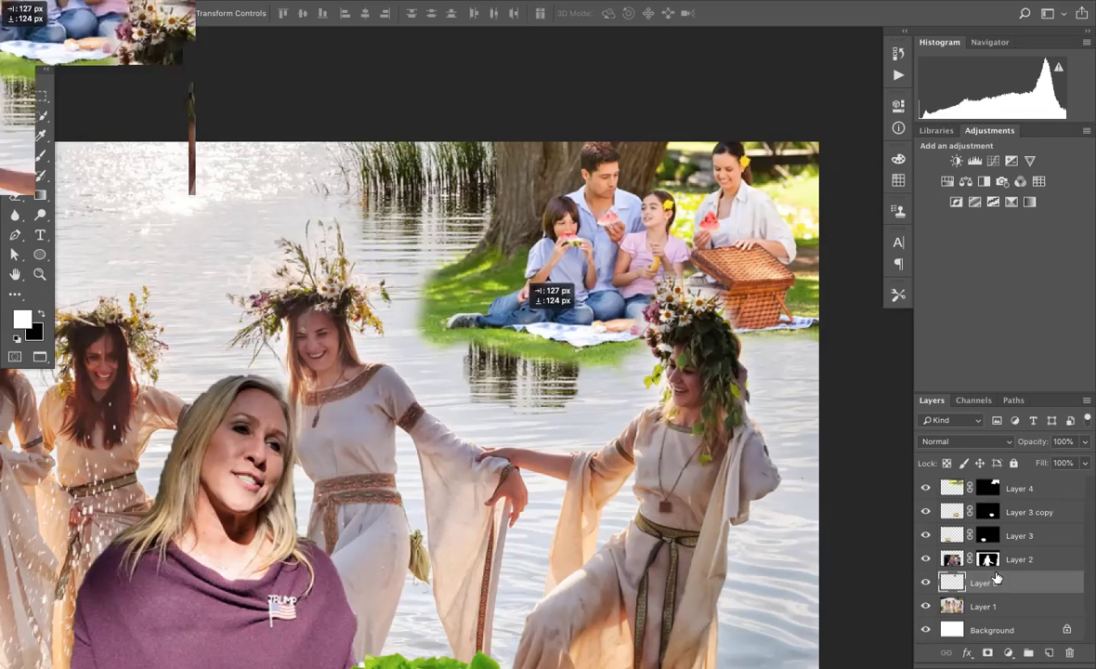
left_click_drag(1015, 587, 934, 451)
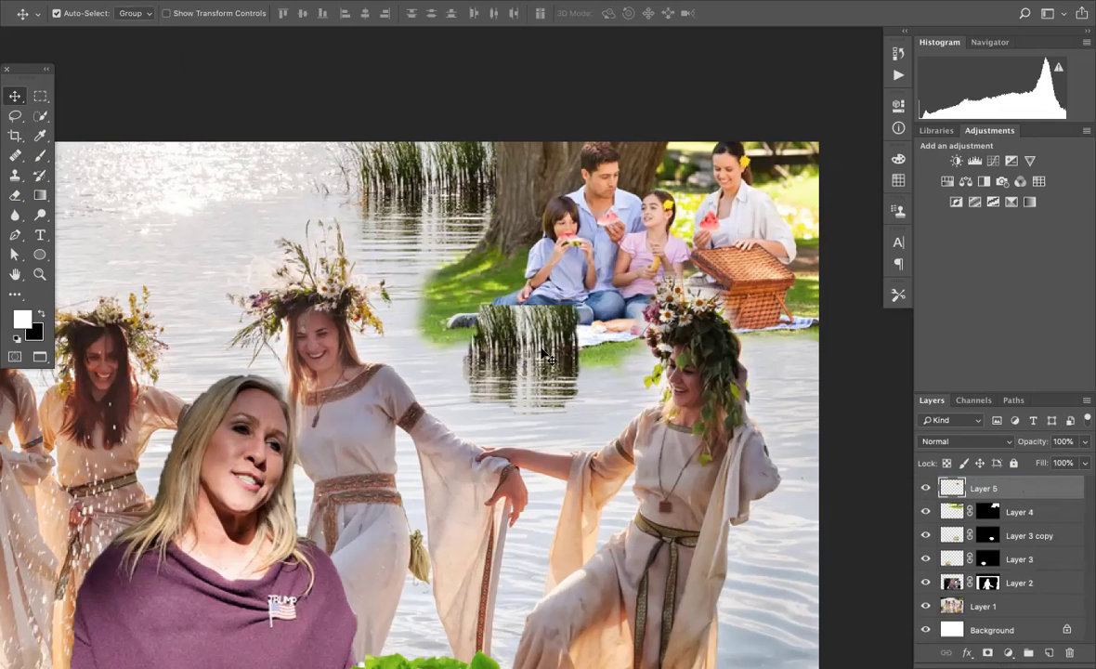
left_click_drag(468, 311, 457, 231)
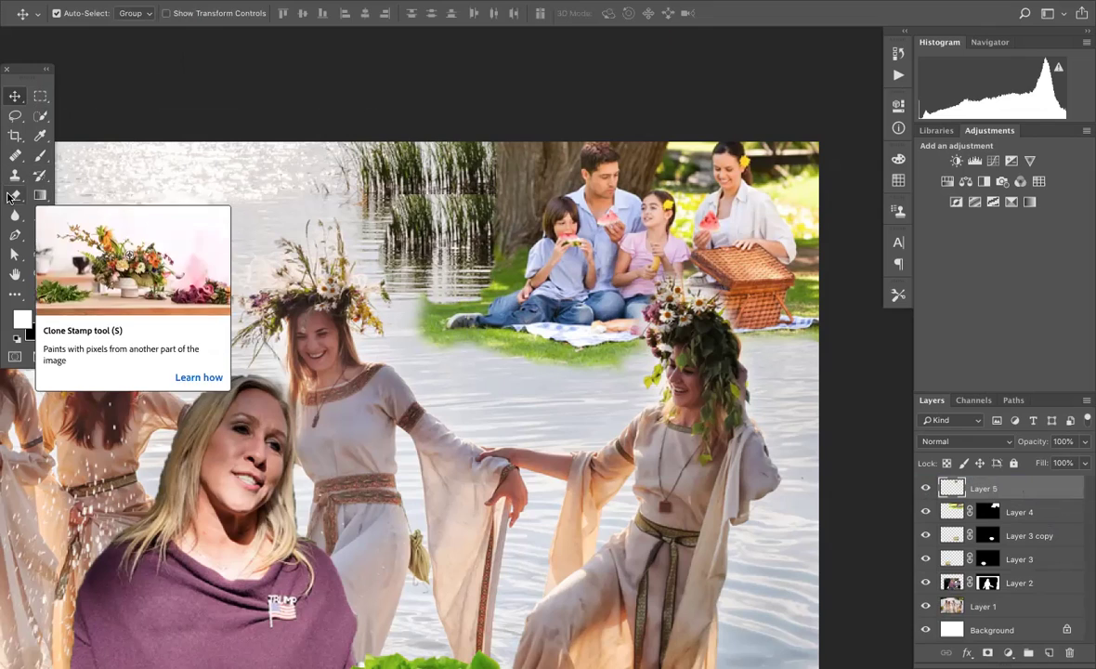
left_click(15, 195)
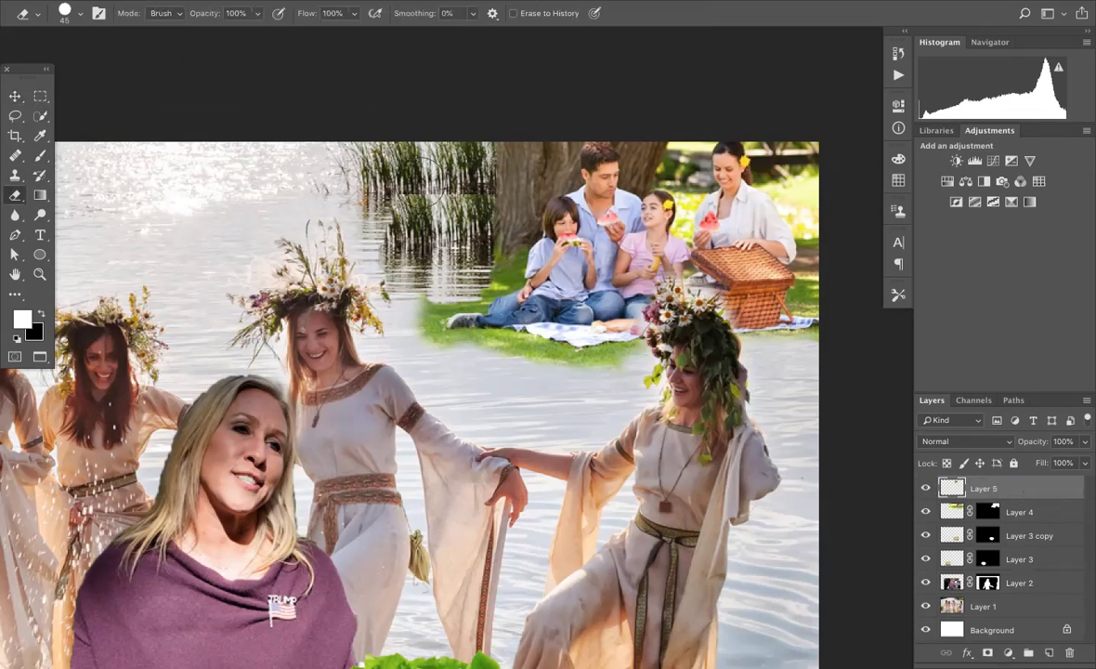
left_click_drag(387, 168, 433, 171)
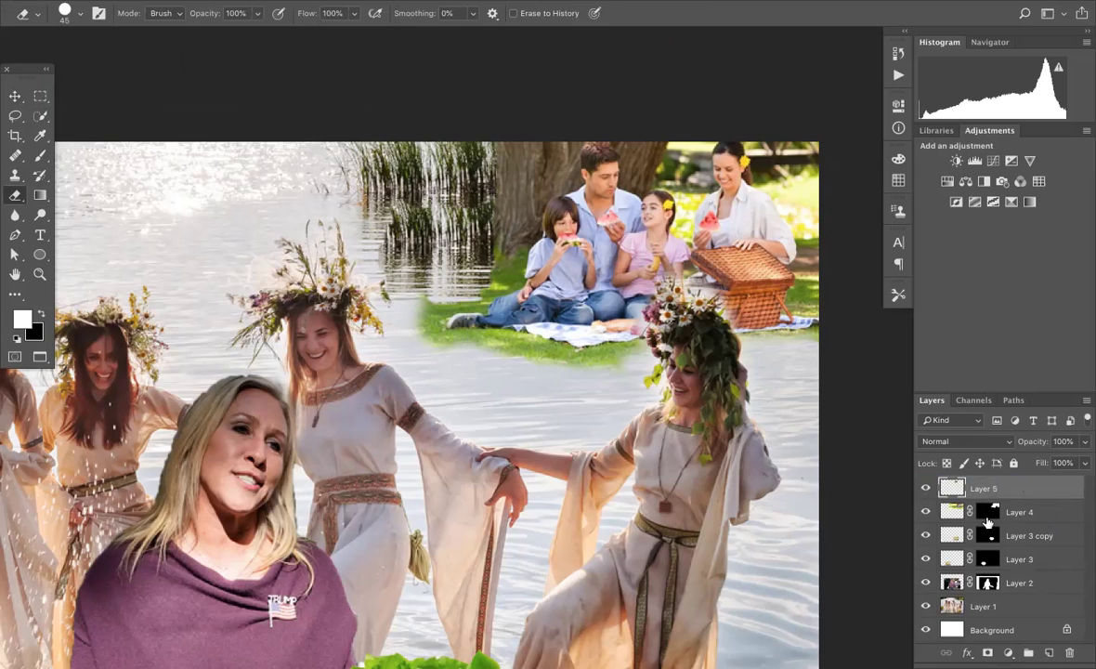
Trim the grass edge beyond the boy's outstretched foot on Layer 4's mask with the 45 px eraser, and ready a black brush.
left_click(988, 513)
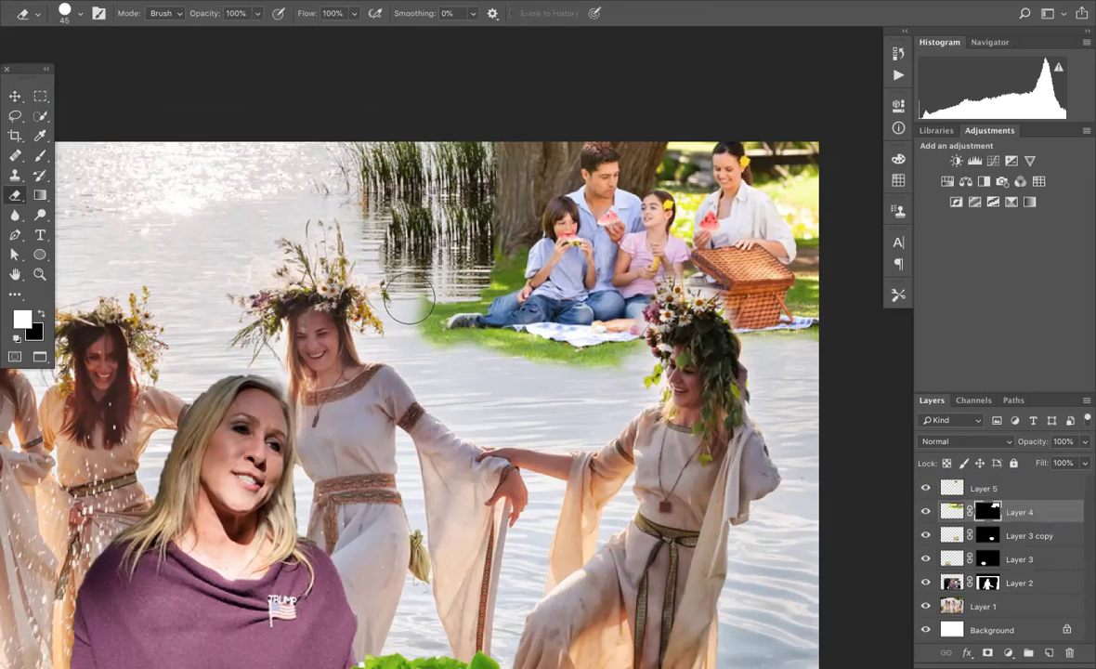
key("x")
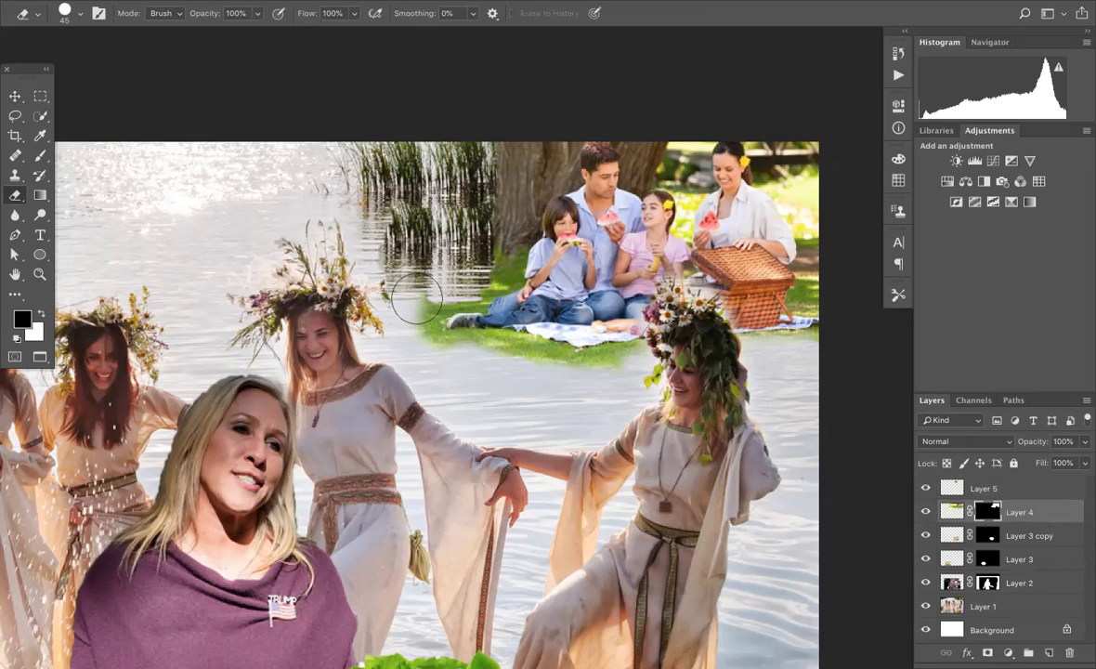
mouse_move(397, 295)
left_mouse_down()
mouse_move(416, 304)
mouse_move(403, 293)
mouse_move(407, 332)
left_mouse_up()
key("x")
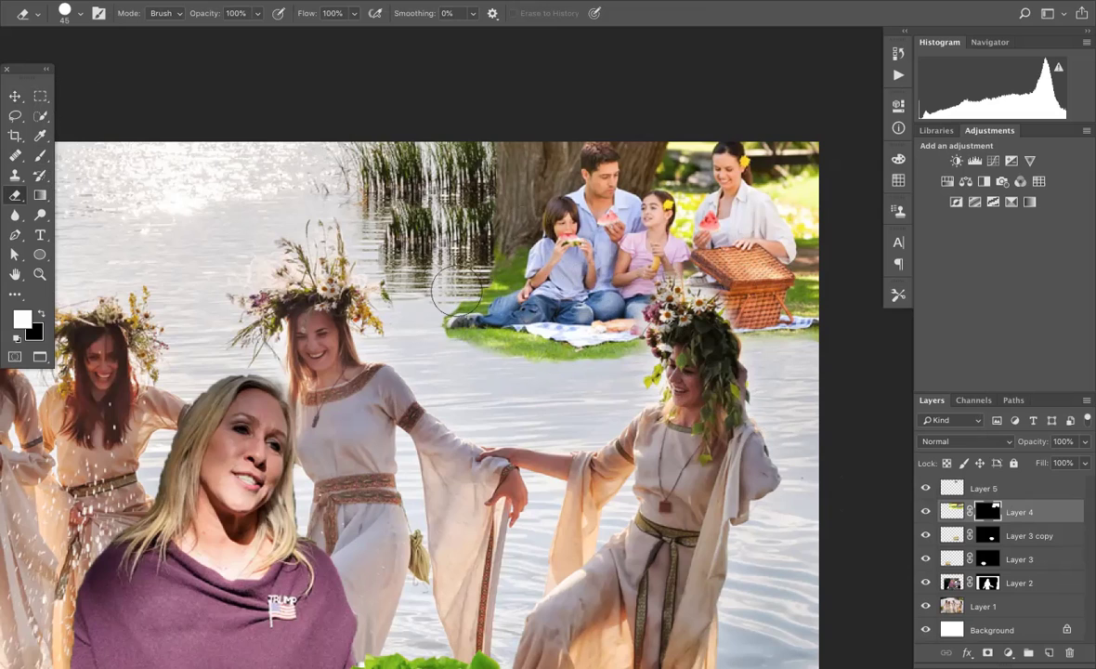
left_click(40, 155)
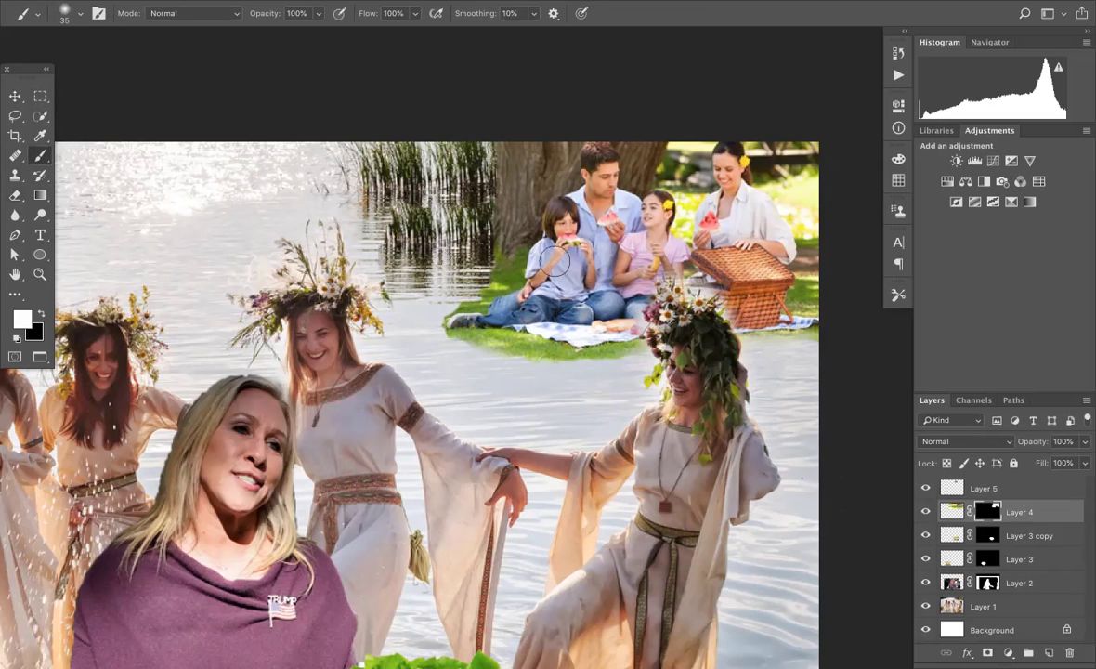
key("x")
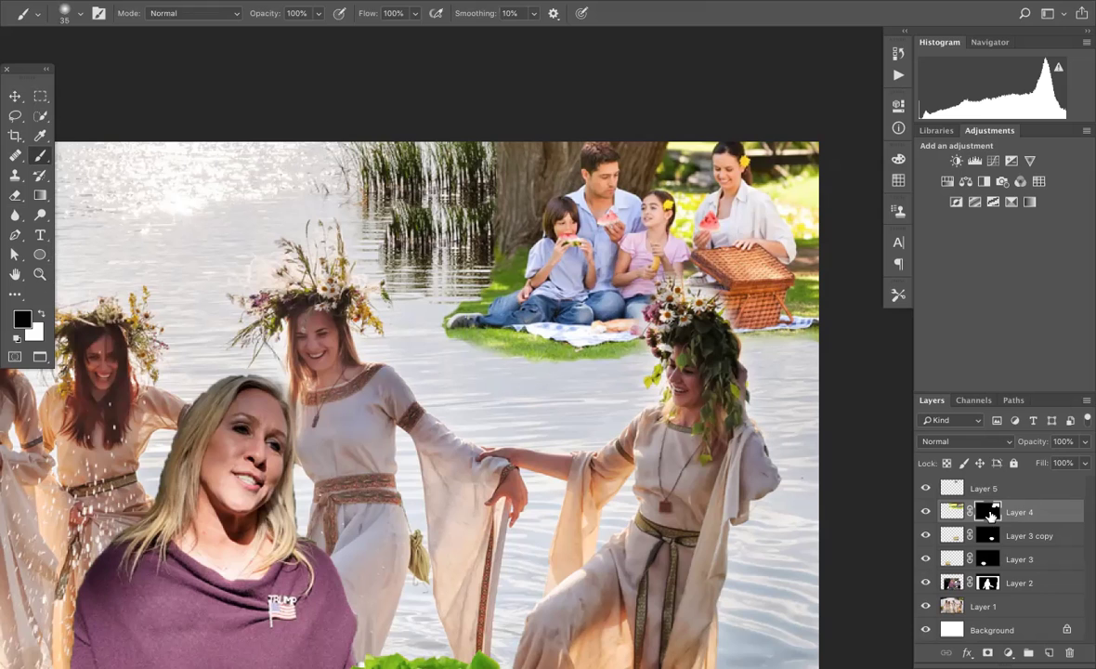
left_click(991, 513)
Switch to the document with the original photo of the woman in the purple sweater and close it.
key("ctrl+0")
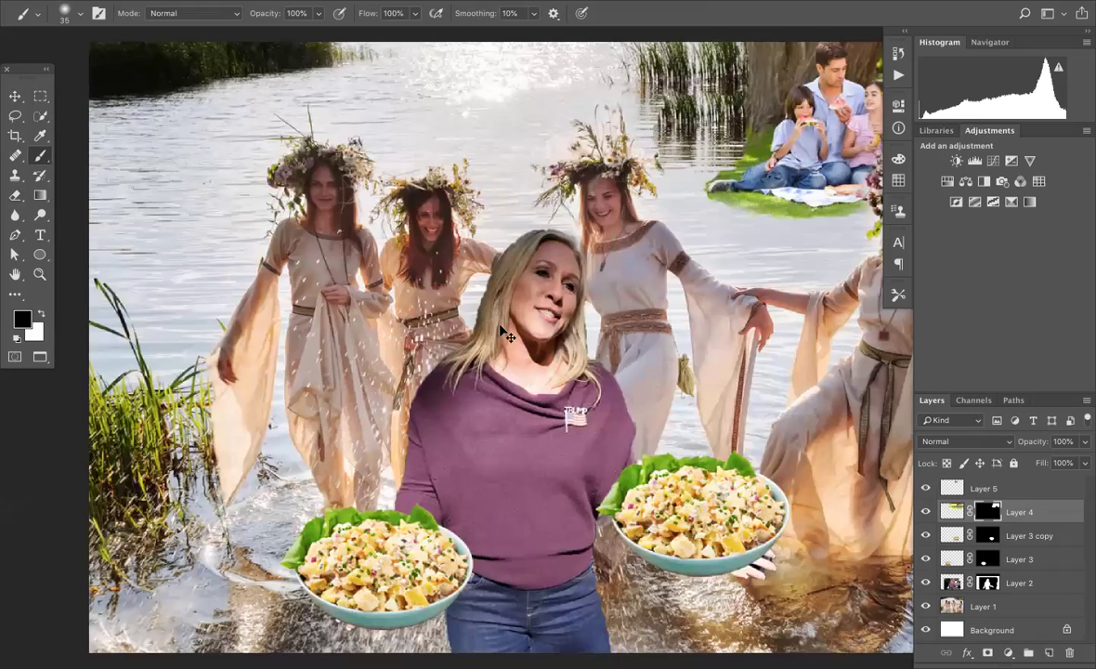
key("ctrl+minus")
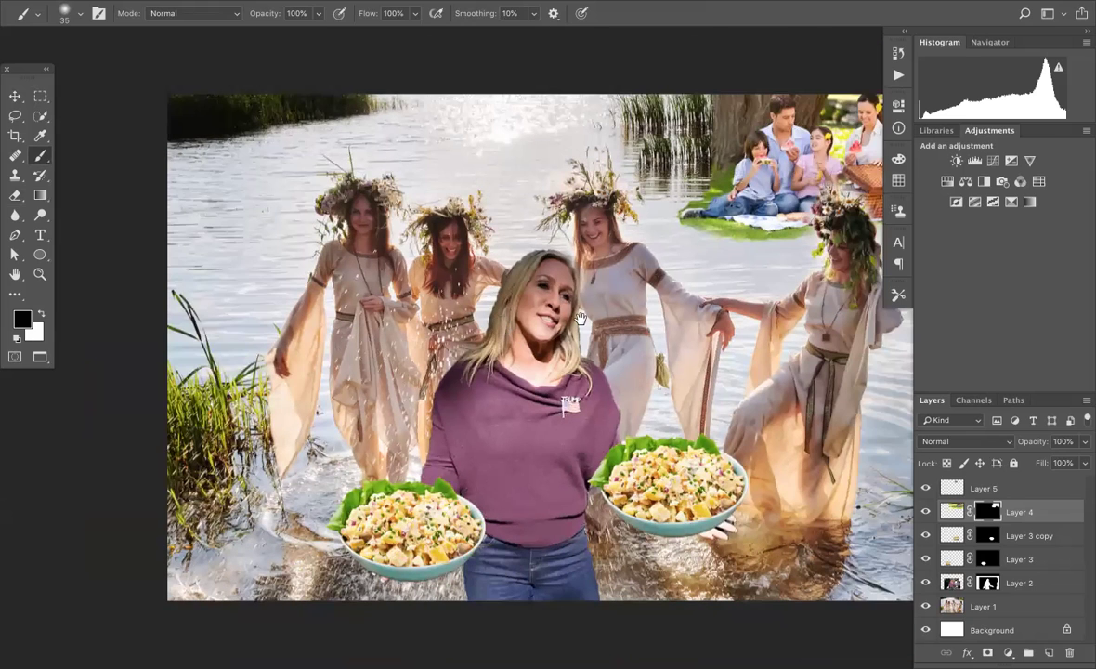
left_click_drag(642, 416, 510, 416)
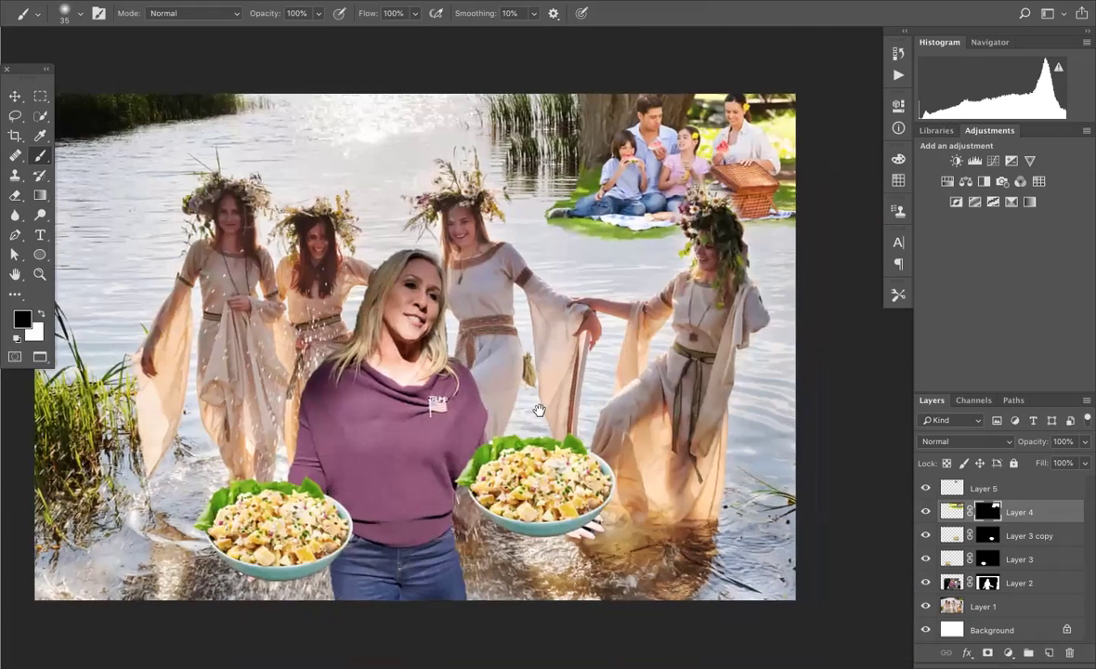
scroll(539, 410, "left", 3)
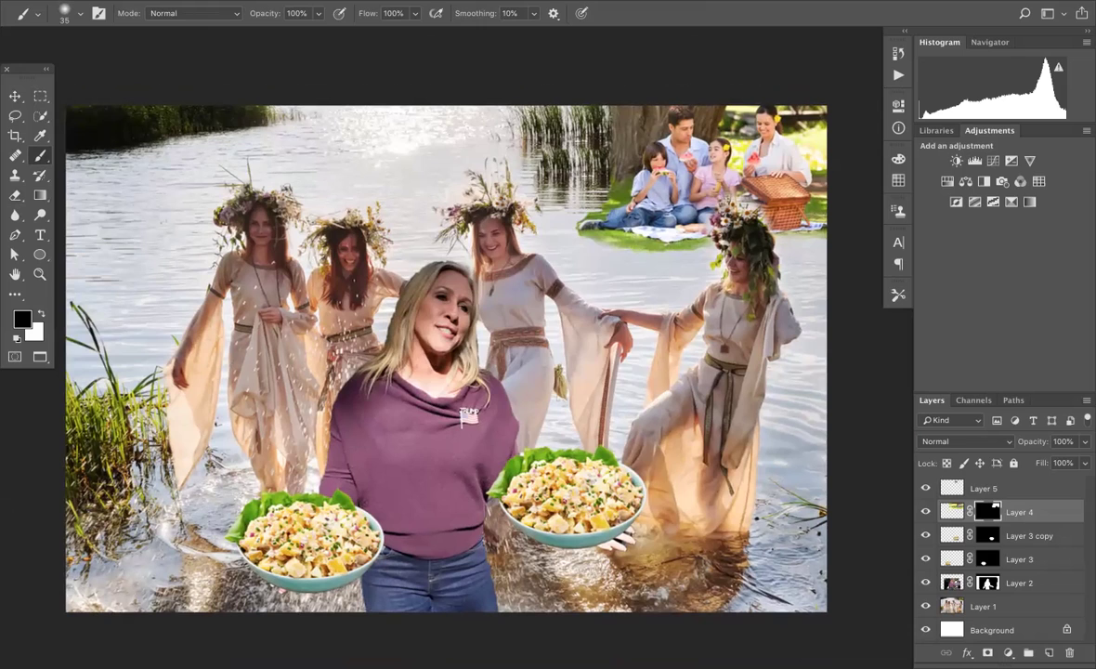
left_click(442, 1)
mouse_move(482, 1)
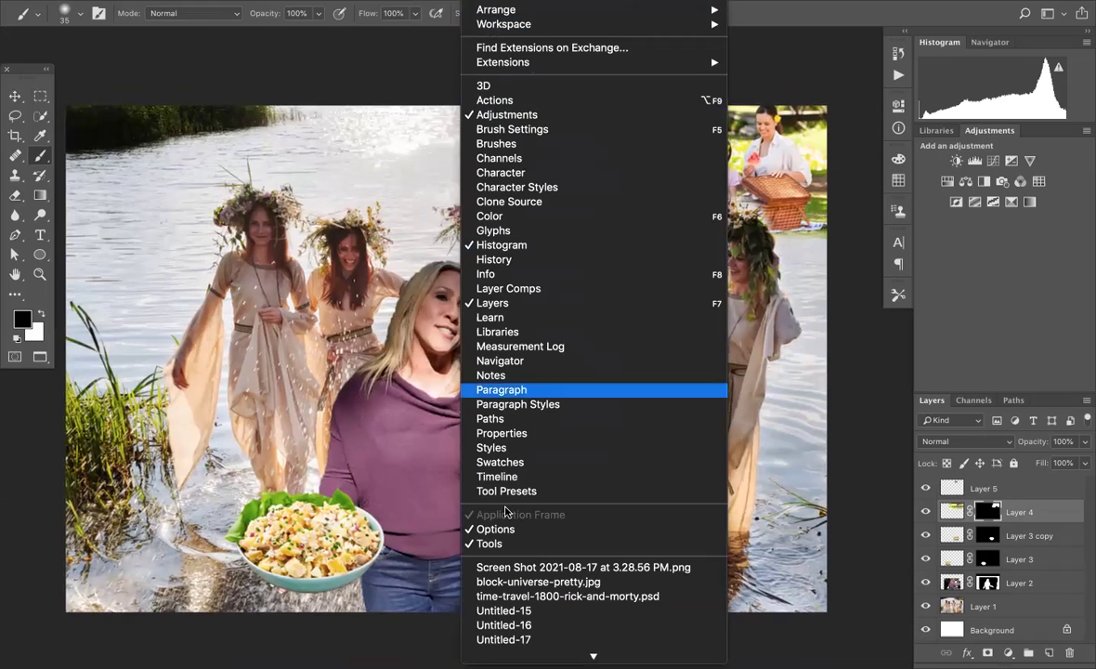
mouse_move(507, 654)
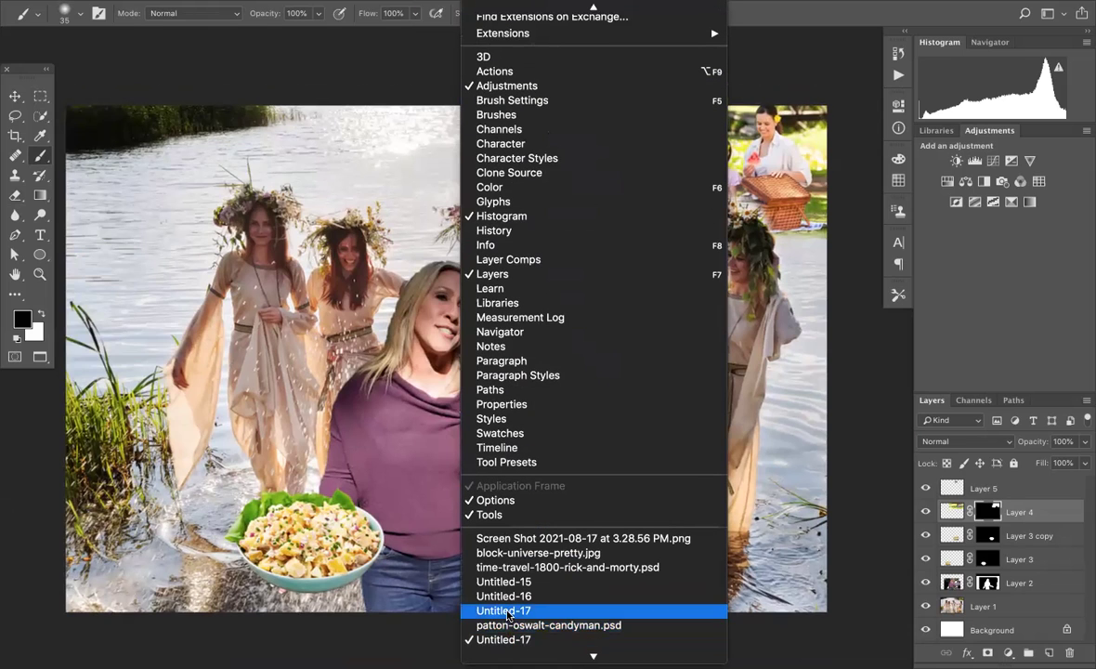
left_click(504, 610)
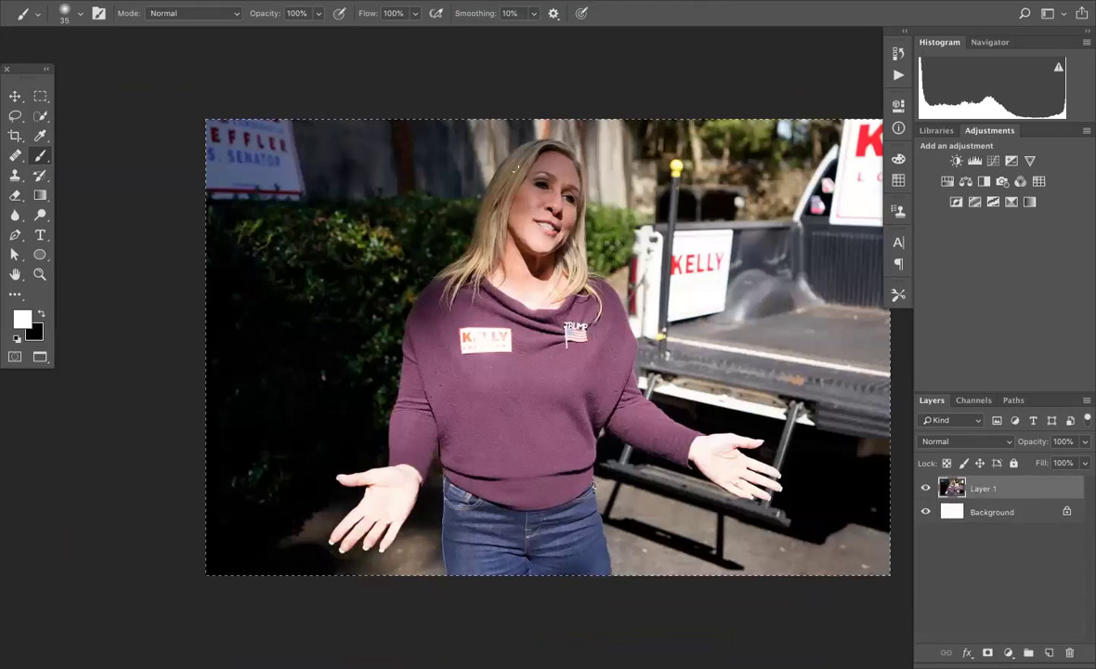
key("super+w")
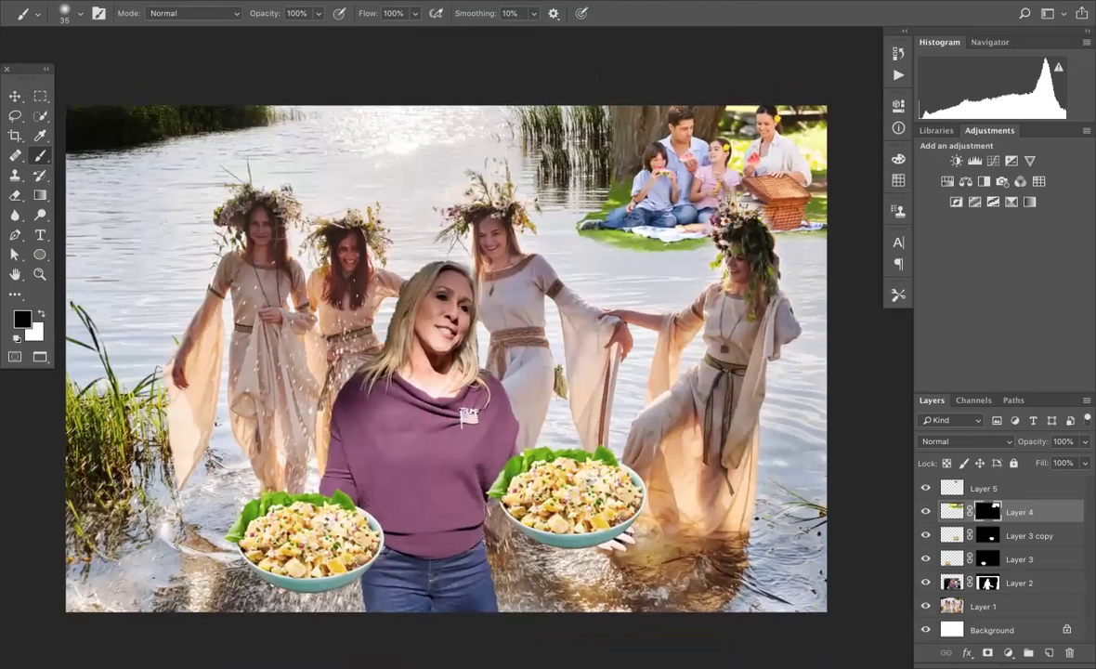
Copy the entire deer-mask figure photo from its Untitled-18 document and paste it into the lake composite as a new layer above Layer 4.
left_click(488, 1)
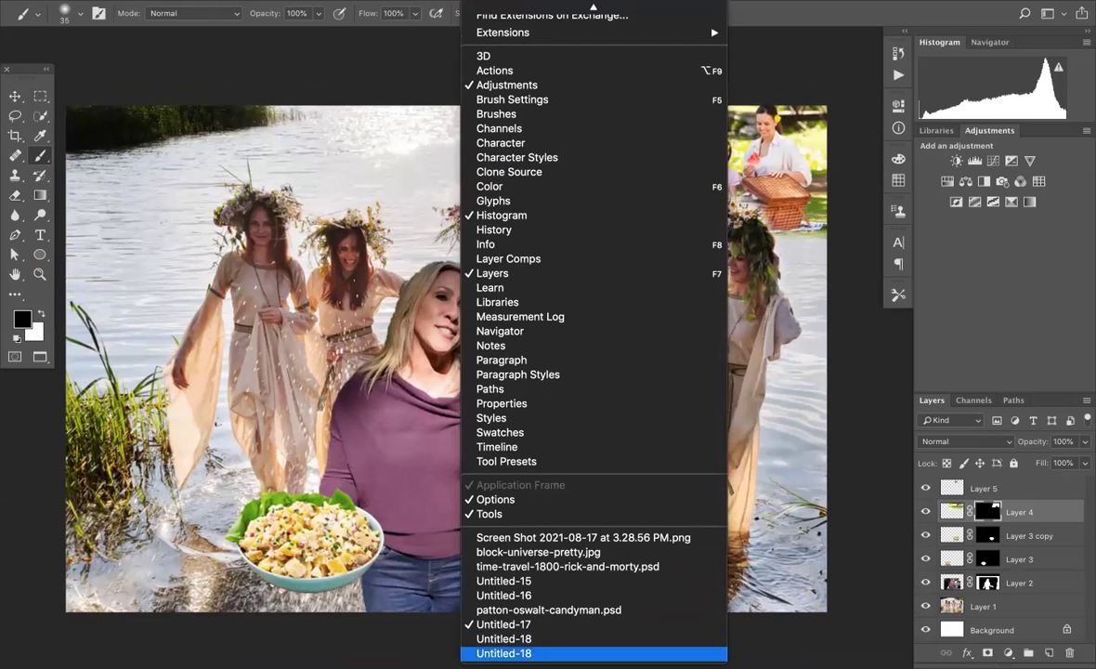
left_click(542, 641)
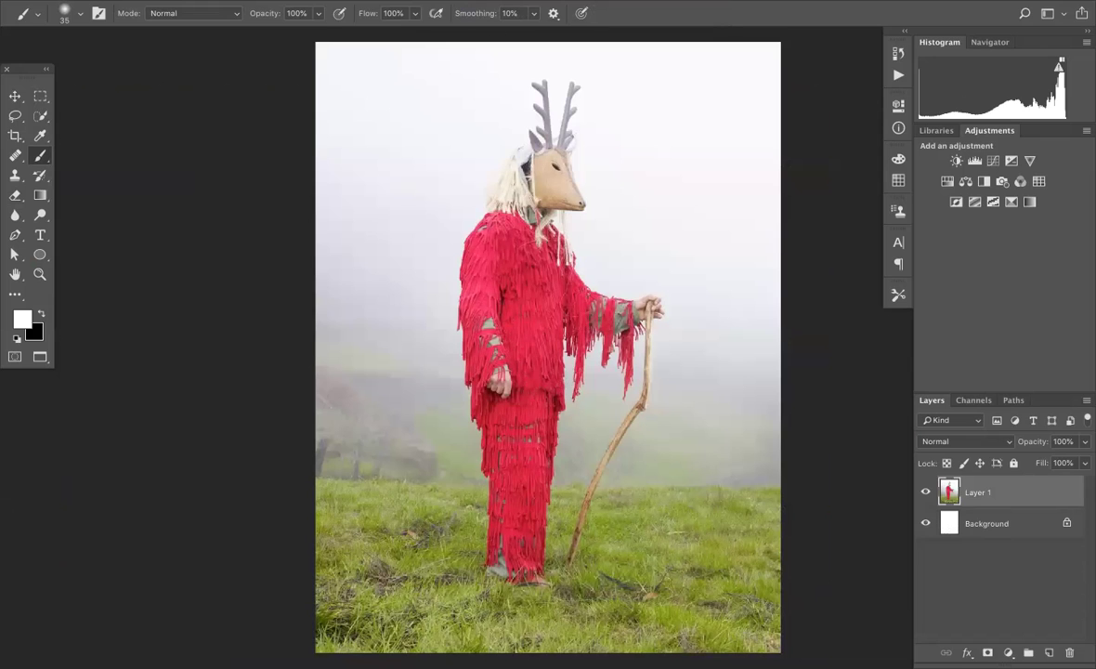
left_click(492, 2)
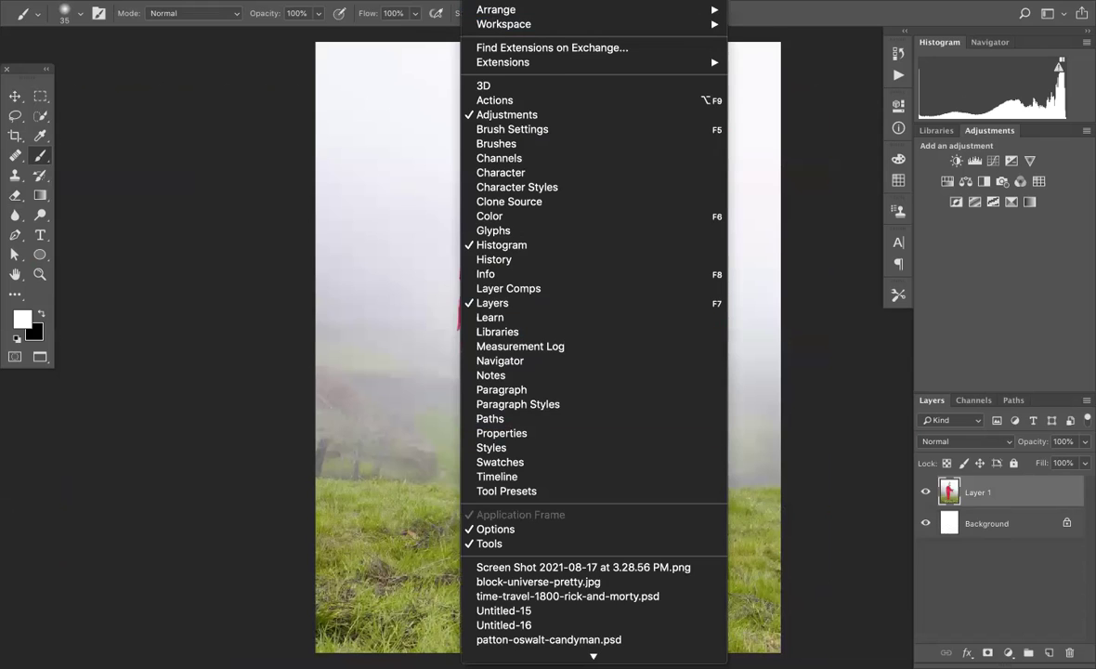
left_click(491, 2)
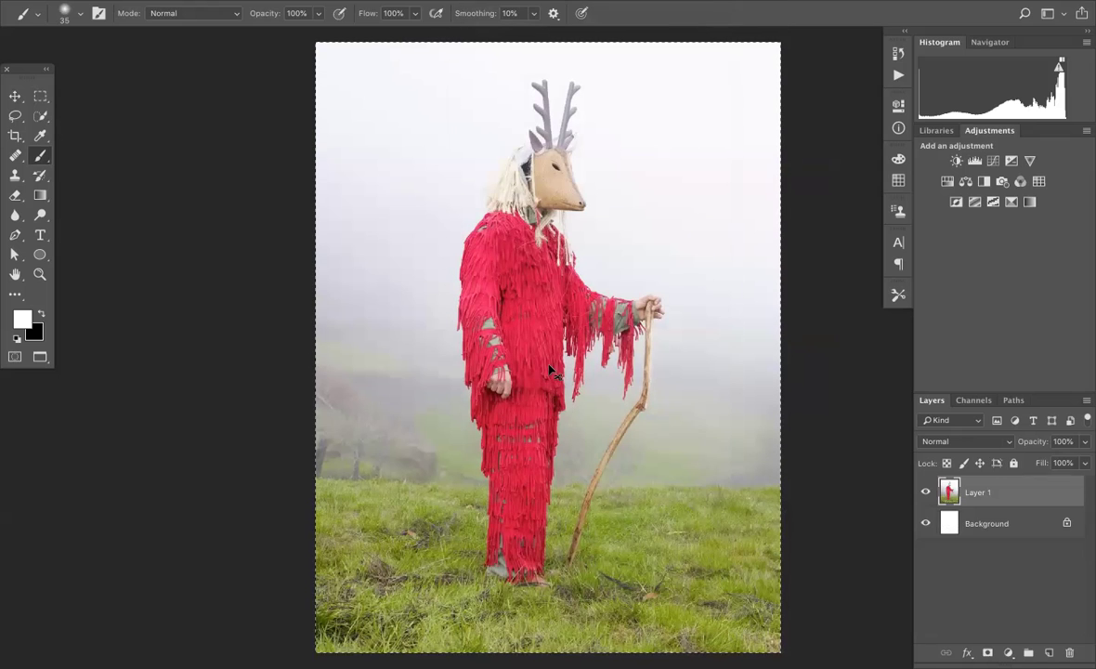
key("v")
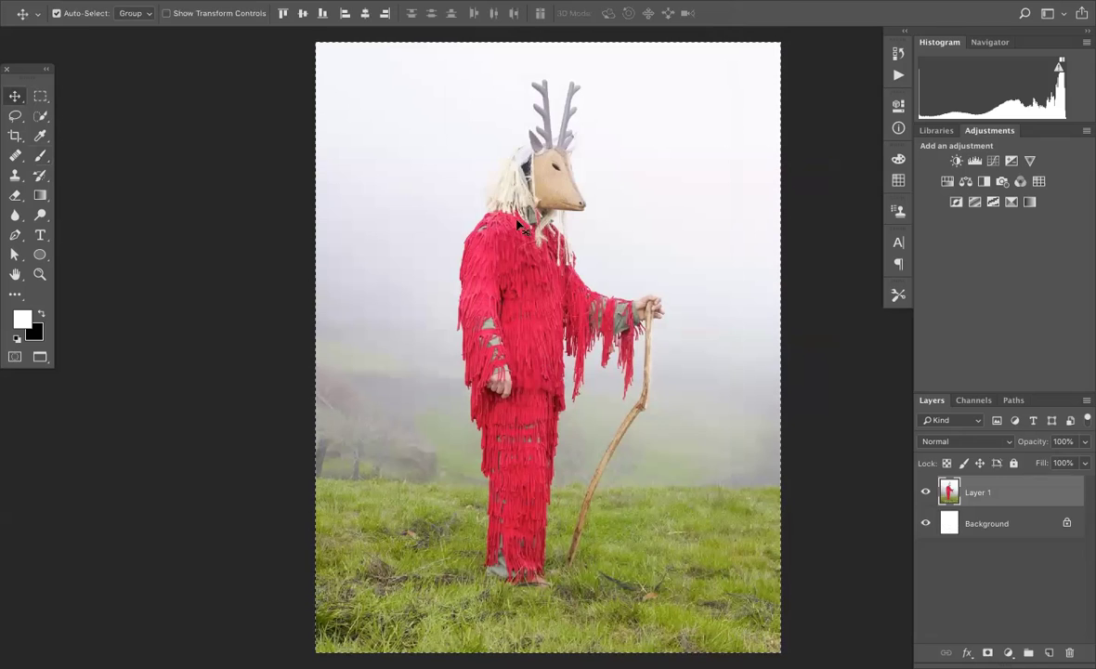
left_click(481, 1)
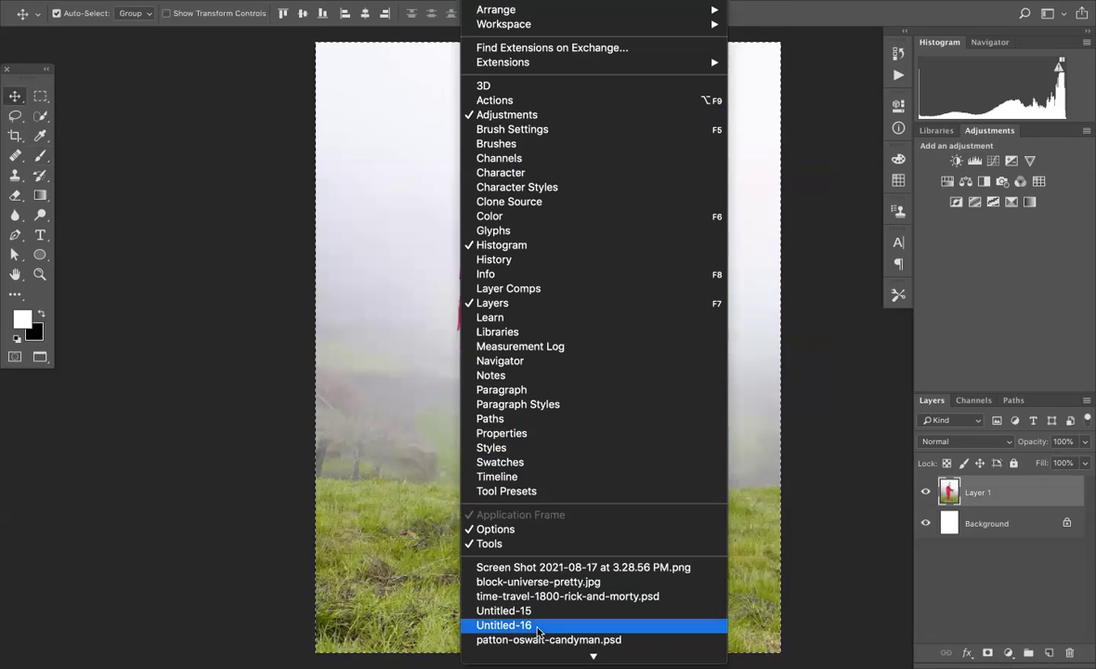
mouse_move(546, 657)
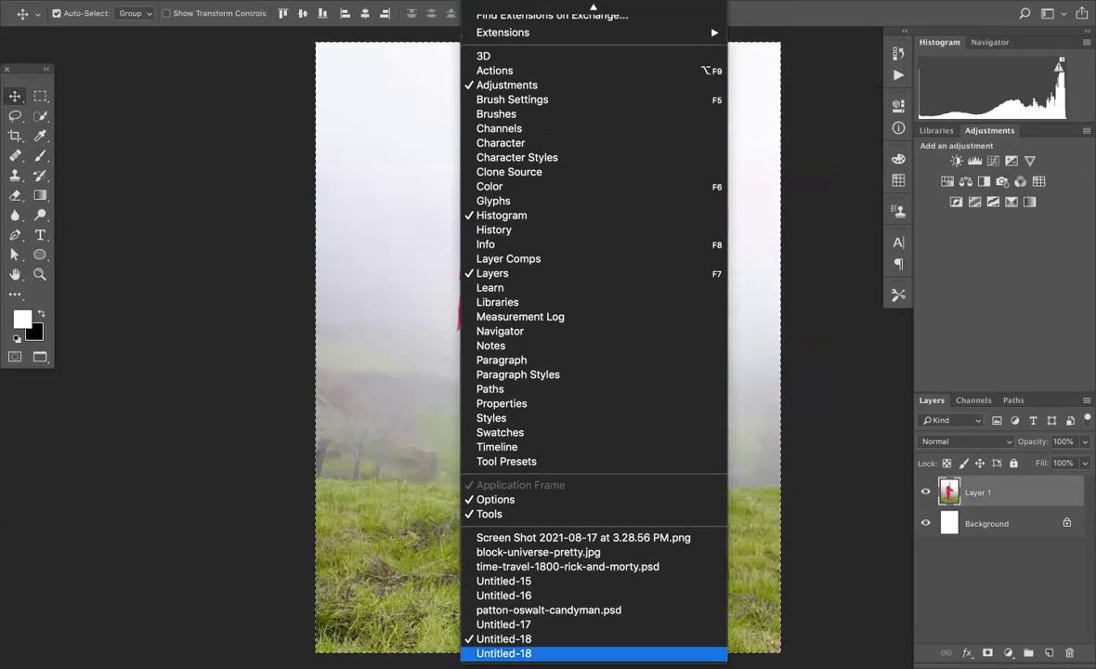
left_click(544, 629)
key("ctrl+v")
key("x")
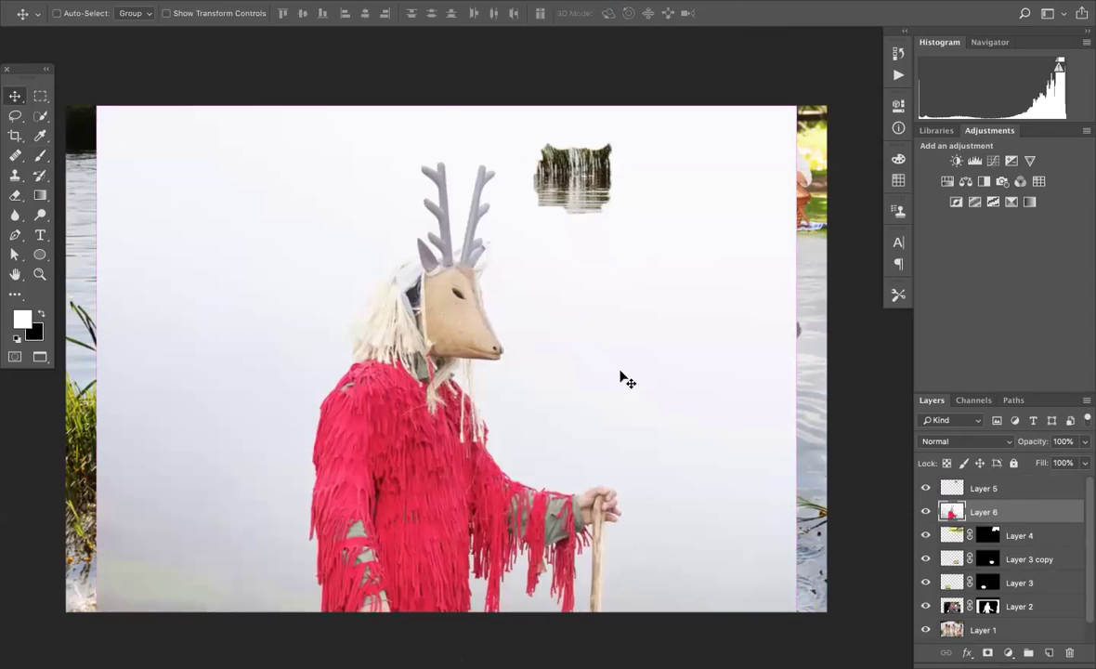
Scale the deer-mask photo to 55.22%, place it over the left half of the lake scene and apply the transformation.
key("ctrl+t")
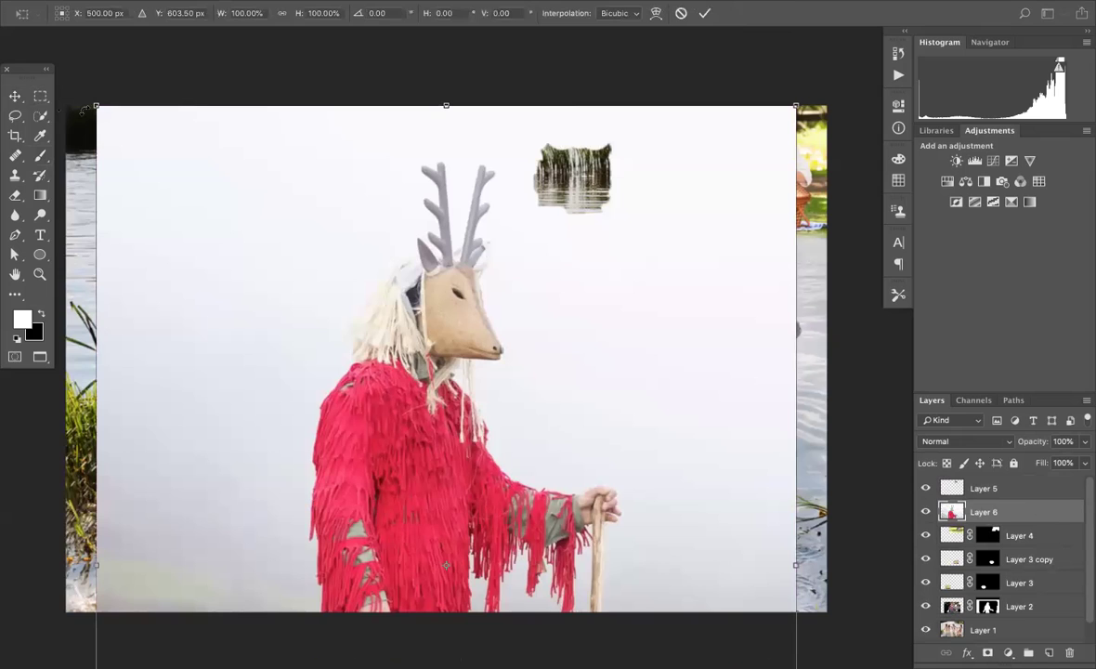
left_click_drag(185, 178, 518, 531)
right_click(520, 530)
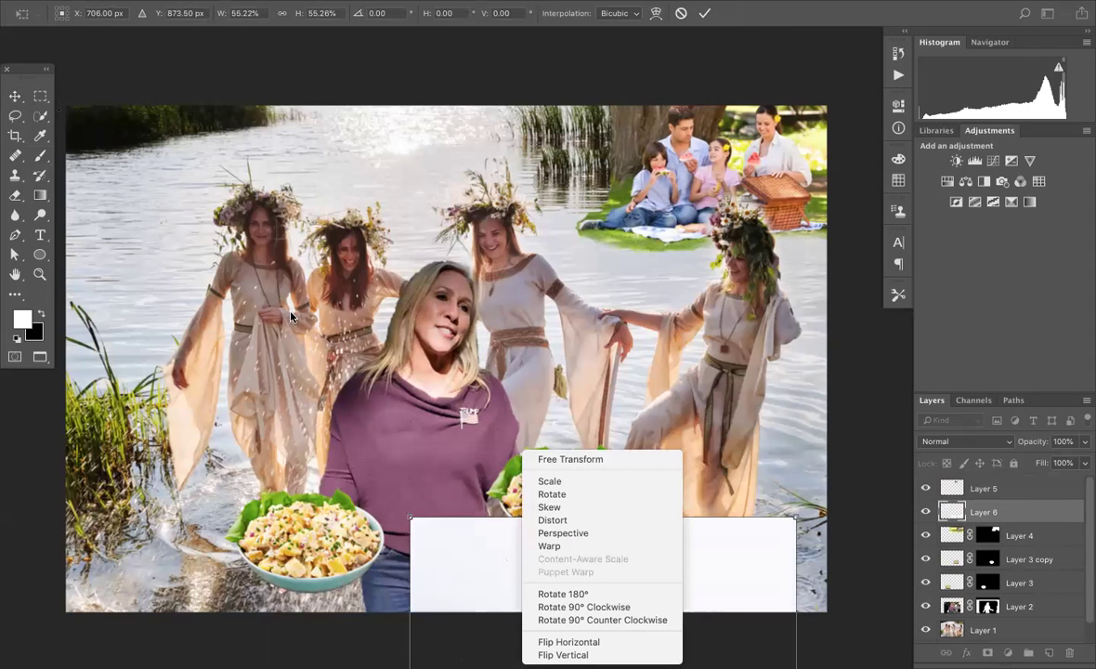
left_click(305, 276)
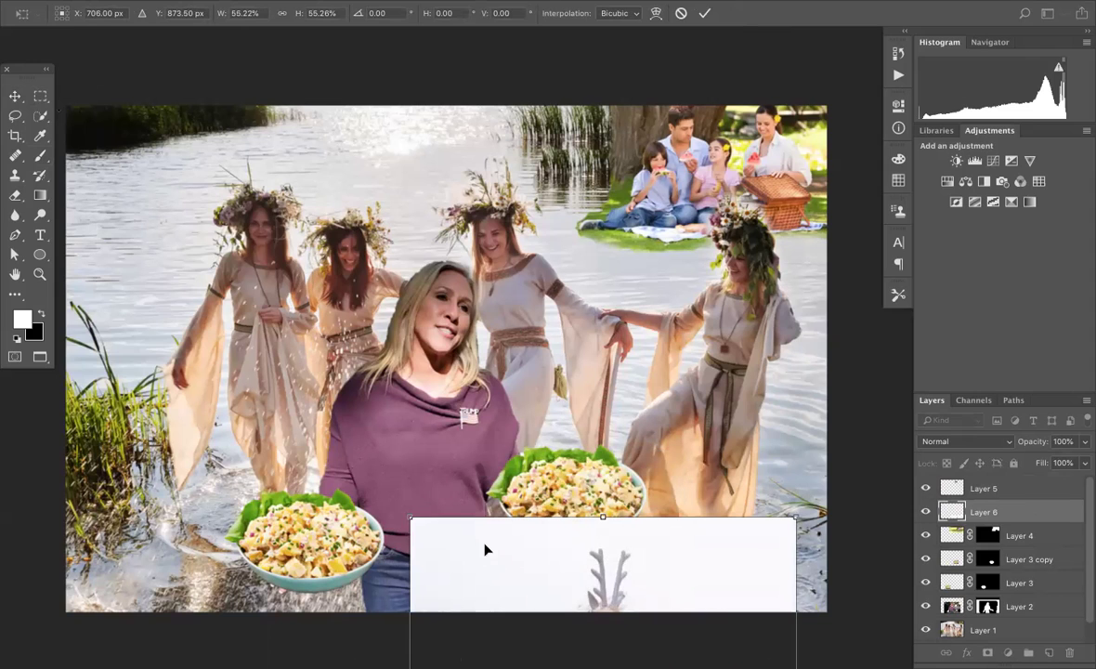
left_click_drag(478, 550, 193, 142)
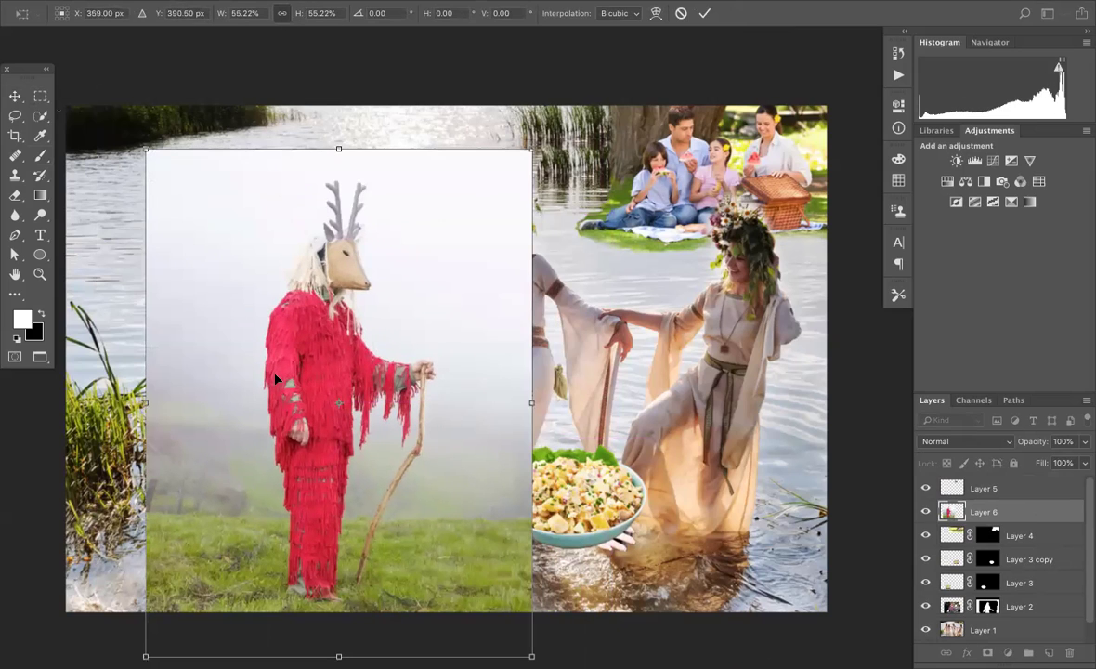
left_click(241, 14)
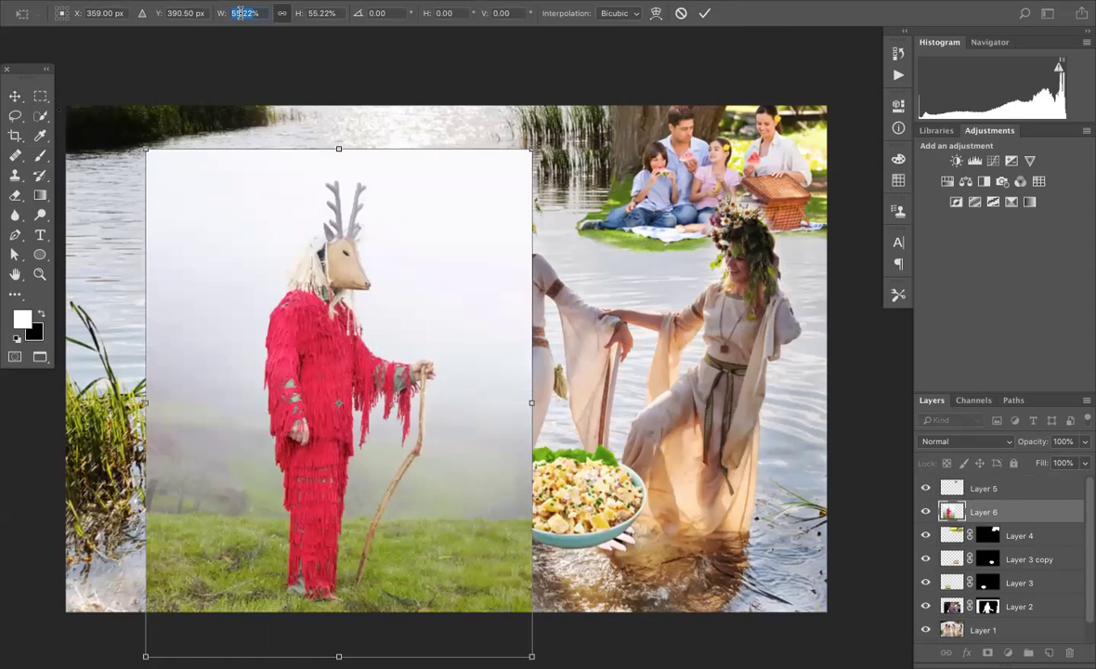
left_click(42, 117)
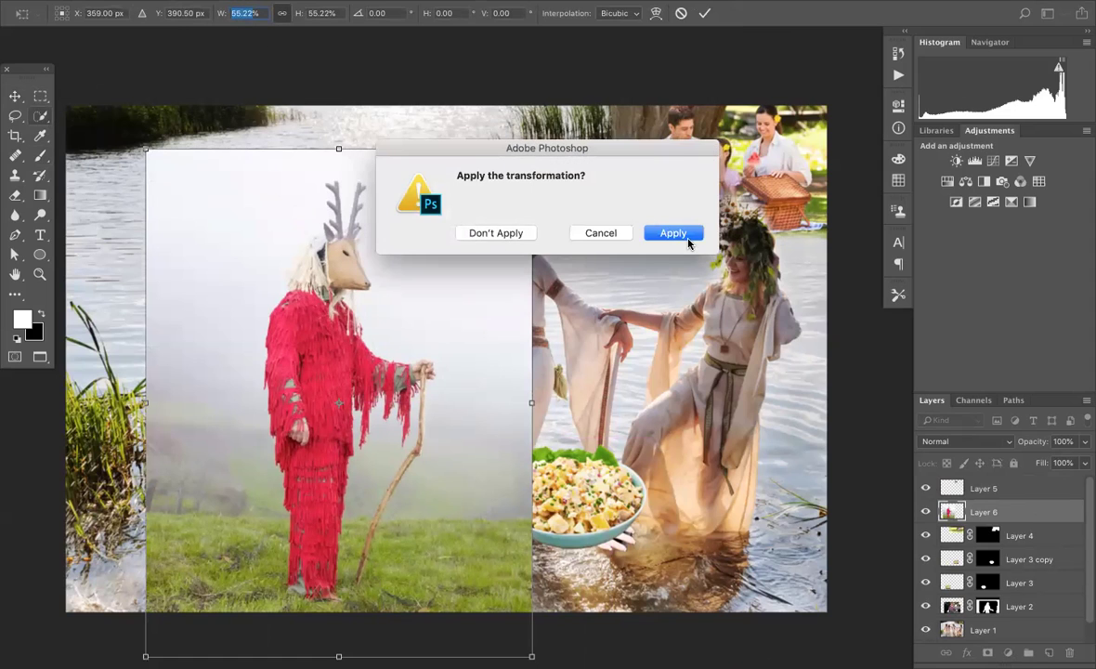
left_click(681, 234)
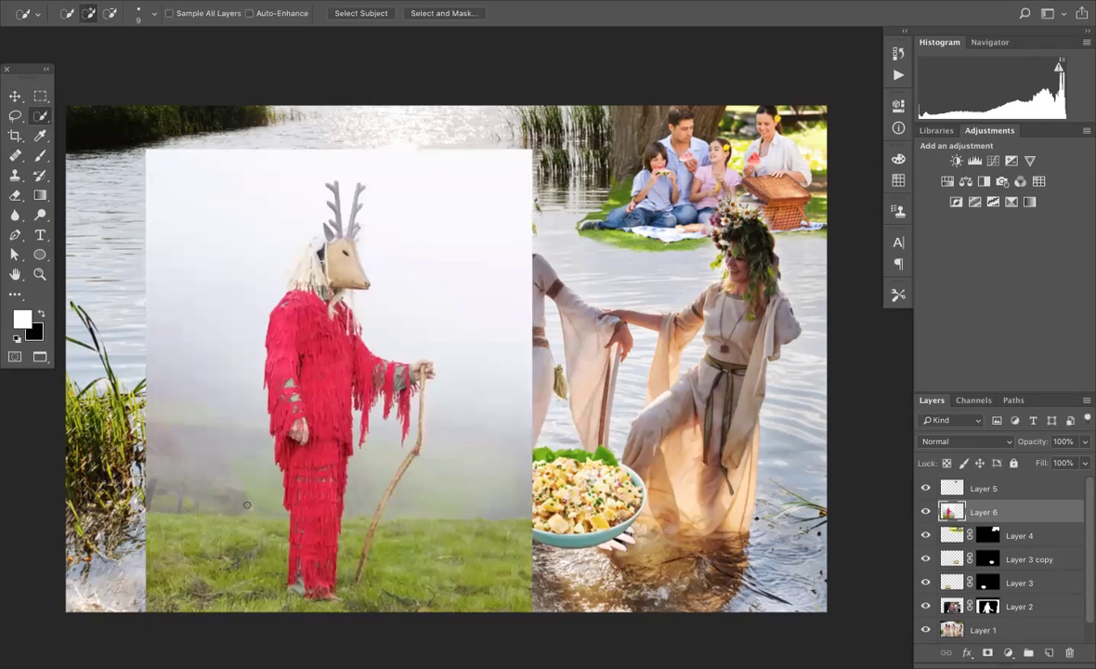
Make a quick selection of the red deer-mask figure on Layer 6, including the walking stick.
mouse_move(226, 398)
left_mouse_down()
mouse_move(206, 313)
mouse_move(218, 254)
mouse_move(242, 209)
mouse_move(276, 203)
left_mouse_up()
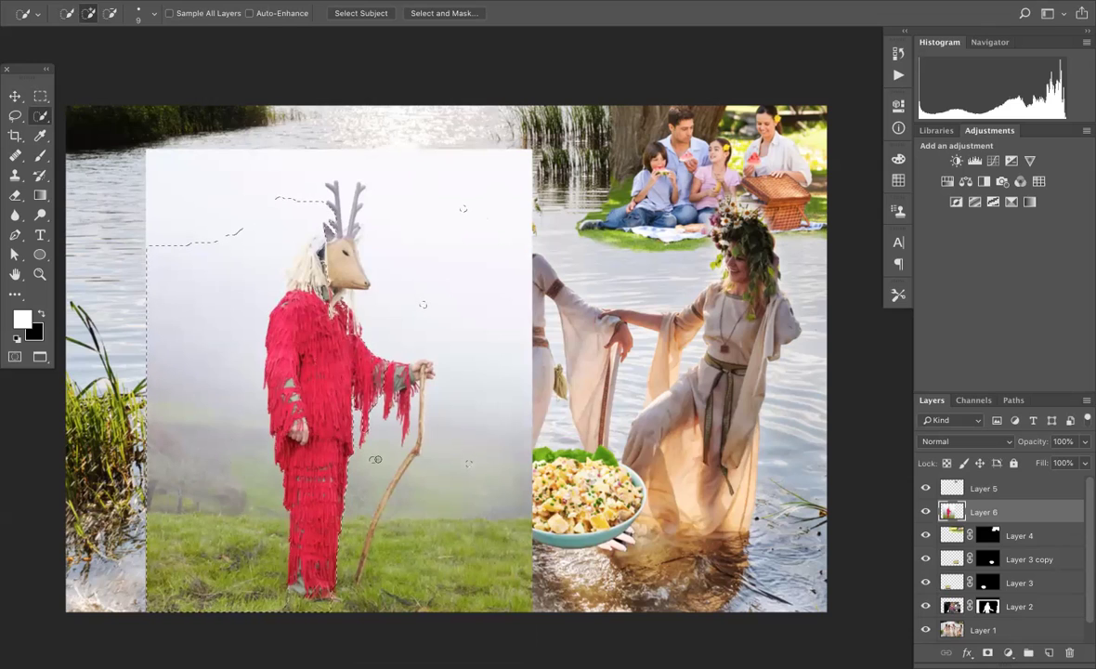
key("alt")
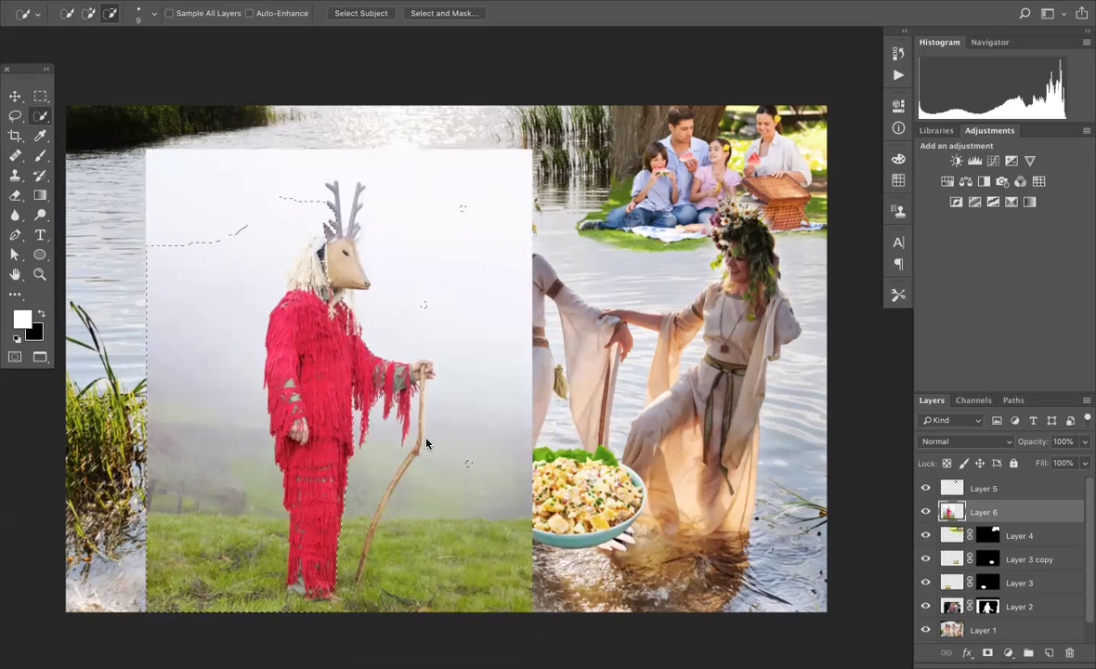
key("alt")
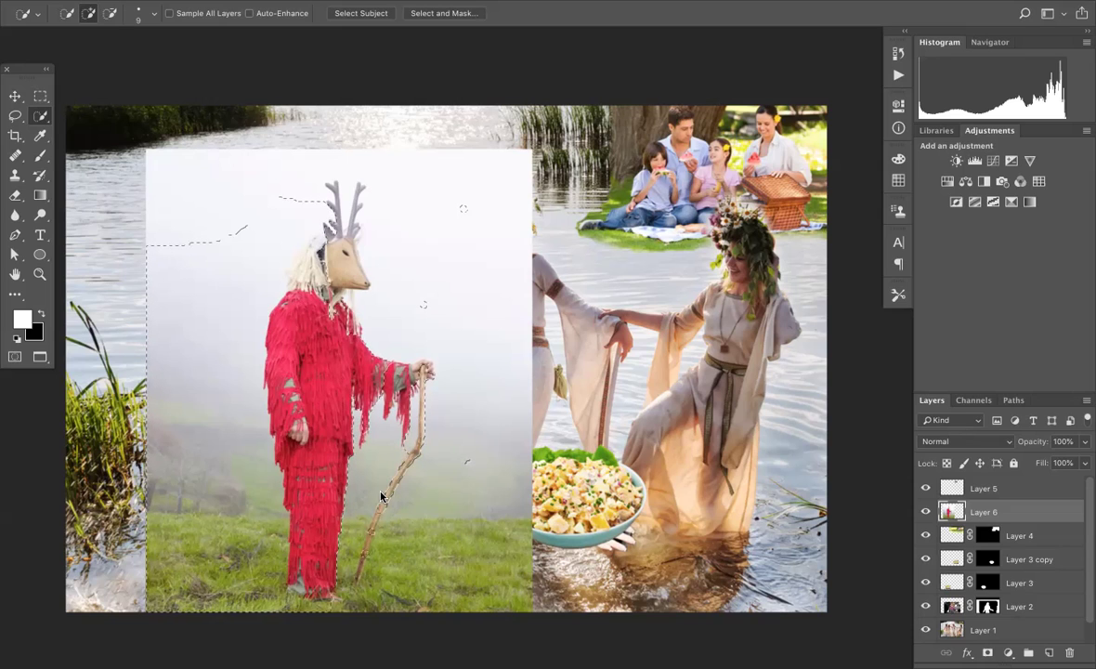
key("alt")
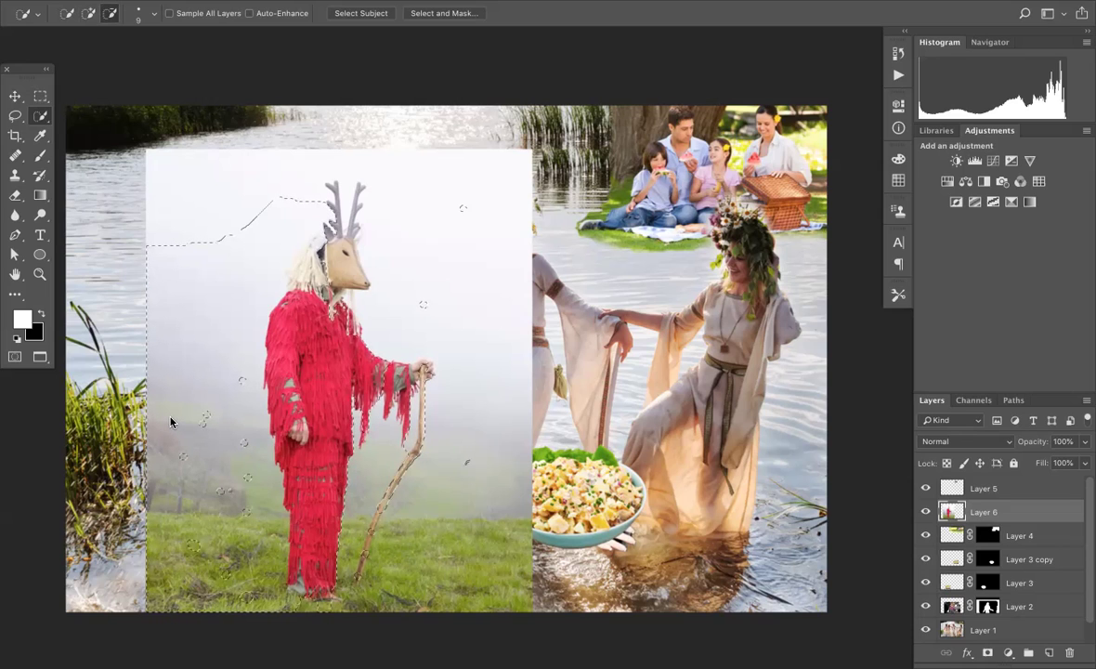
Subtract the grass and misty hillside beside the figure's legs from the selection, try a layer mask on Layer 6 and undo it.
left_click_drag(170, 422, 166, 536)
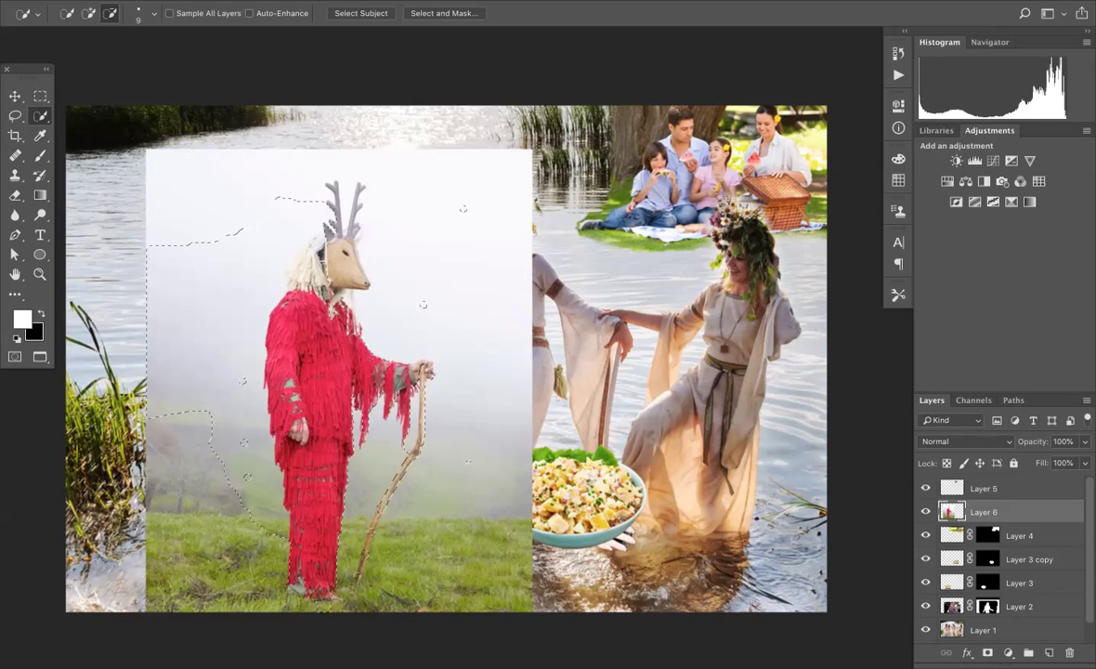
left_click(261, 429)
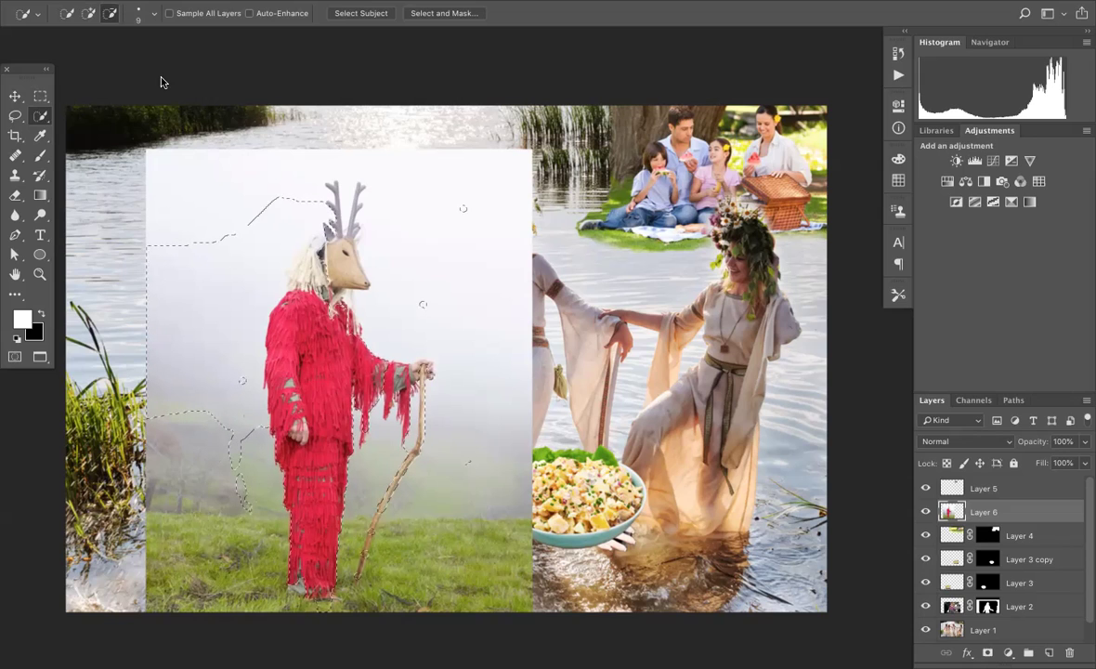
left_click(109, 13)
left_click(171, 396, "alt")
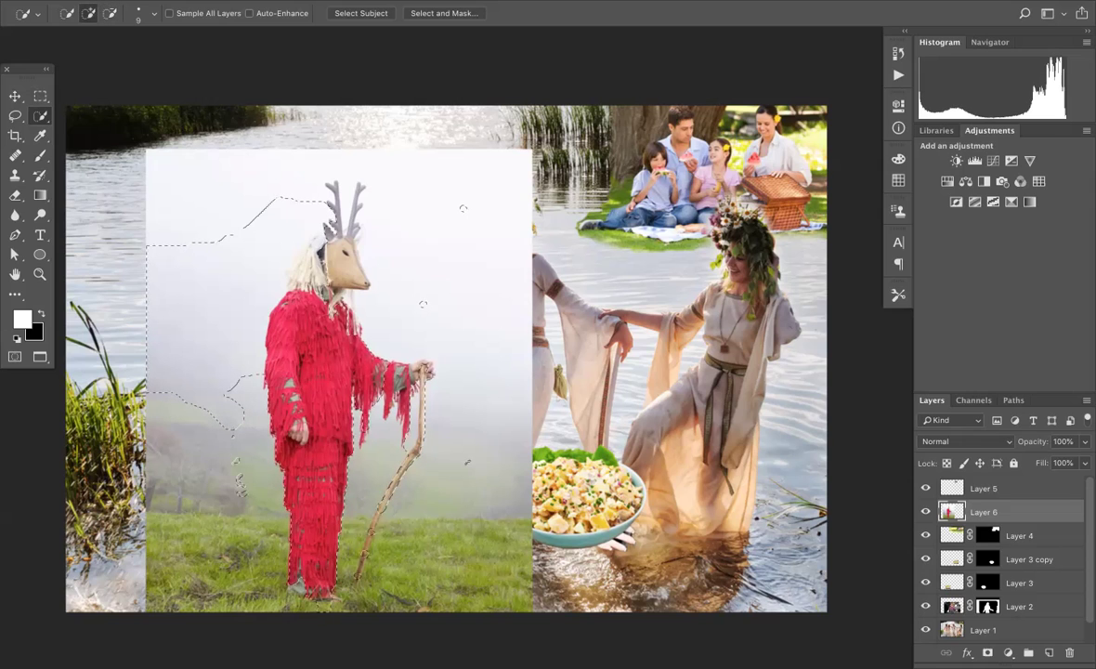
left_click(988, 653)
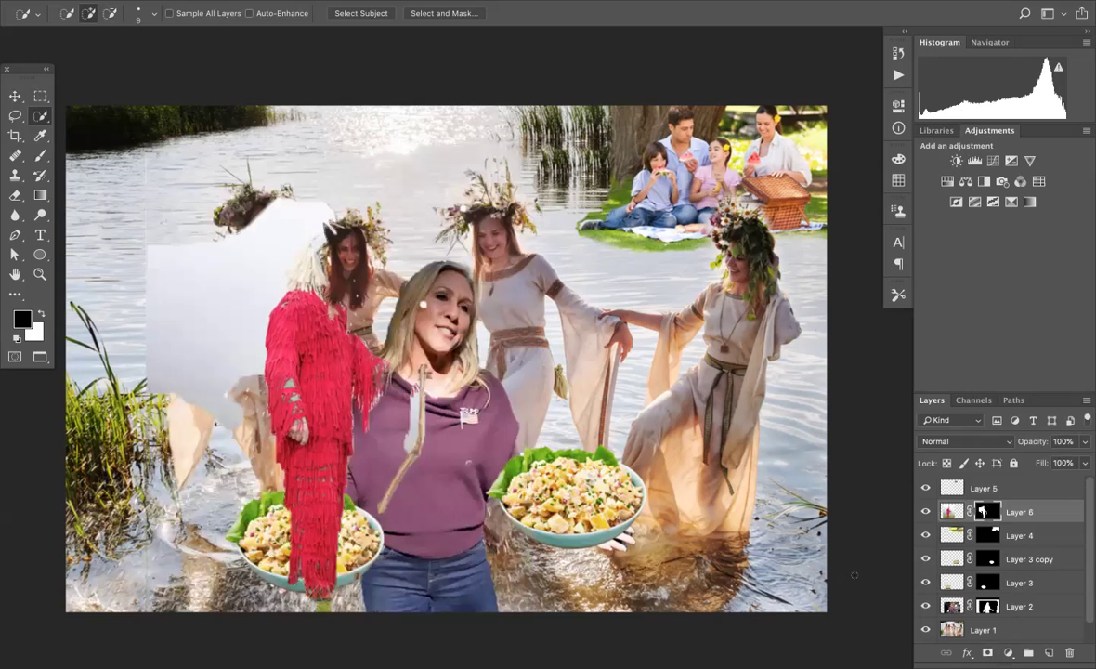
key("ctrl+z")
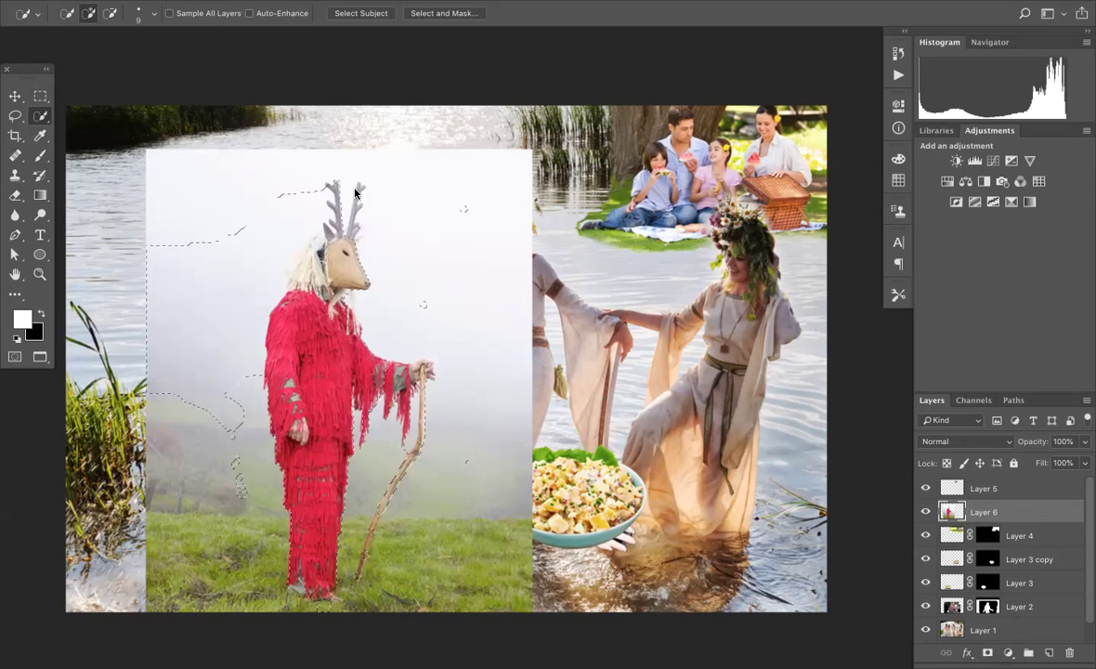
Extend the selection over the antlers, remove leftover hillside patches beside the figure, and mask Layer 6 with the selection.
left_click(363, 189)
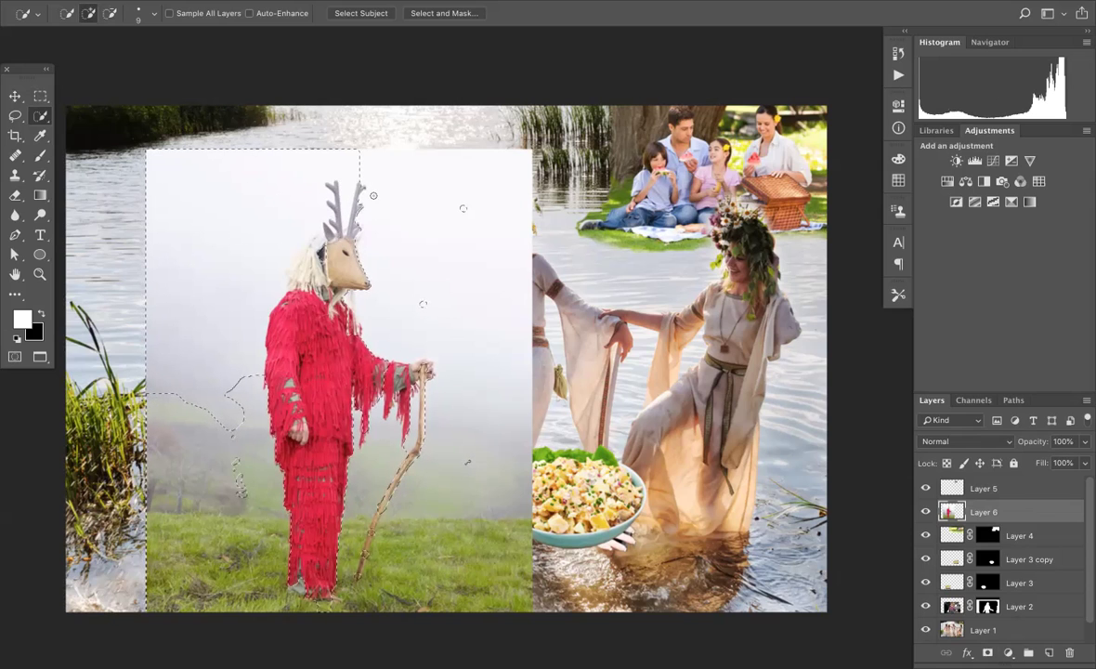
key("alt")
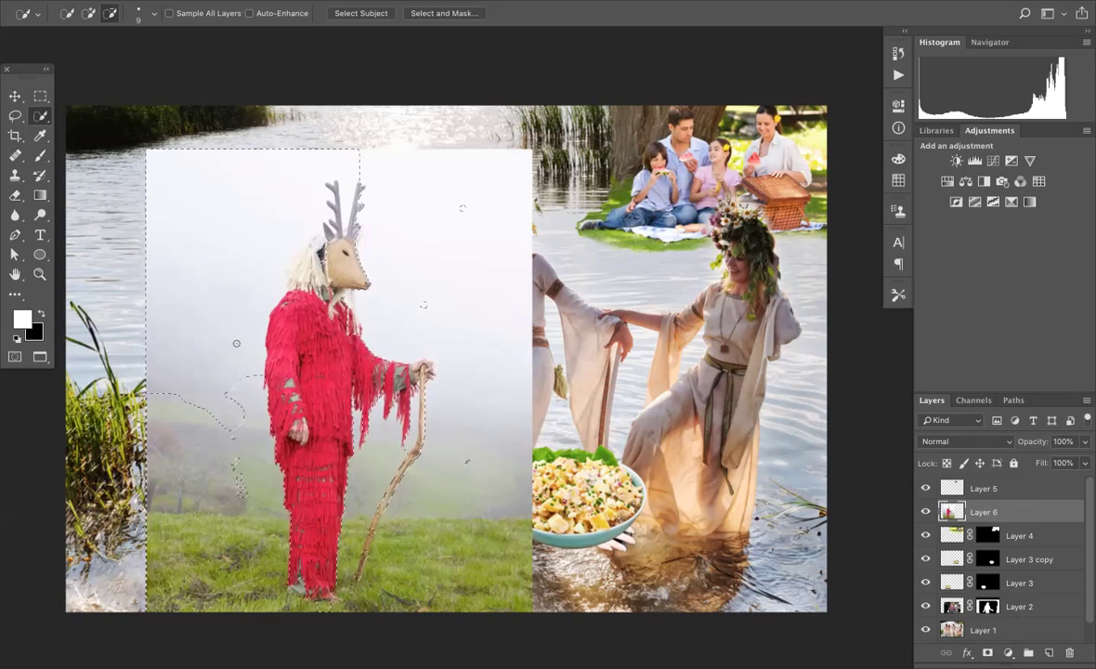
left_click(213, 403)
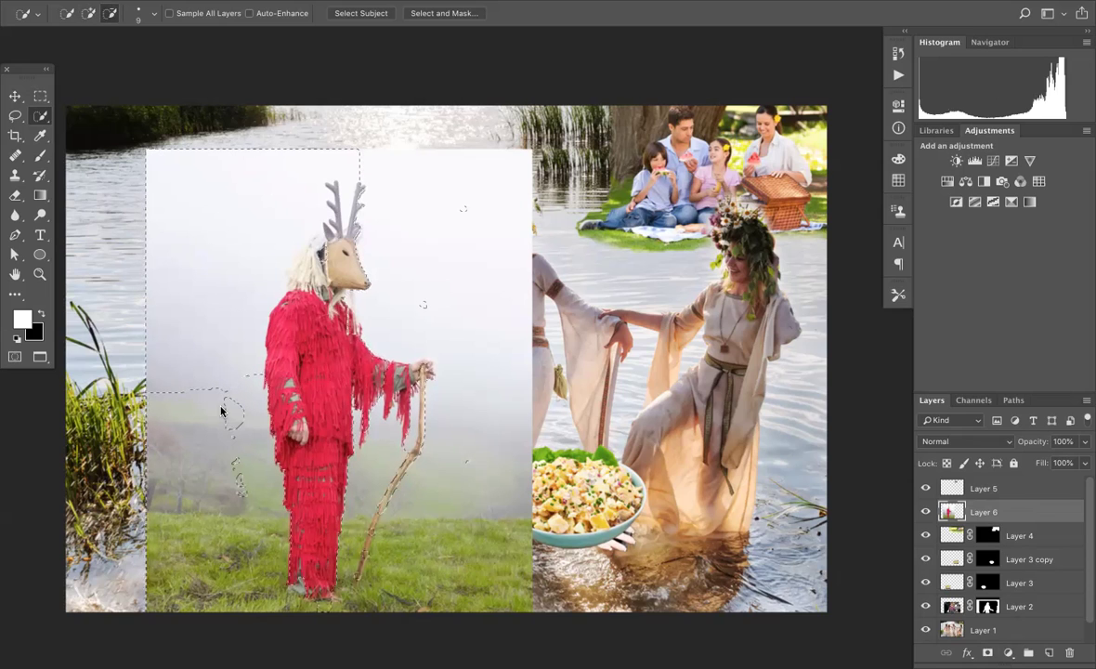
left_click_drag(228, 407, 233, 416)
left_click_drag(235, 461, 241, 478)
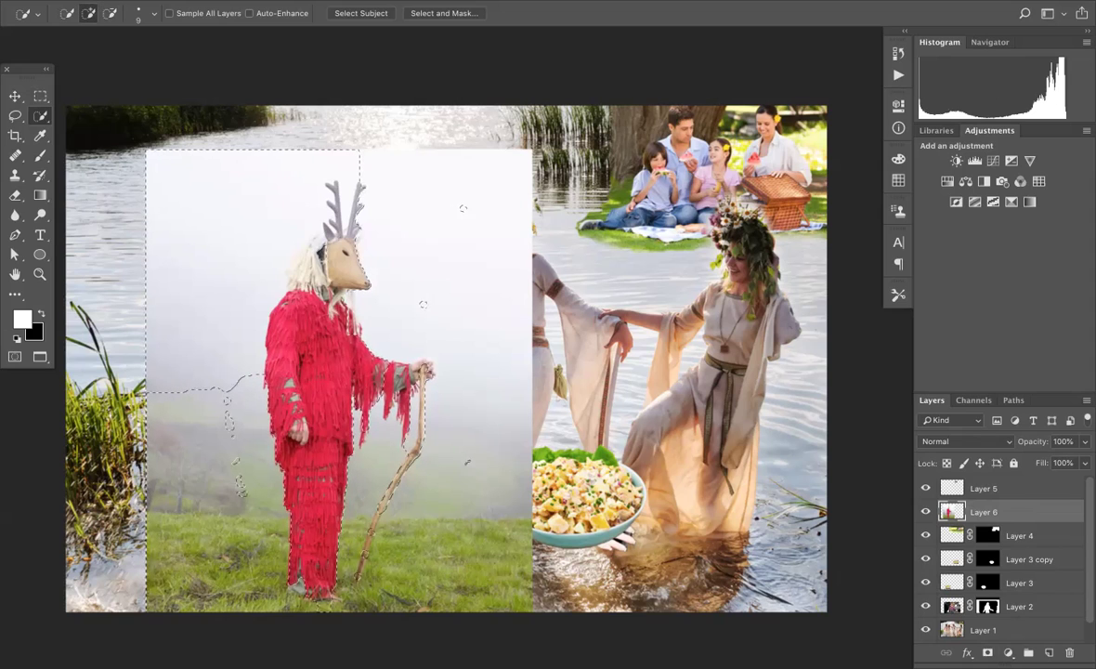
left_click(988, 653)
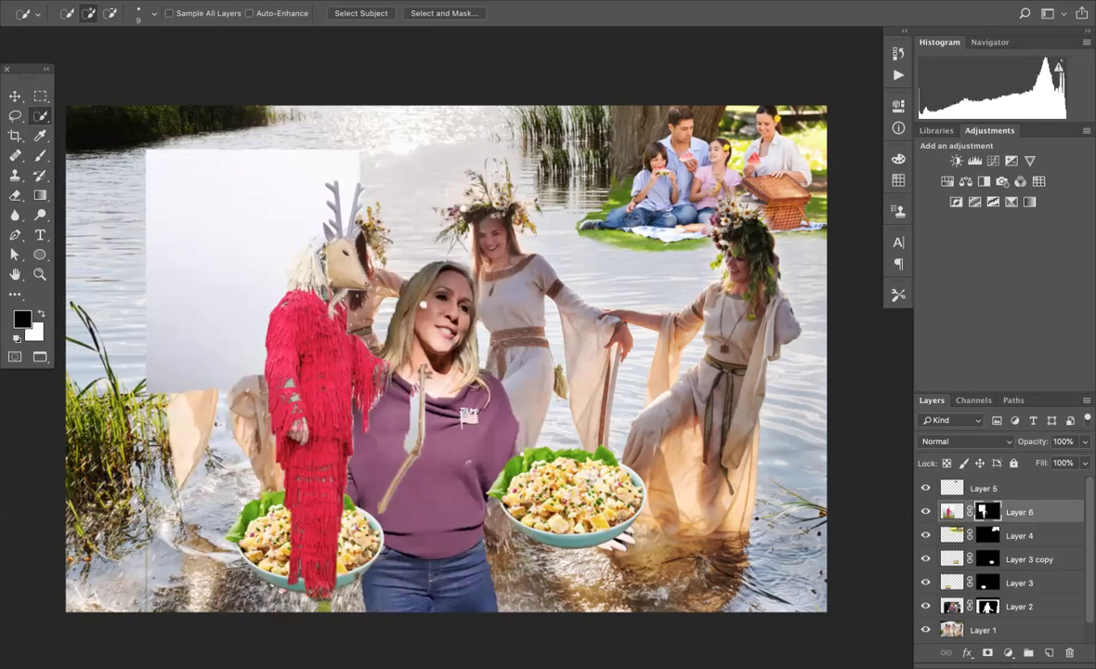
Move the masked deer-mask figure up to the far left edge of the lake scene, and undo the last nudge.
left_click(14, 96)
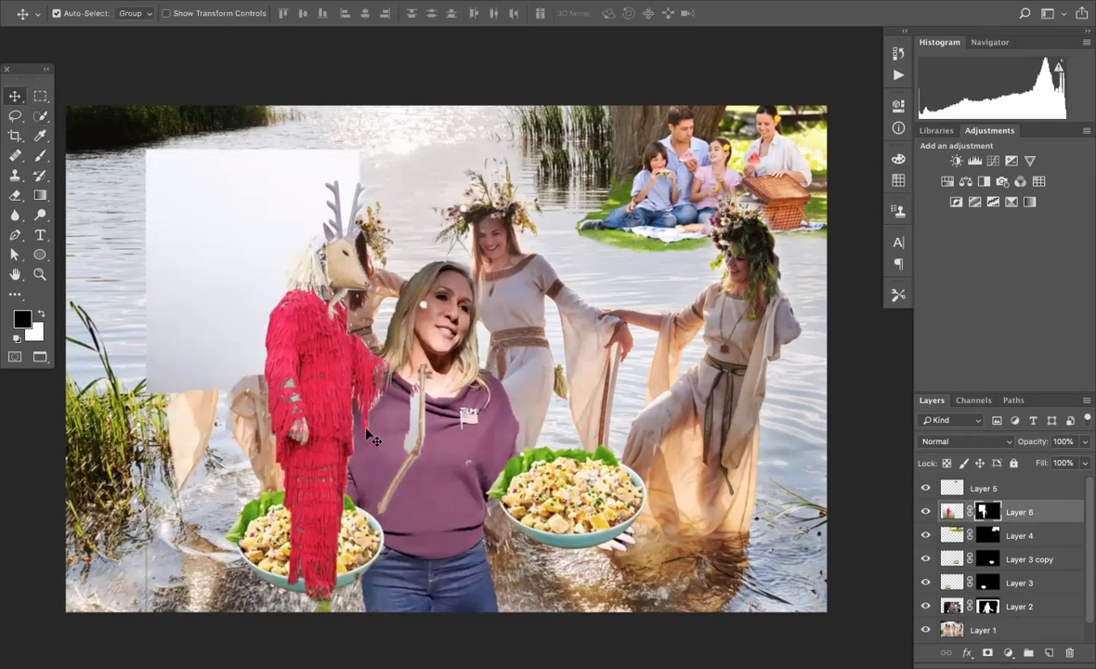
left_click_drag(267, 258, 123, 371)
key("shift+Left")
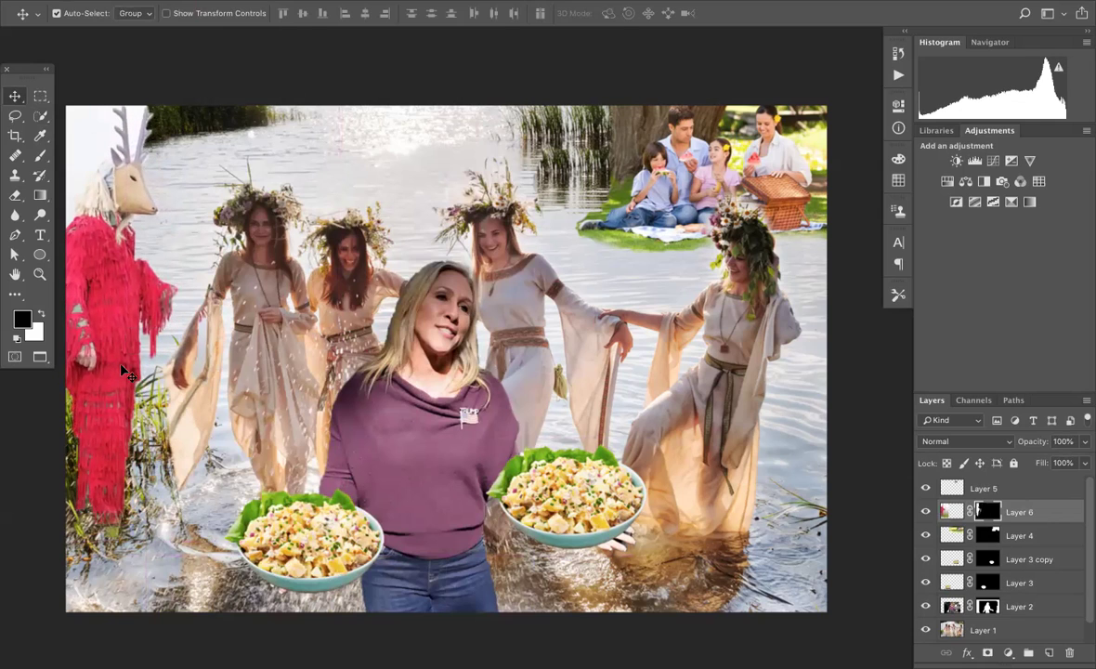
key("ctrl+z")
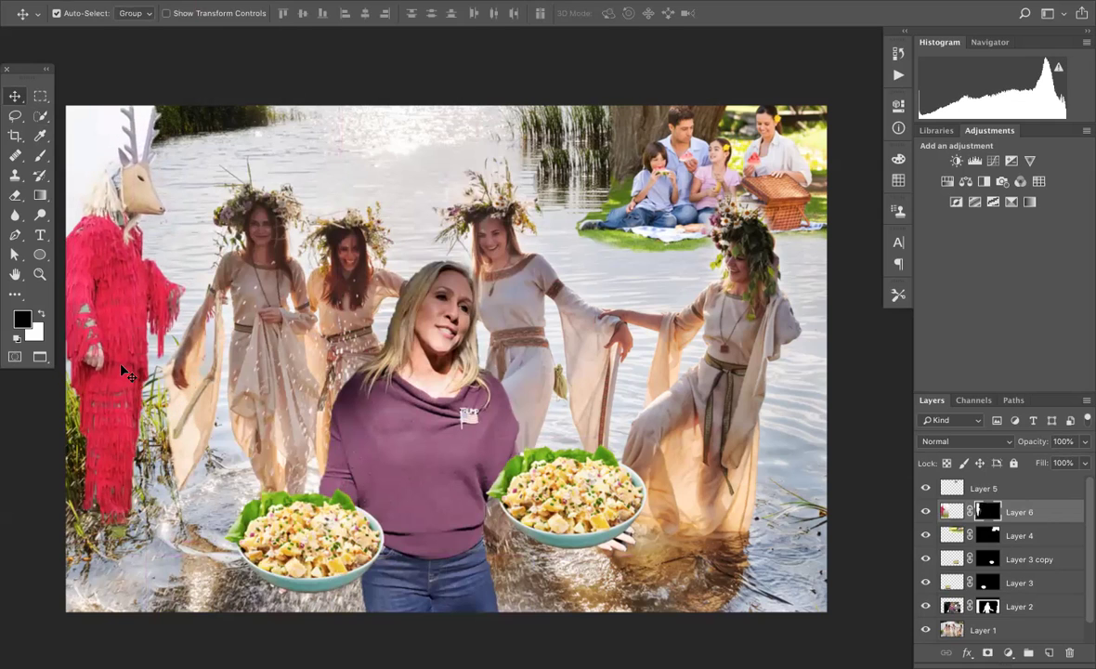
Quick-select the white backdrop around the antlers, hide it with a 90 px black brush on Layer 6's mask, and deselect.
left_click(40, 115)
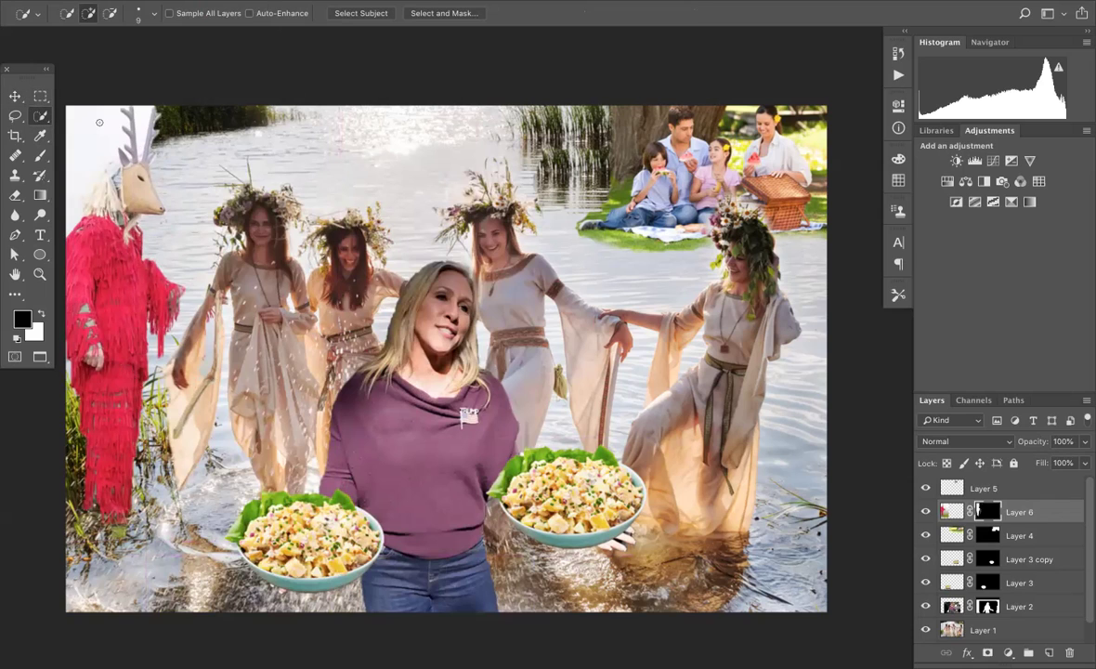
left_click_drag(100, 126, 92, 149)
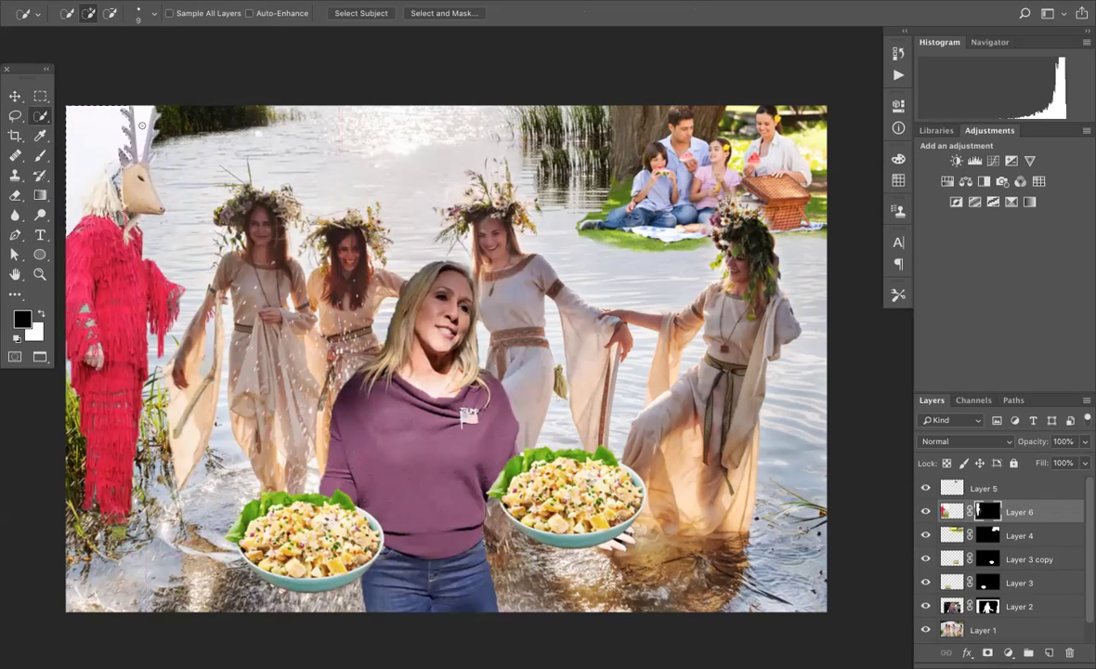
left_click(43, 155)
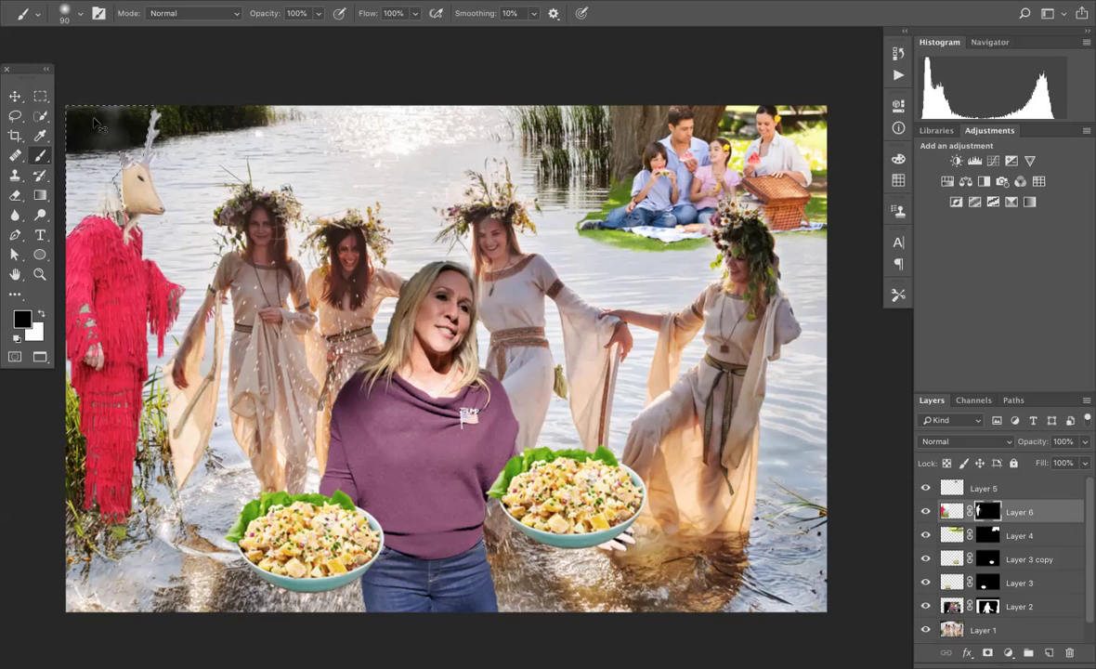
key("ctrl+d")
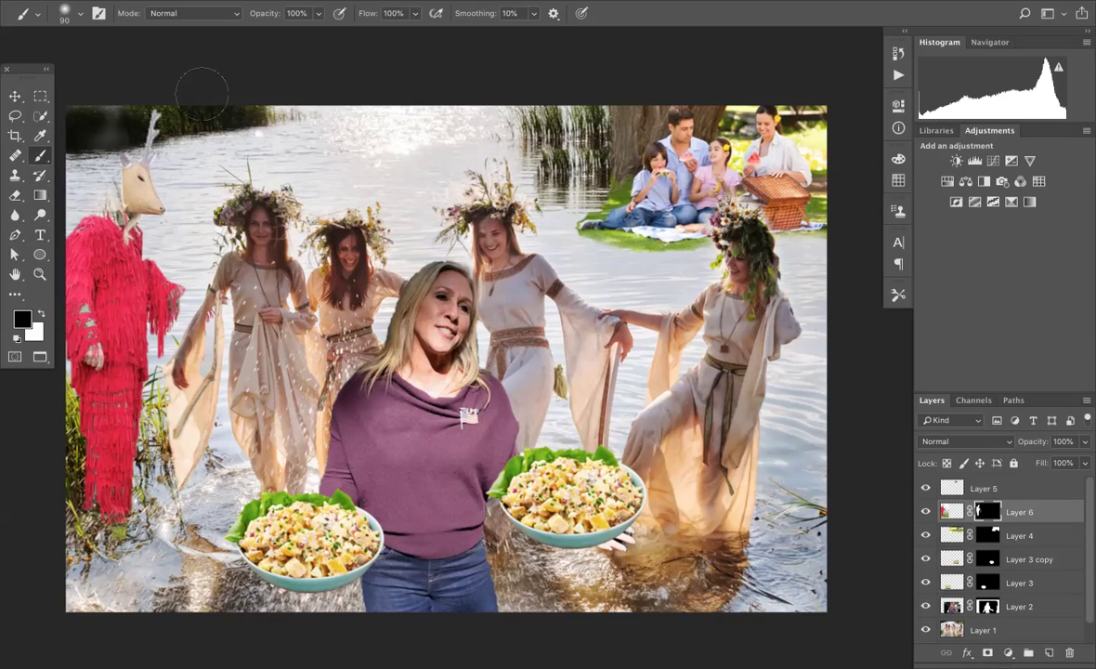
Restore the figure's missing rear antler and pale hair by painting white on Layer 6's mask with a 25 px brush.
key("x")
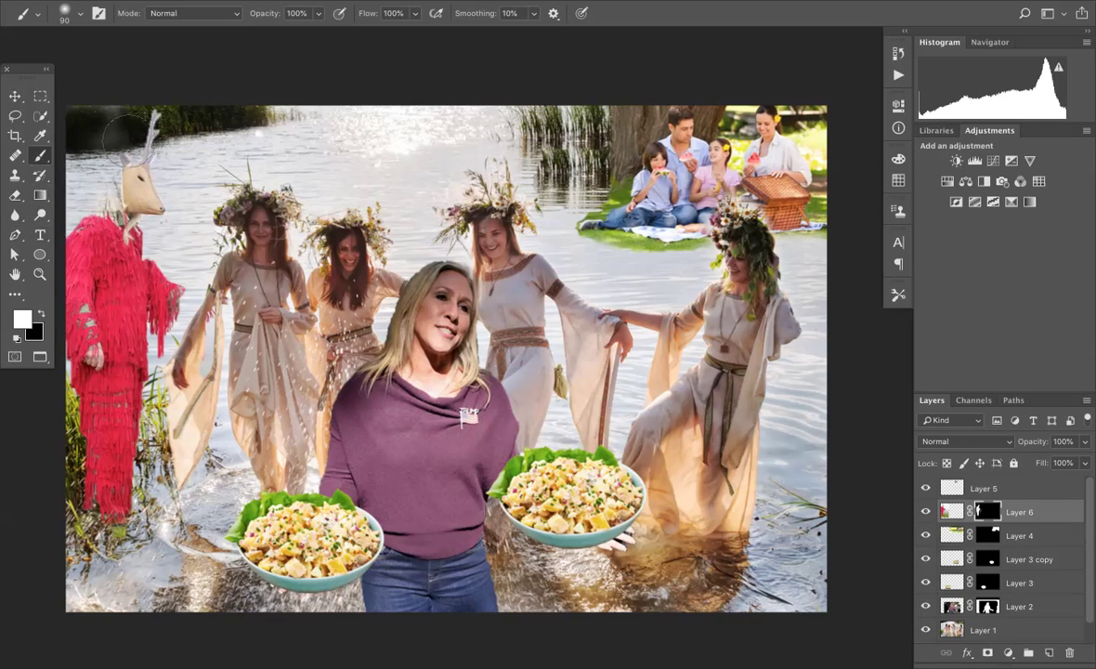
key("bracketleft")
key("bracketleft")
key("bracketleft")
key("bracketleft")
key("bracketleft")
key("bracketleft")
key("bracketleft")
key("bracketleft")
key("bracketleft")
key("super+minus")
key("super+minus")
key("super+equal")
key("super+equal")
key("super+equal")
key("super+equal")
key("super+equal")
key("super+equal")
key("super+equal")
key("super+equal")
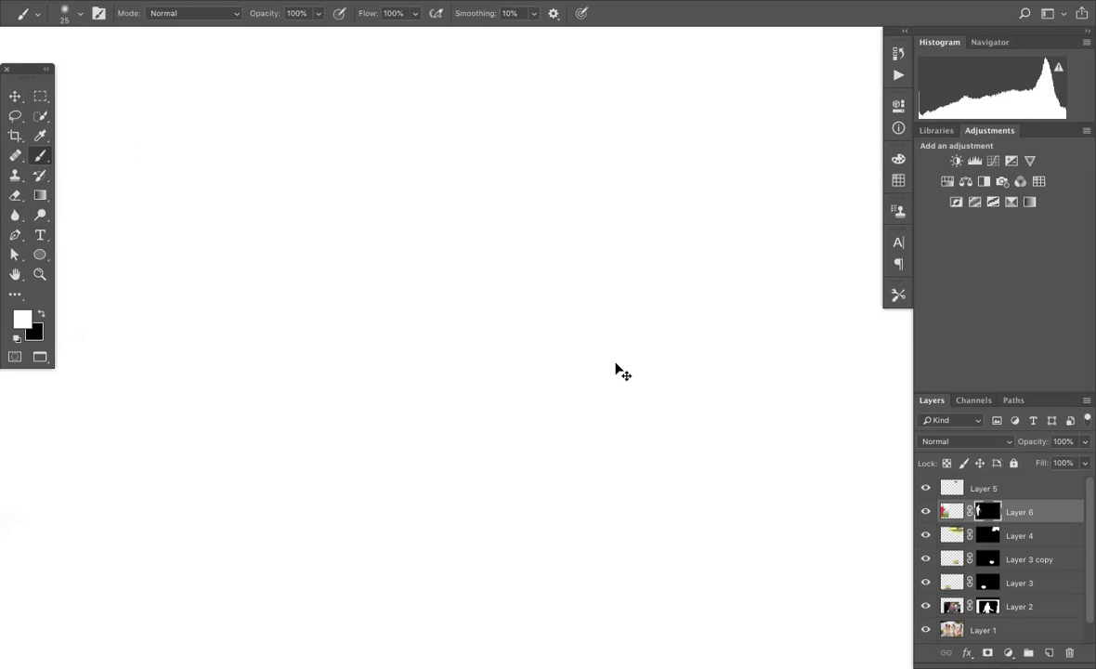
key("super+minus")
key("super+minus")
key("super+minus")
key("super+minus")
left_click_drag(541, 319, 618, 380)
left_click_drag(377, 270, 804, 375)
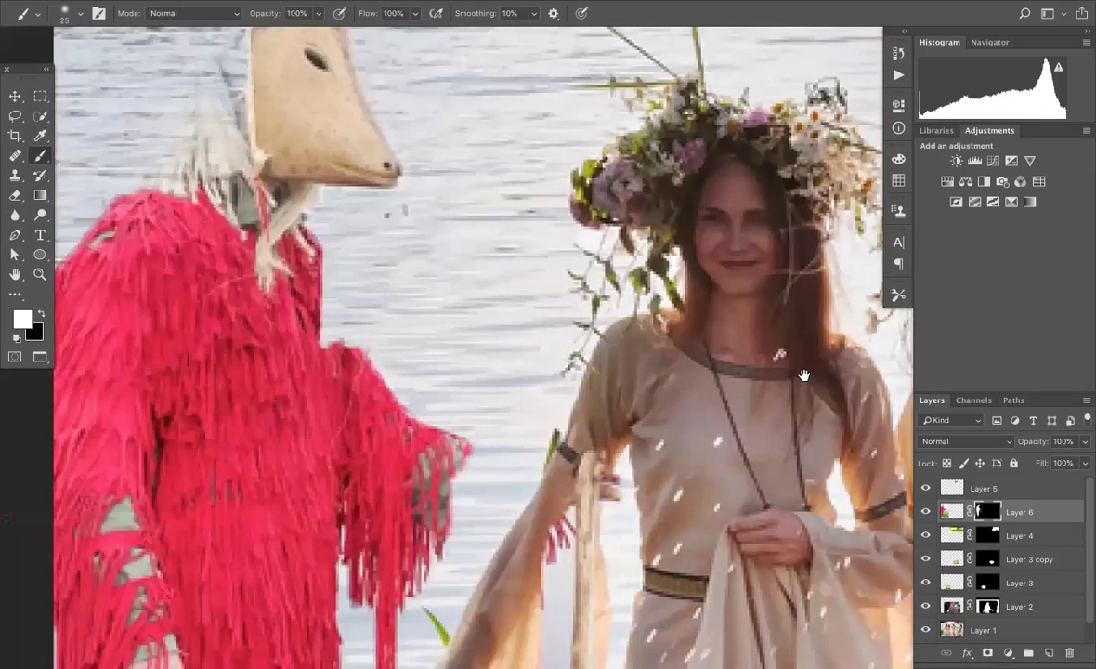
left_click_drag(634, 328, 619, 536)
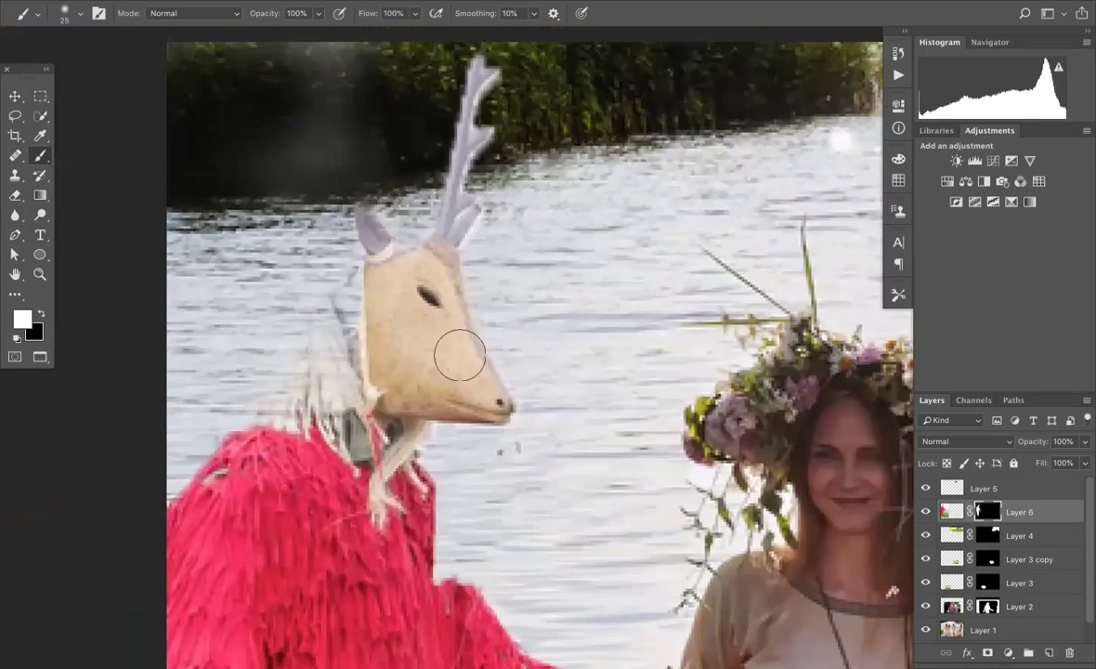
mouse_move(327, 219)
left_mouse_down()
mouse_move(339, 150)
mouse_move(373, 181)
mouse_move(375, 150)
mouse_move(388, 183)
mouse_move(393, 42)
mouse_move(347, 65)
mouse_move(378, 46)
mouse_move(404, 87)
mouse_move(354, 274)
mouse_move(310, 348)
mouse_move(336, 413)
mouse_move(283, 409)
mouse_move(310, 318)
mouse_move(353, 245)
mouse_move(412, 236)
mouse_move(374, 229)
mouse_move(425, 239)
mouse_move(347, 276)
mouse_move(290, 361)
mouse_move(327, 278)
left_mouse_up()
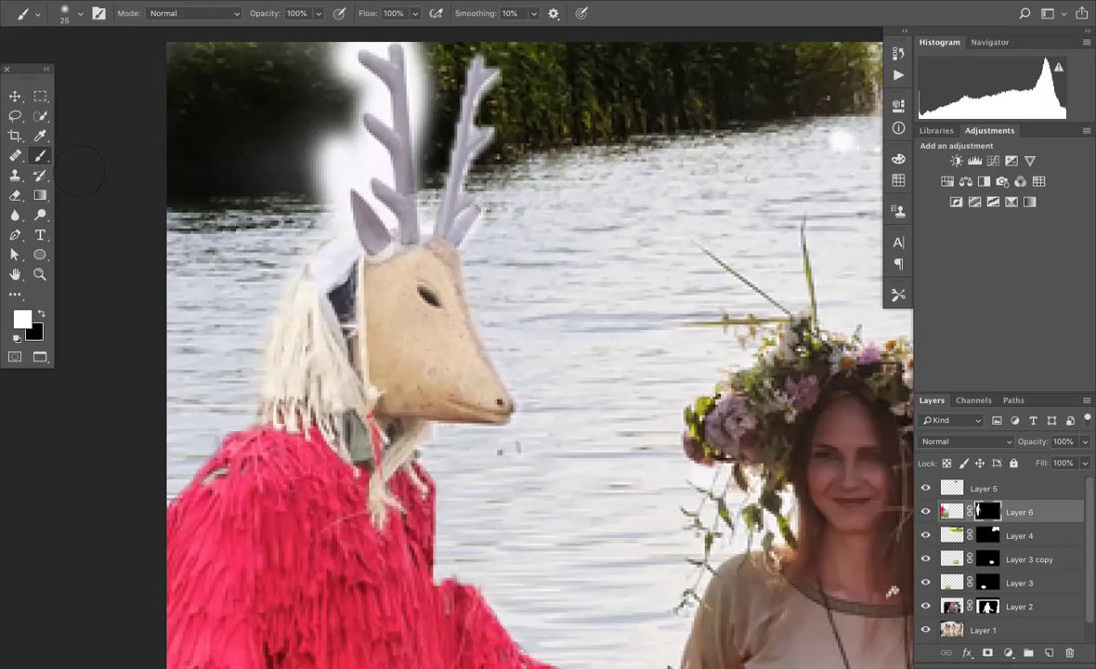
Select the white backdrop around the antlers with the Magic Wand, paint it black on Layer 6's mask, and deselect.
left_click(39, 115)
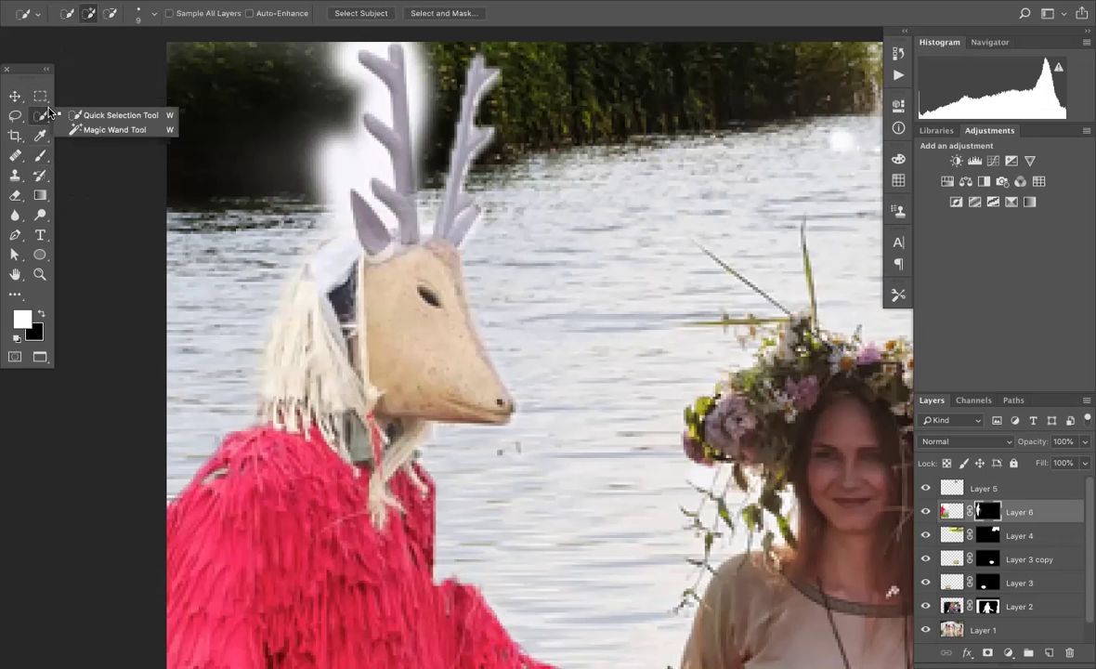
left_click(82, 129)
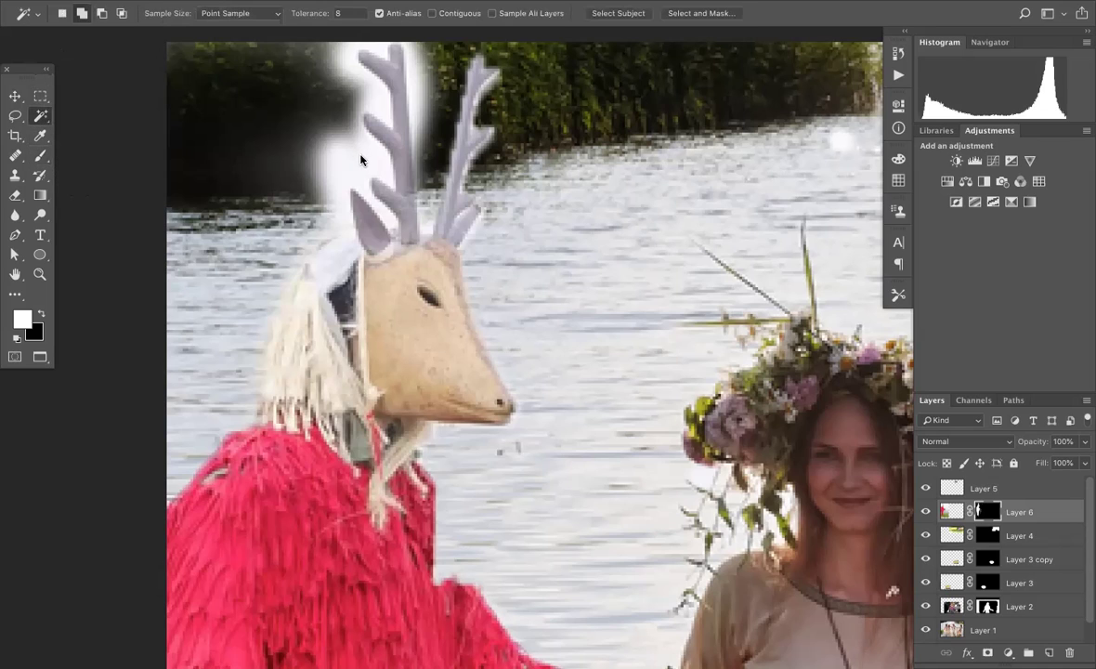
left_click(346, 142)
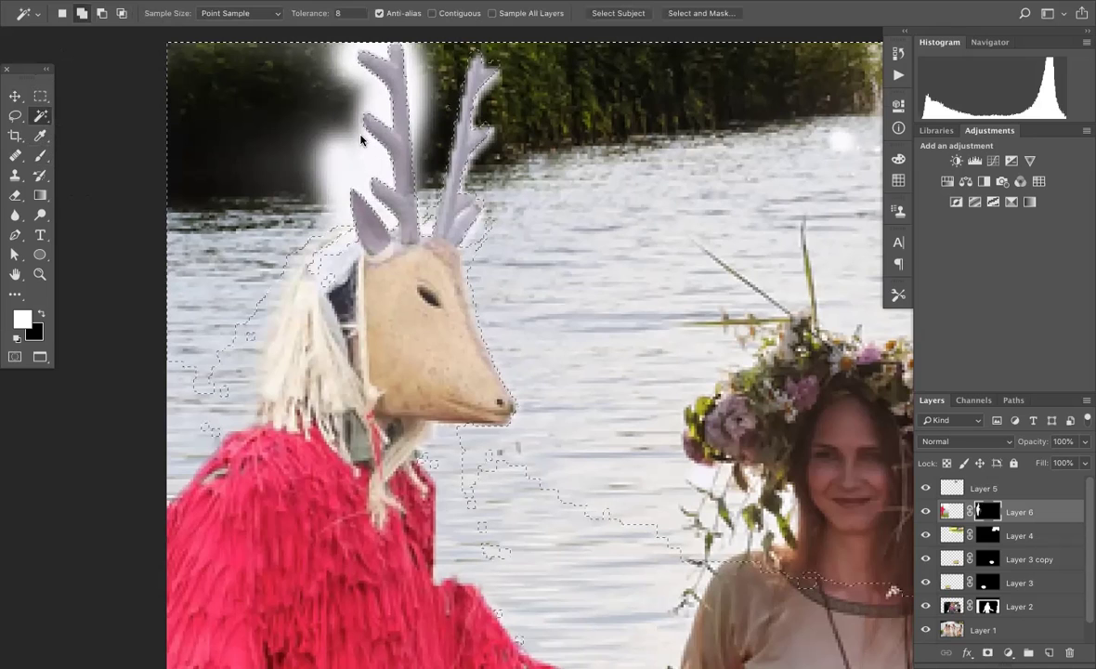
key("b")
key("x")
mouse_move(388, 111)
left_mouse_down()
mouse_move(325, 51)
mouse_move(330, 112)
mouse_move(335, 51)
mouse_move(297, 264)
mouse_move(358, 121)
mouse_move(321, 222)
mouse_move(330, 107)
mouse_move(312, 166)
mouse_move(232, 115)
left_mouse_up()
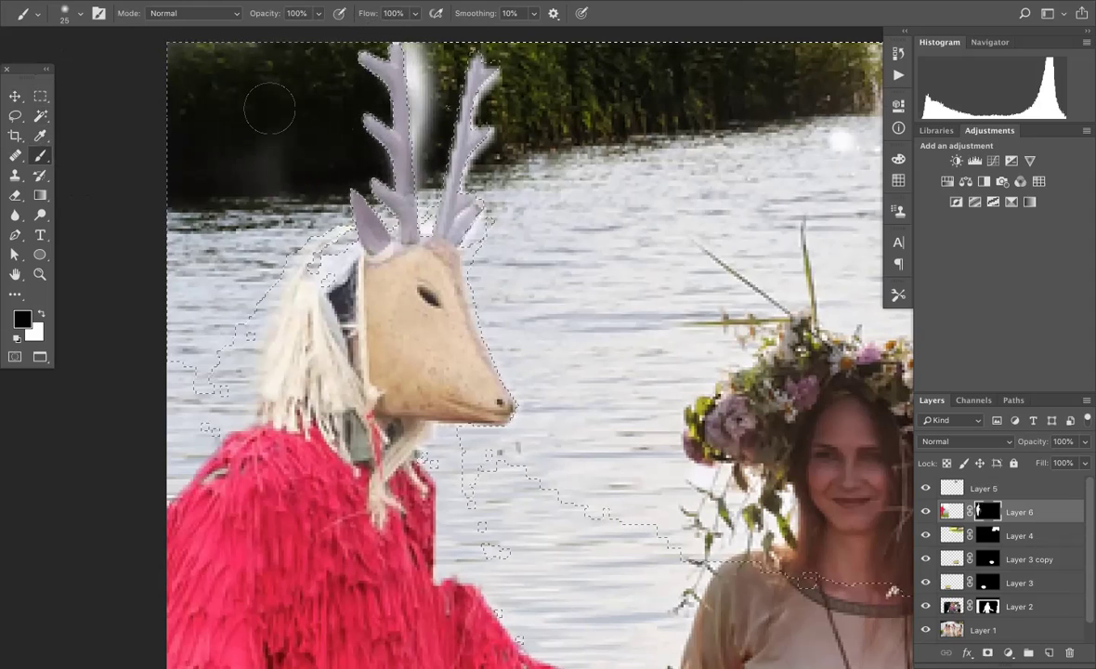
key("ctrl+d")
Remove the remaining white halo between the two antlers by painting straight strokes on the mask with an 8 px black brush.
key("bracketleft")
key("bracketleft")
key("bracketleft")
key("bracketleft")
key("bracketleft")
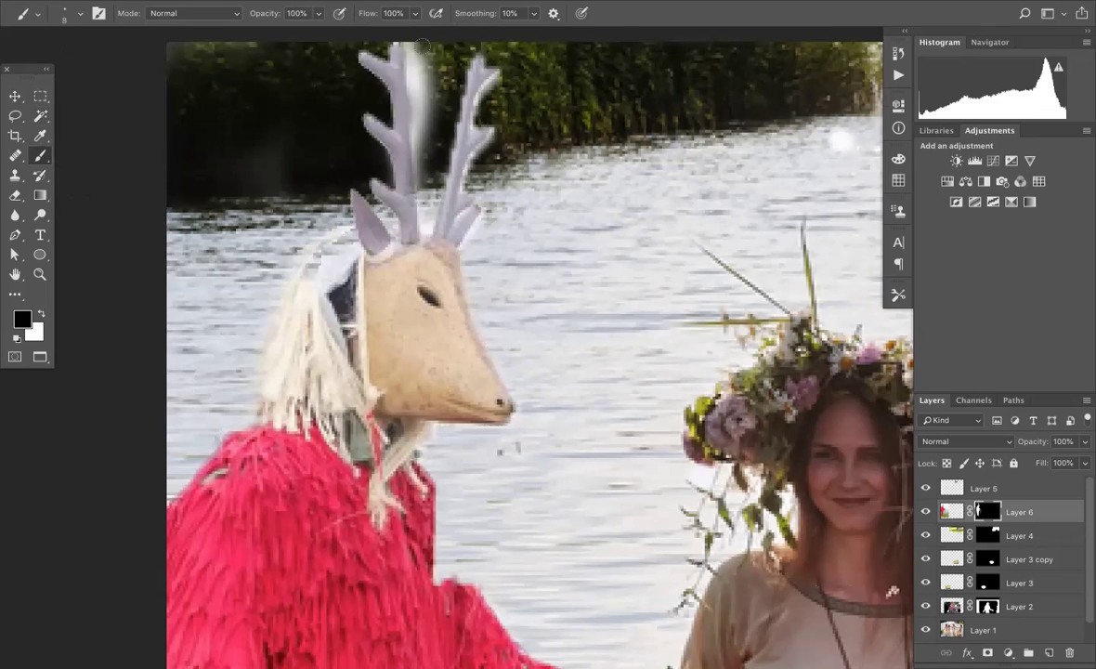
left_click(426, 174, "shift")
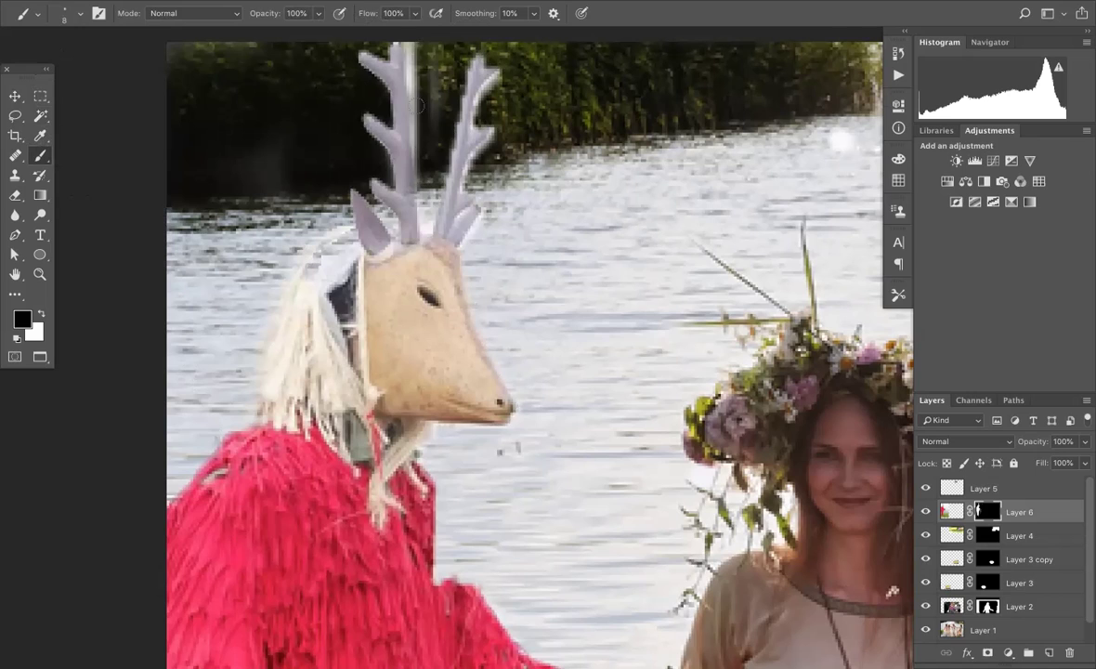
left_click(419, 47, "shift")
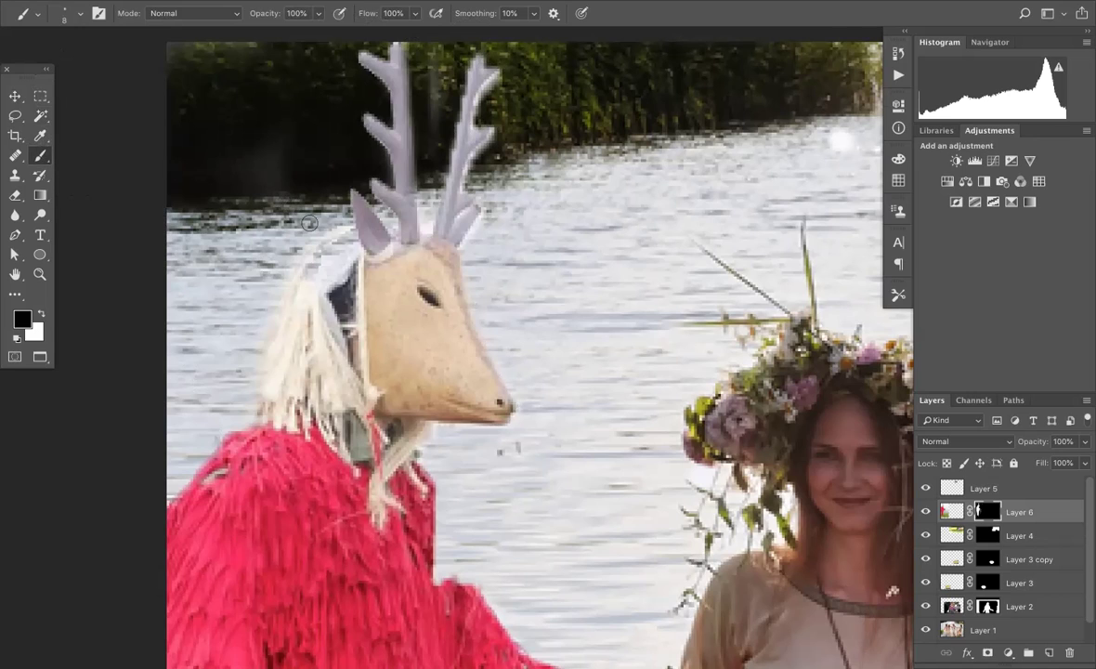
Bring back the edge of the pale hair behind the deer mask by painting white on Layer 6's mask.
key("x")
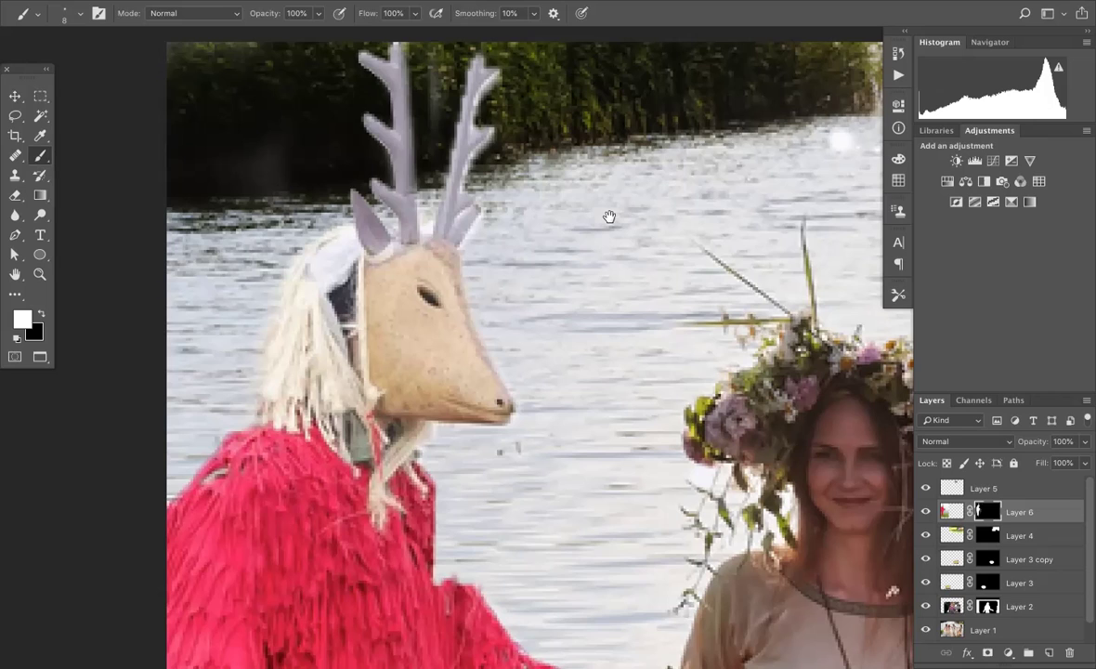
left_click_drag(603, 132, 597, 126)
scroll(597, 126, "down", 5)
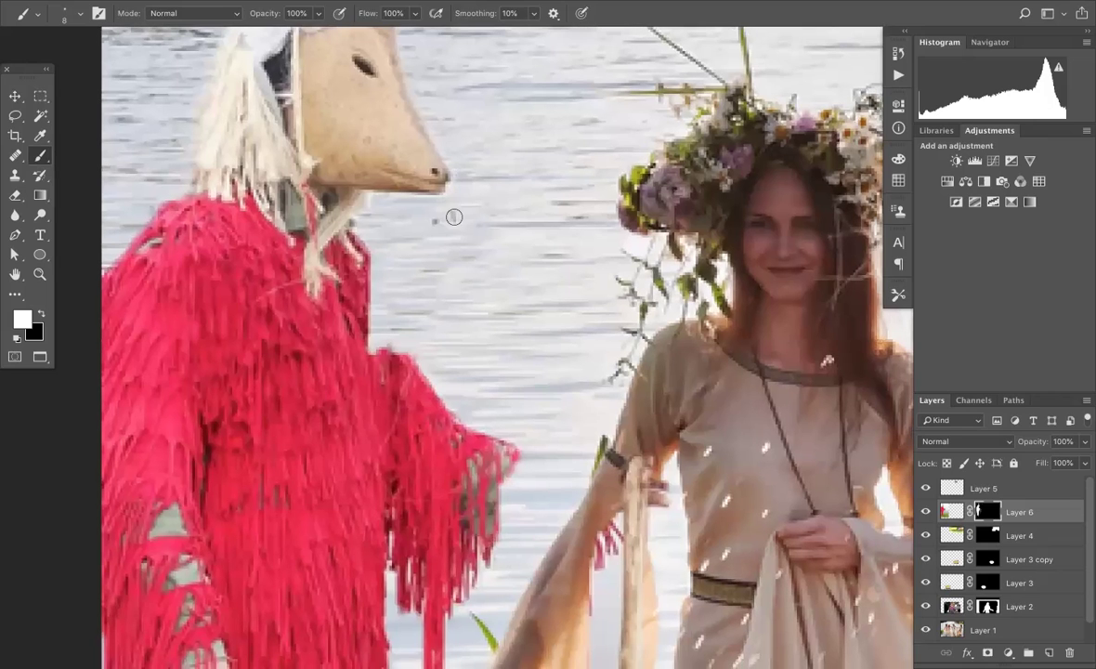
Reveal the red figure's outstretched forearm and the hand on the staff by painting white on Layer 6's mask with a 20 px brush.
key("bracketright")
key("bracketright")
key("bracketright")
key("x")
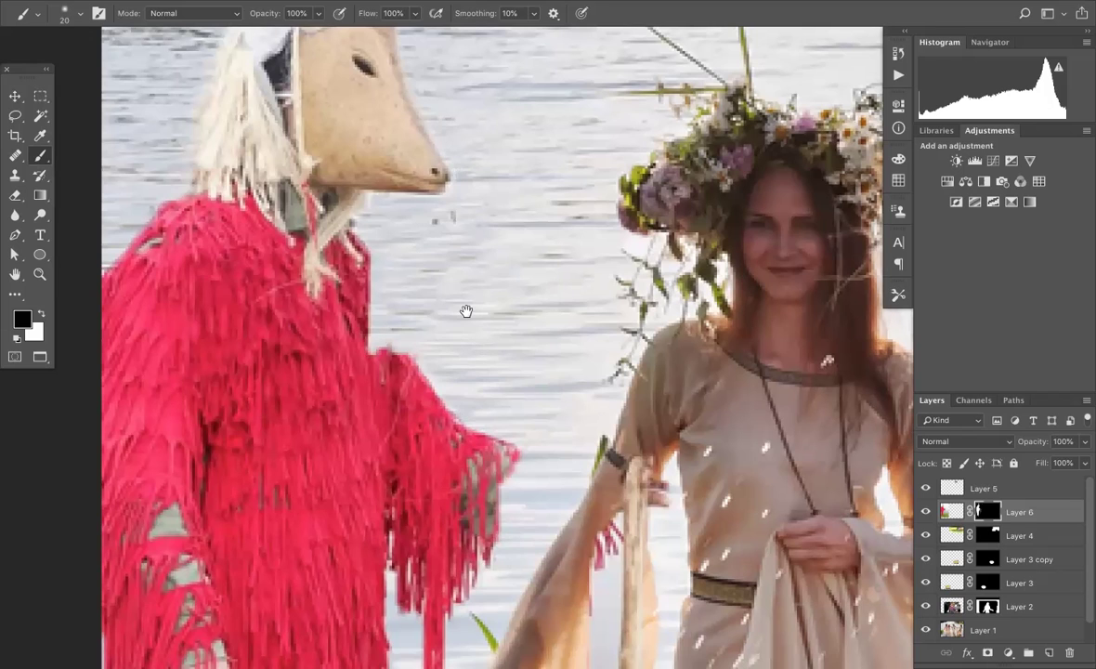
scroll(462, 196, "down", 5)
scroll(457, 242, "up", 3)
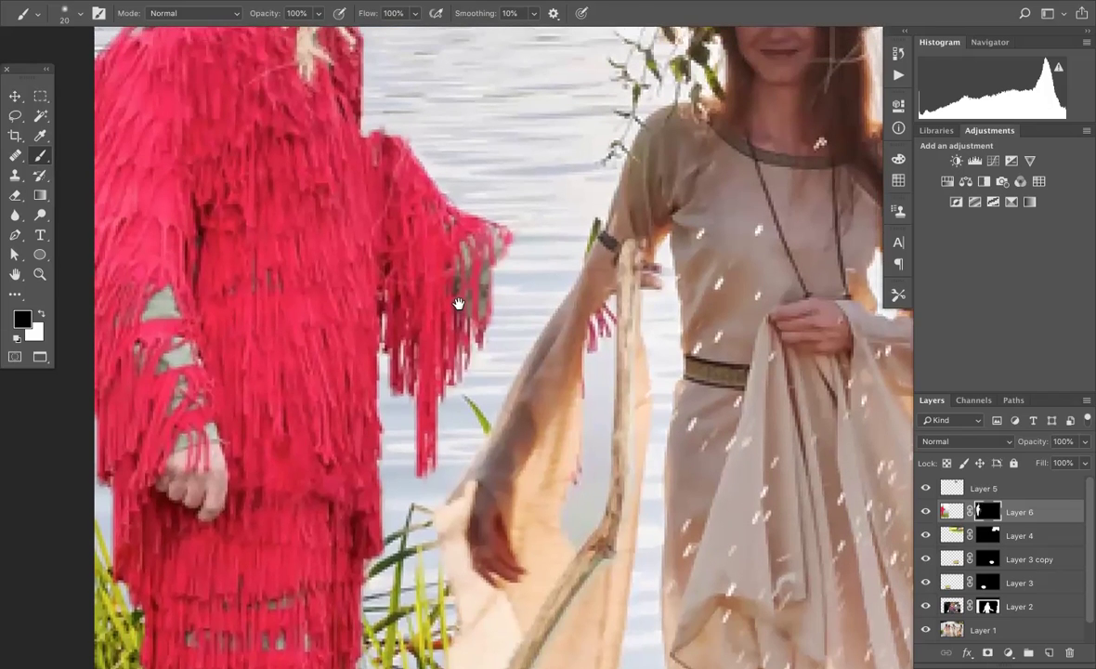
key("x")
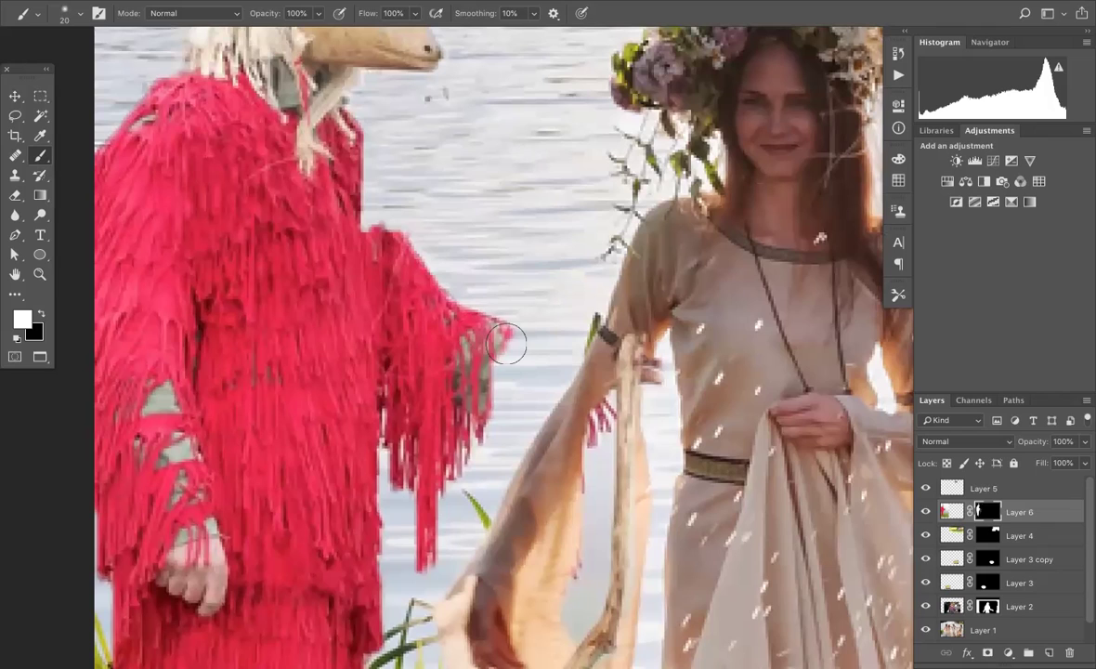
left_click_drag(497, 330, 605, 371)
mouse_move(502, 374)
left_mouse_down()
mouse_move(469, 373)
mouse_move(590, 387)
mouse_move(622, 378)
mouse_move(630, 313)
mouse_move(612, 375)
mouse_move(642, 387)
mouse_move(658, 322)
mouse_move(610, 354)
mouse_move(581, 354)
mouse_move(642, 321)
mouse_move(634, 304)
mouse_move(586, 346)
mouse_move(617, 301)
mouse_move(627, 338)
left_mouse_up()
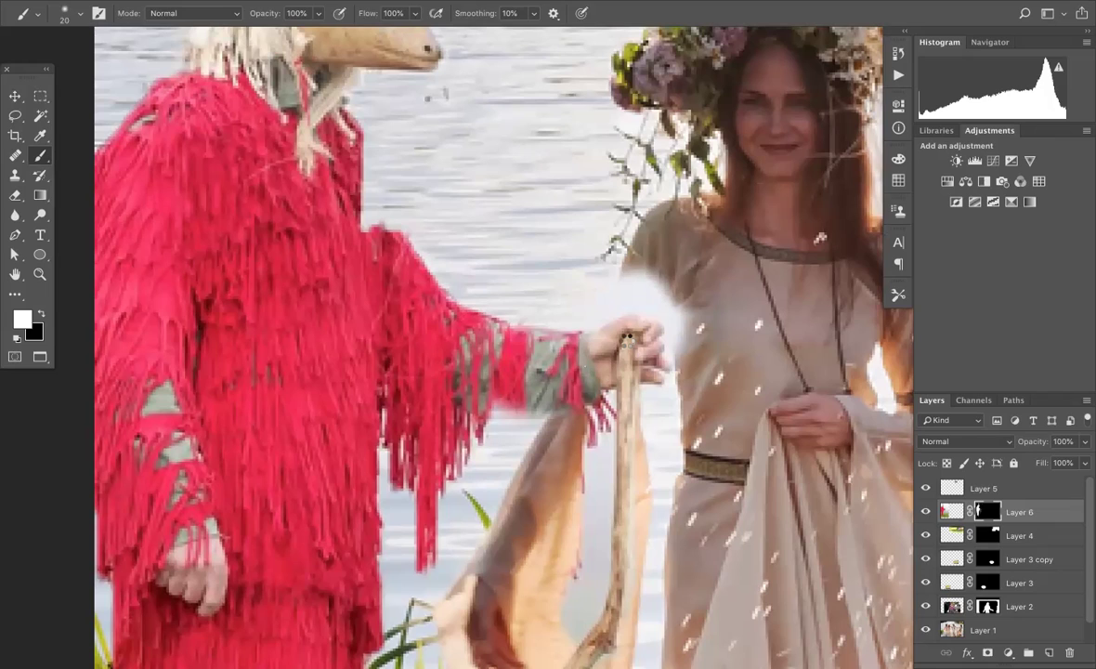
Remove the white backdrop around the hand holding the staff by painting black on Layer 6's mask.
key("x")
mouse_move(573, 307)
left_mouse_down()
mouse_move(613, 296)
mouse_move(569, 270)
mouse_move(602, 262)
mouse_move(596, 274)
mouse_move(650, 298)
mouse_move(617, 279)
mouse_move(688, 353)
left_mouse_up()
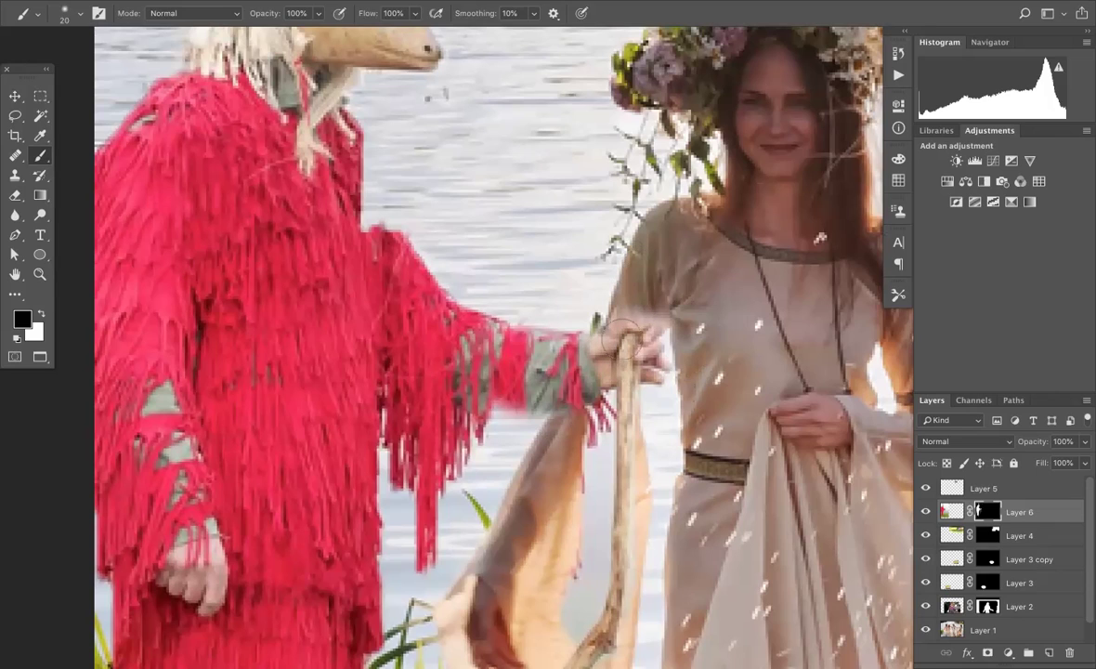
key("x")
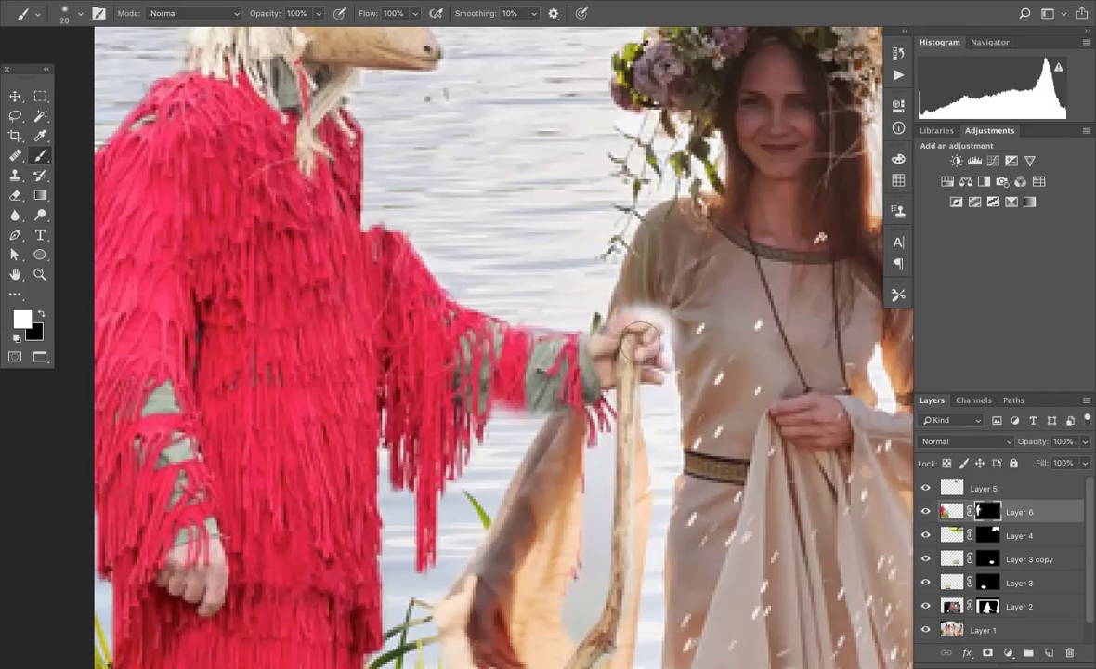
key("x")
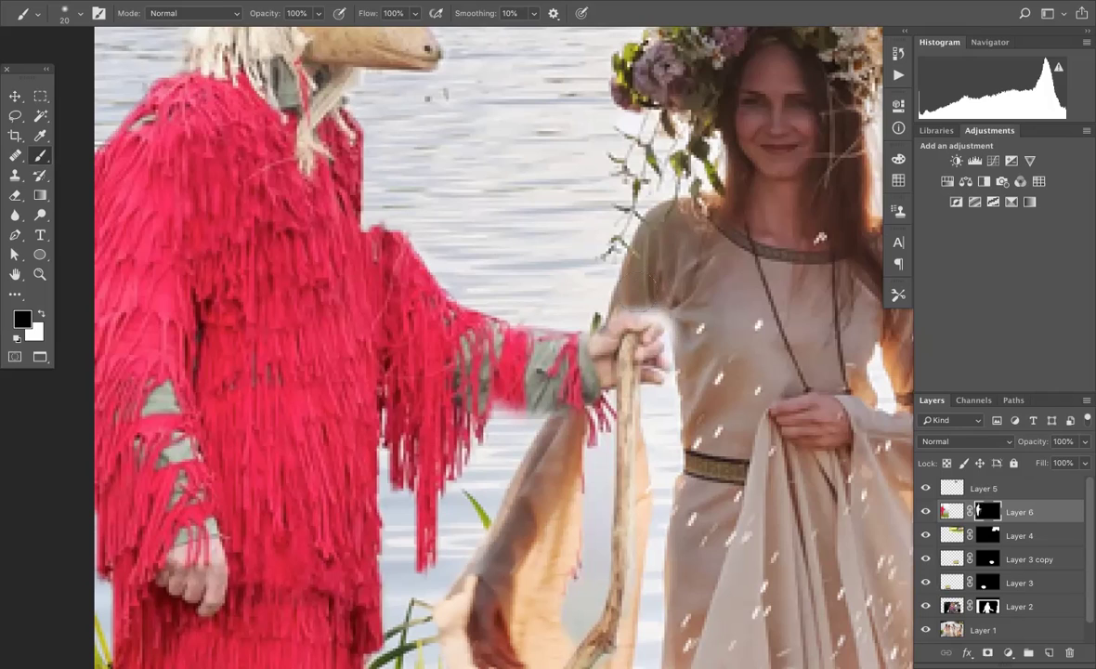
left_click_drag(626, 295, 656, 303)
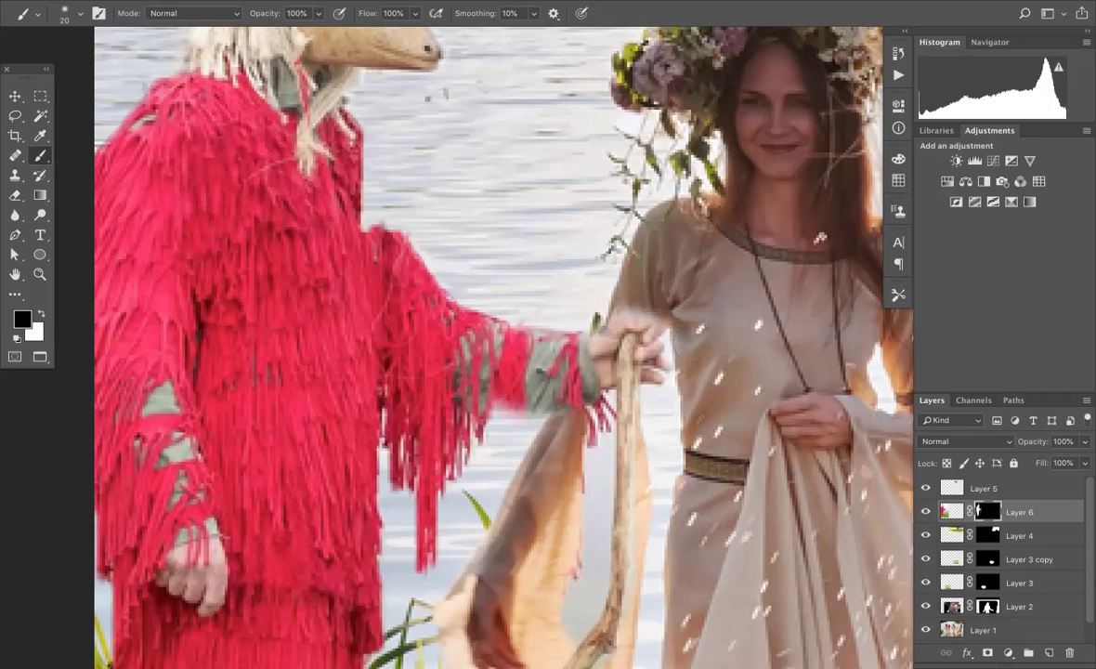
Extend the wooden staff down into the water by painting white on Layer 6's mask with a 9 px brush.
left_click_drag(535, 344, 518, 135)
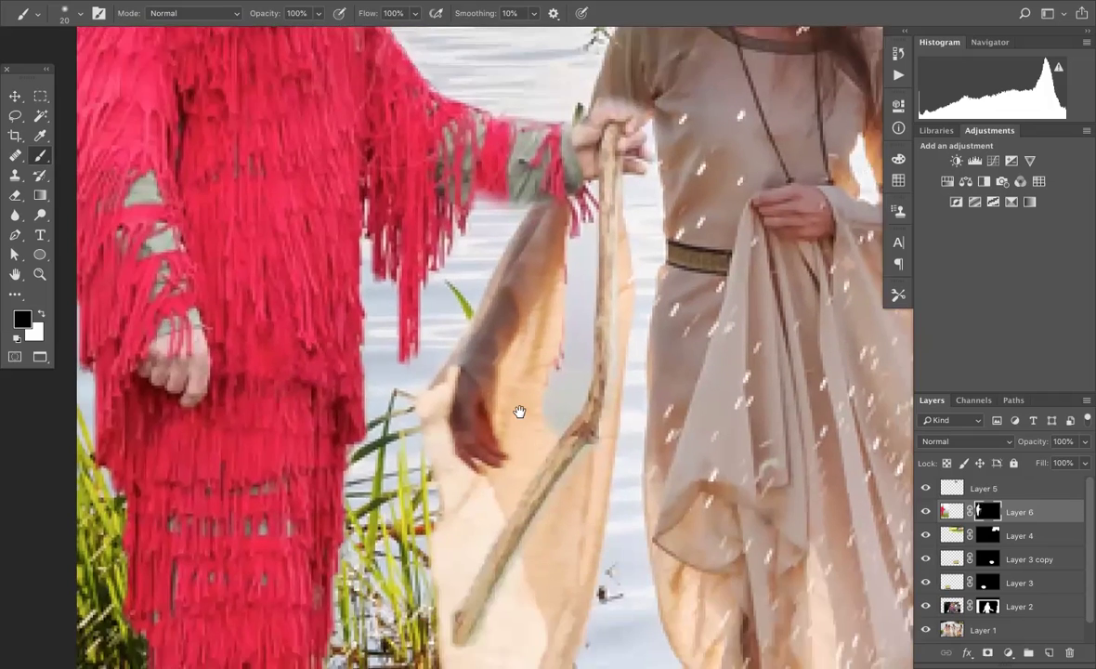
left_click_drag(519, 412, 518, 255)
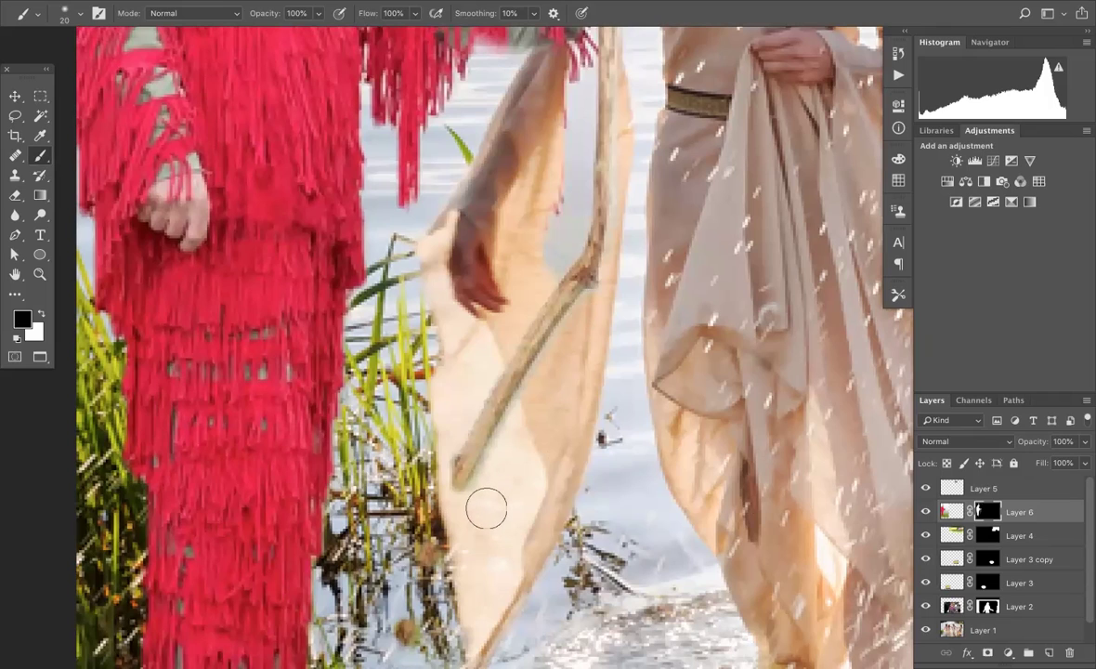
key("bracketleft")
key("bracketleft")
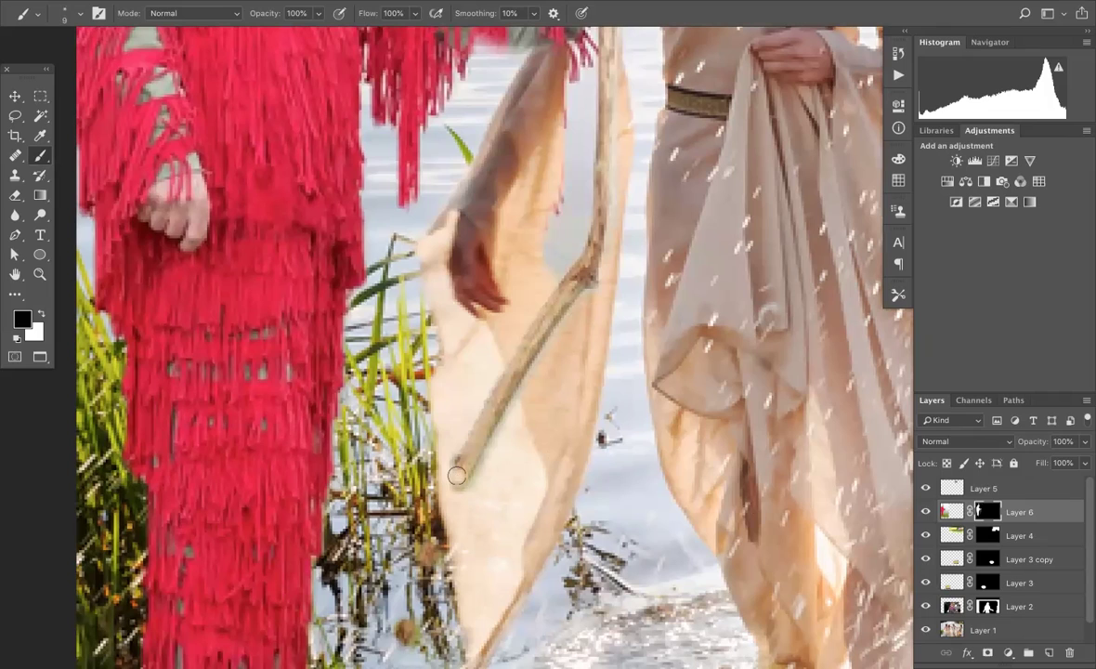
key("x")
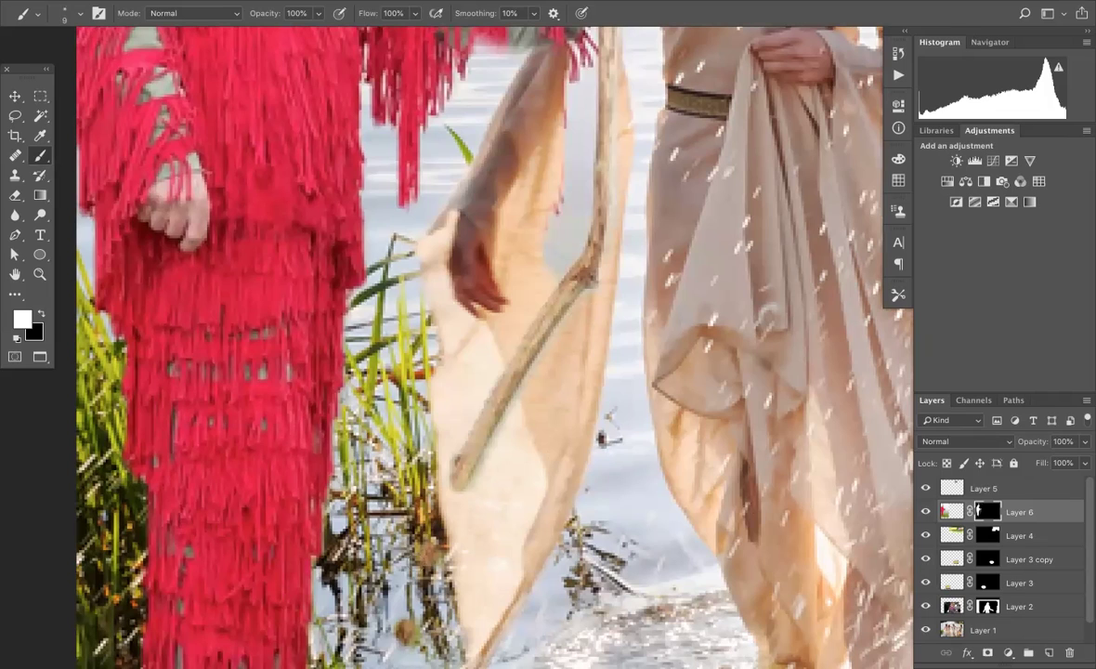
mouse_move(456, 476)
left_mouse_down()
mouse_move(417, 549)
mouse_move(406, 637)
mouse_move(410, 608)
left_mouse_up()
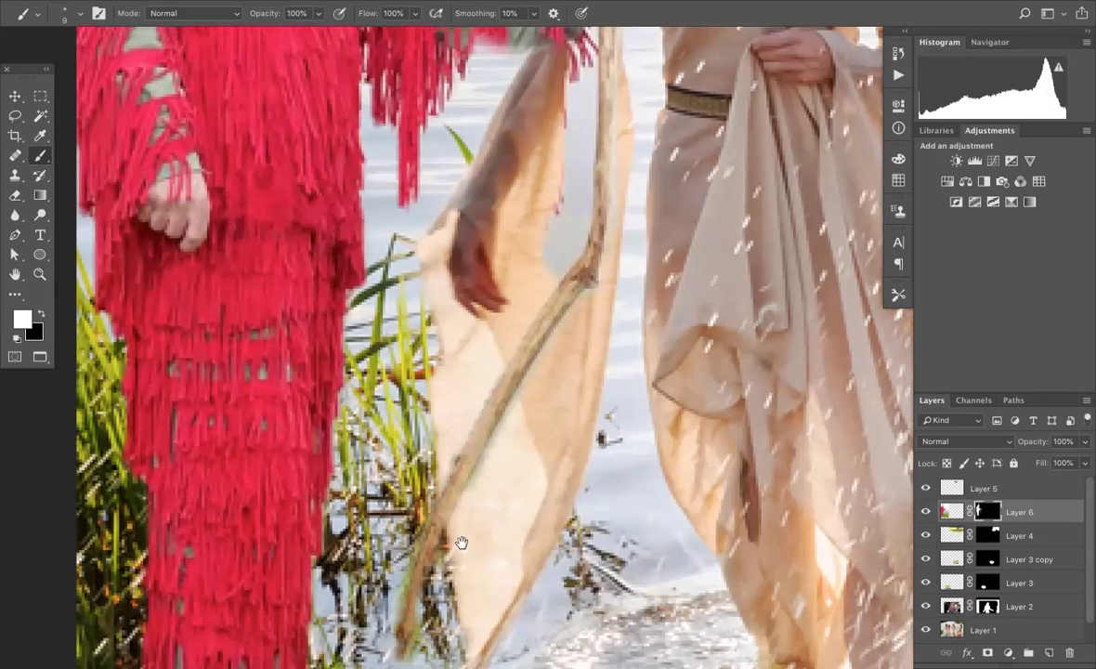
left_click_drag(405, 378, 451, 192)
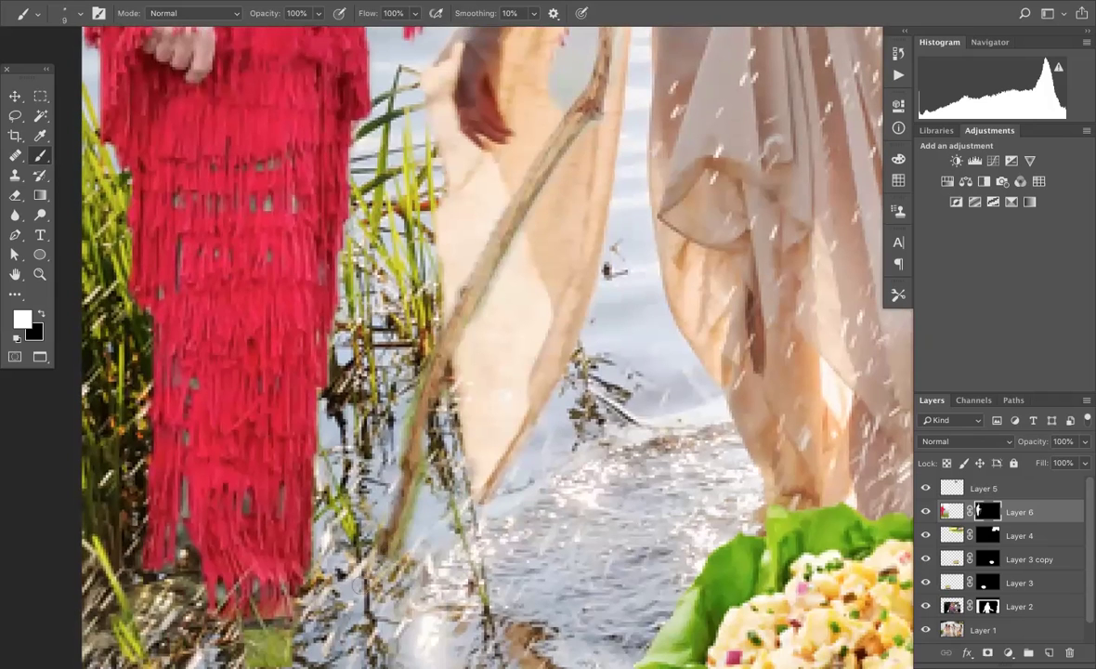
left_click_drag(383, 565, 362, 597)
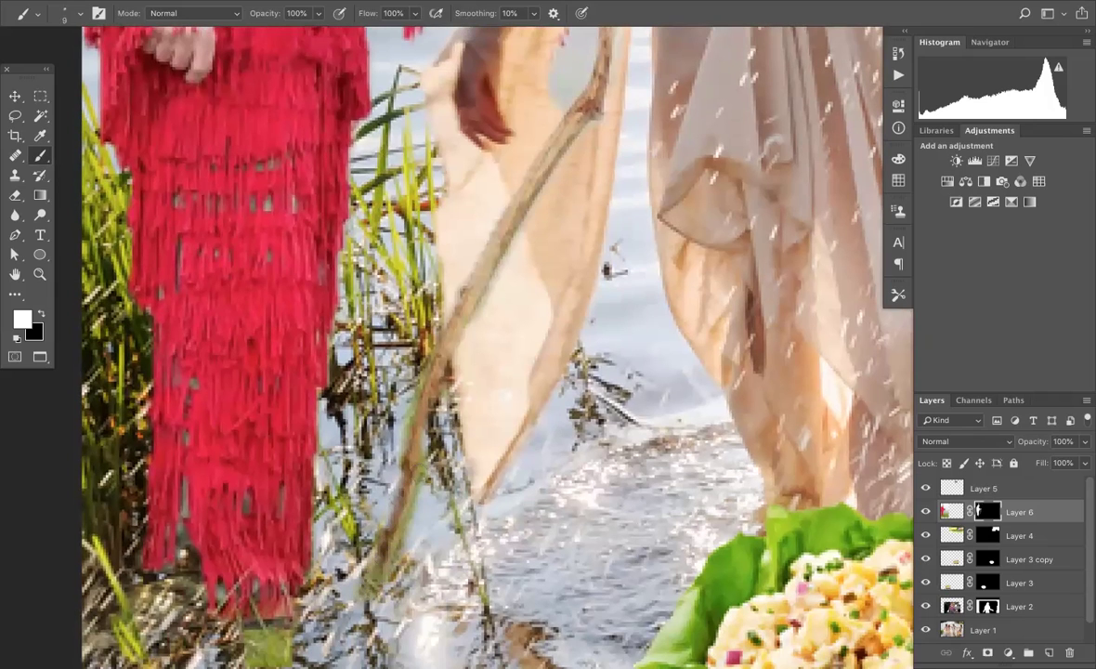
left_click_drag(393, 557, 415, 497)
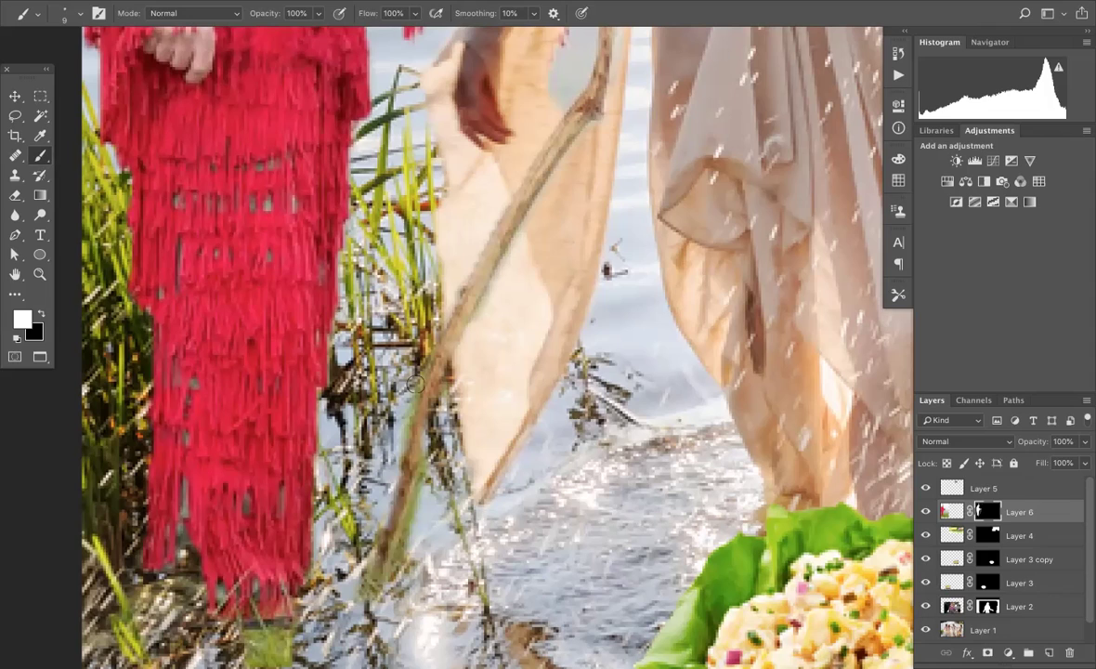
left_click(494, 266, "shift")
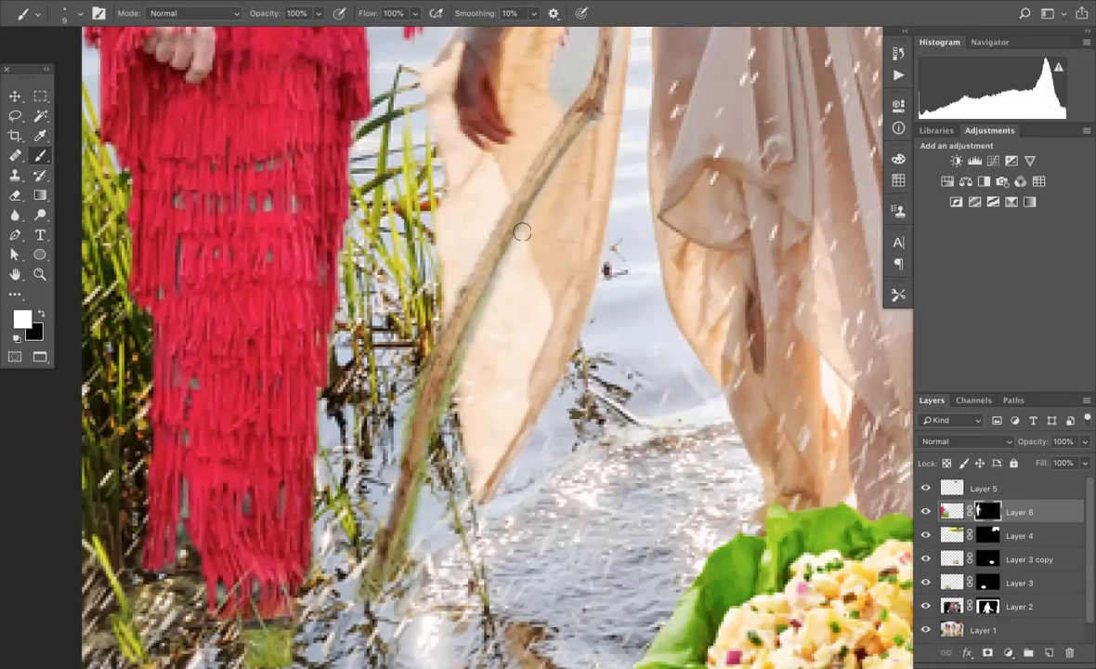
key("x")
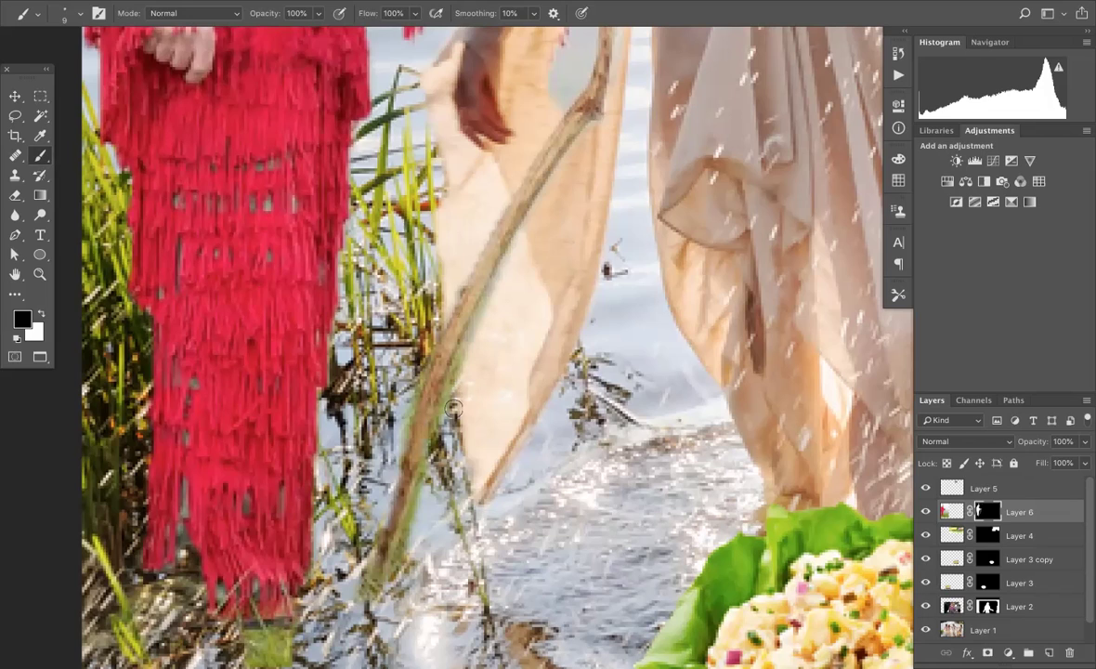
key("ctrl+z")
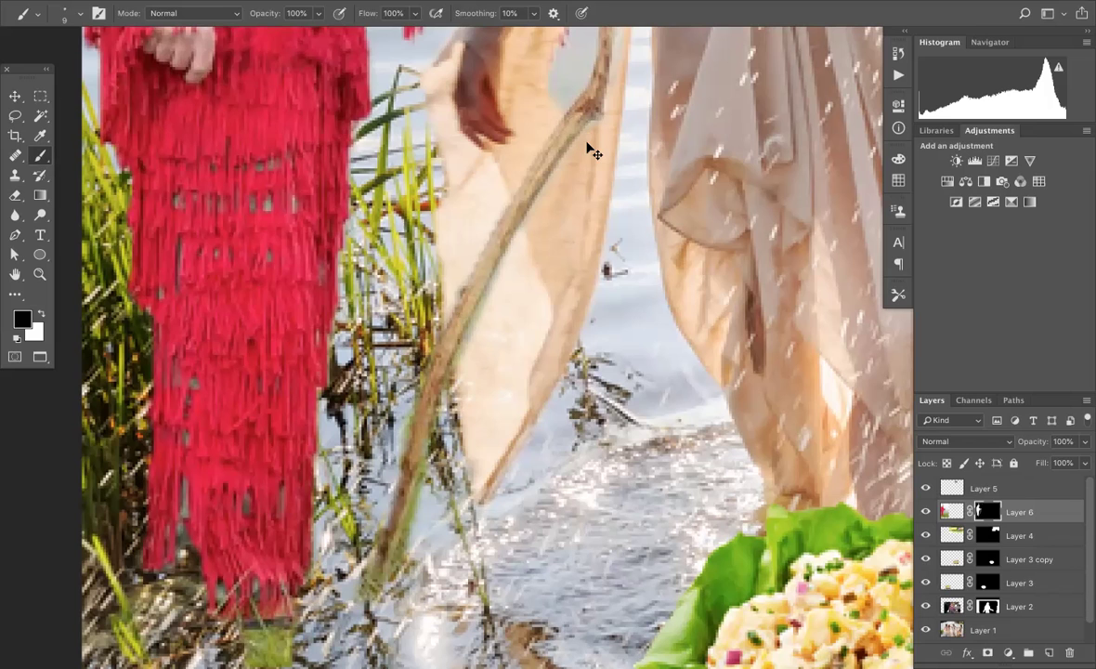
key("ctrl+0")
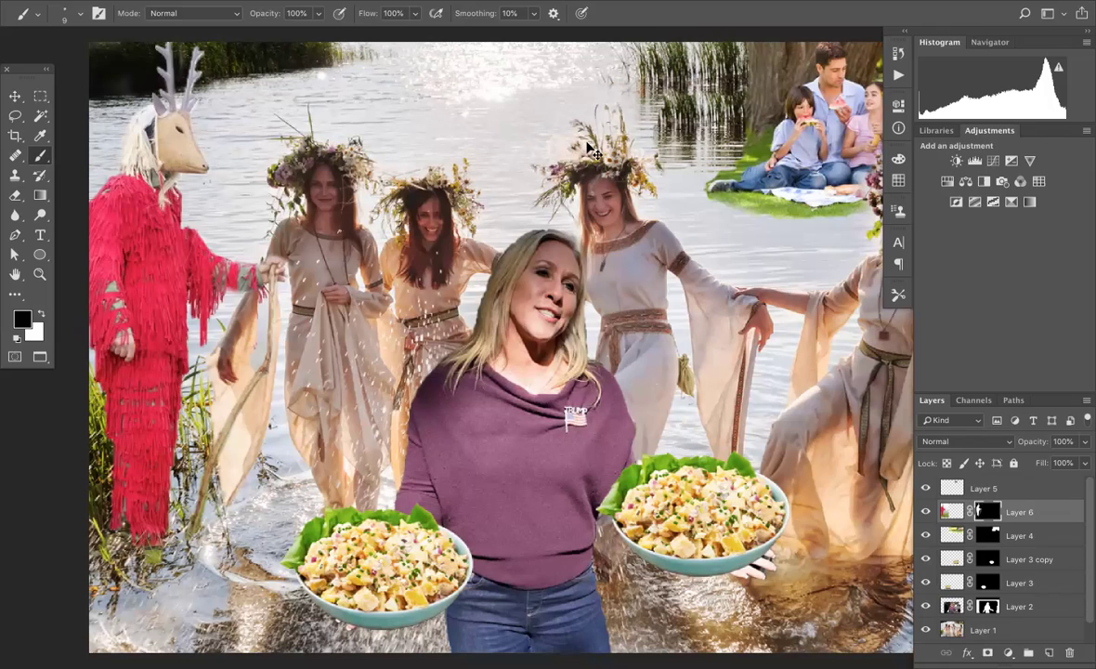
key("ctrl+minus")
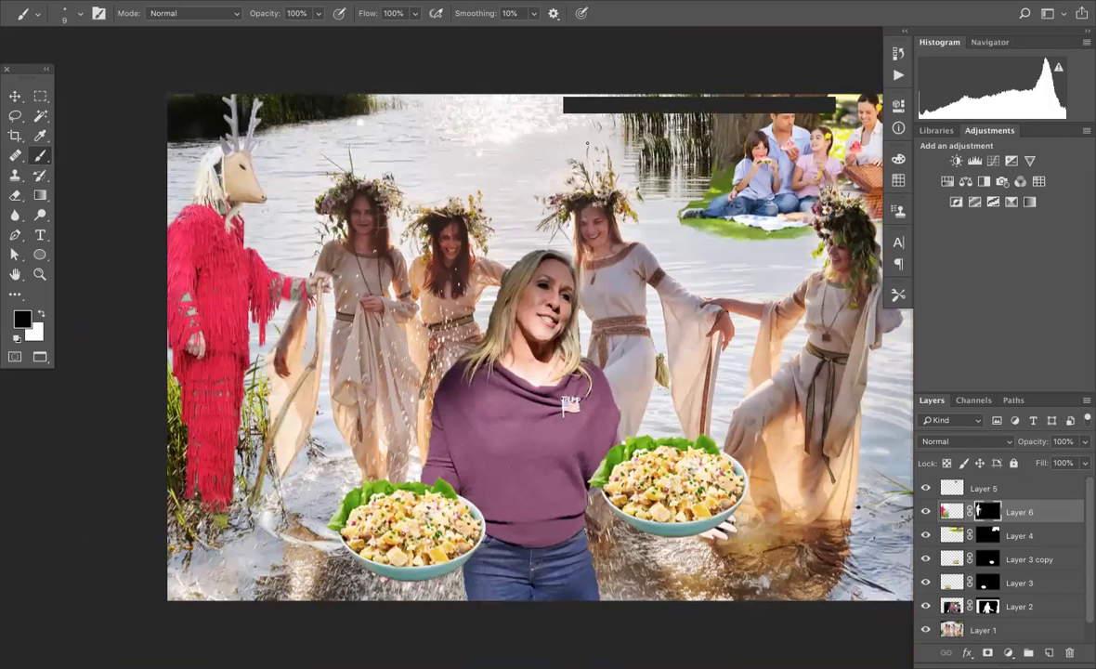
key("ctrl+minus")
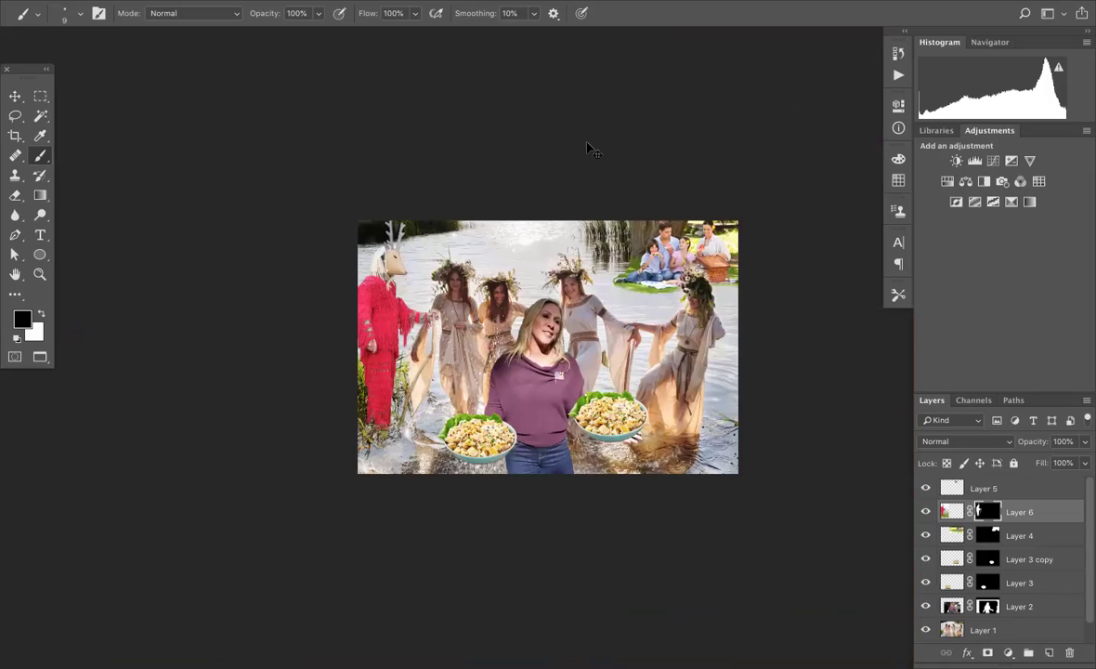
key("ctrl+0")
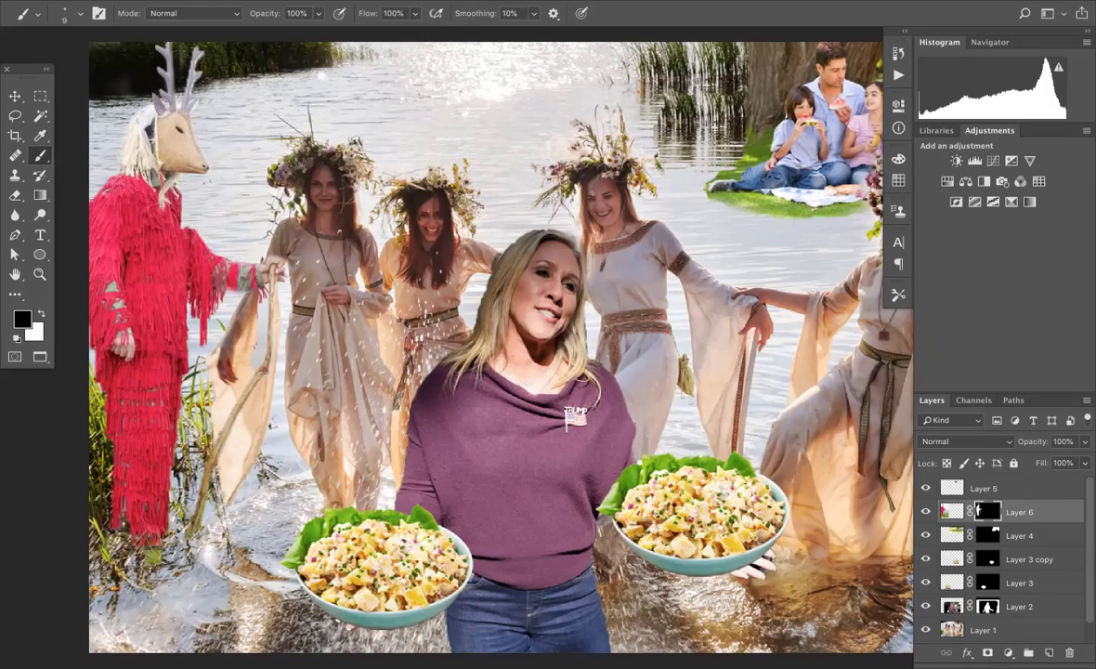
left_click(136, 2)
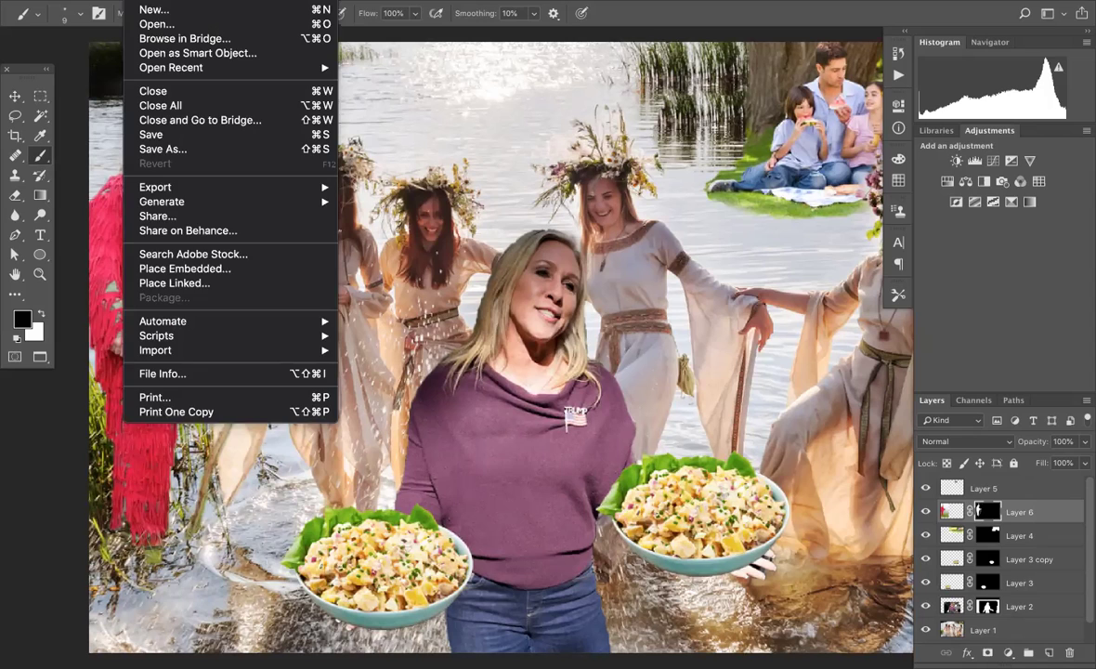
left_click(137, 2)
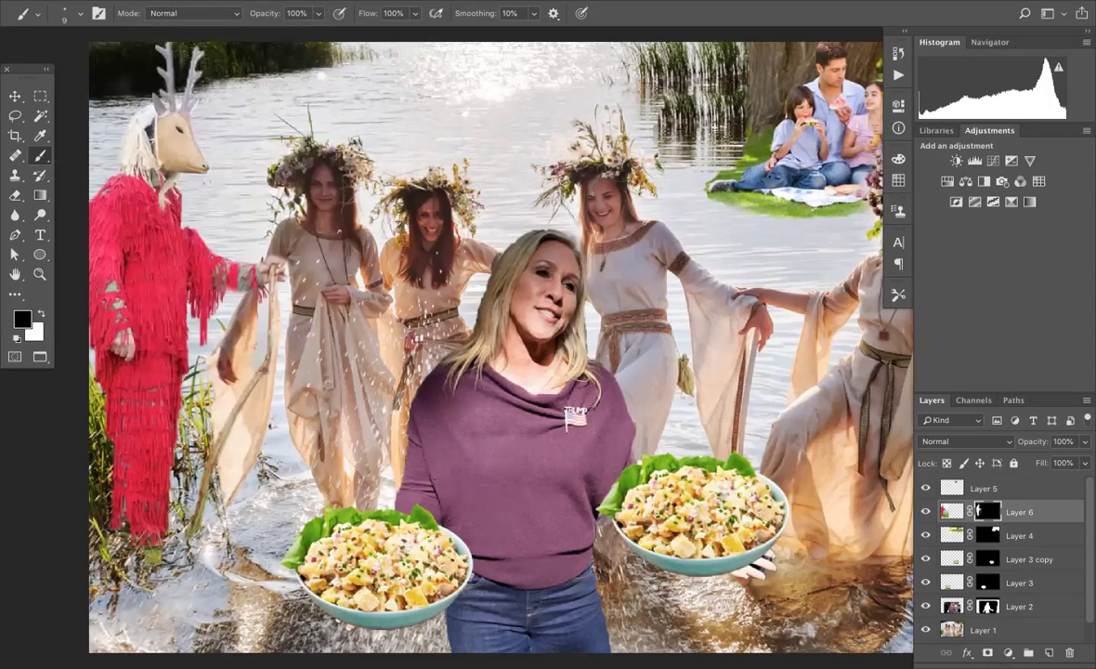